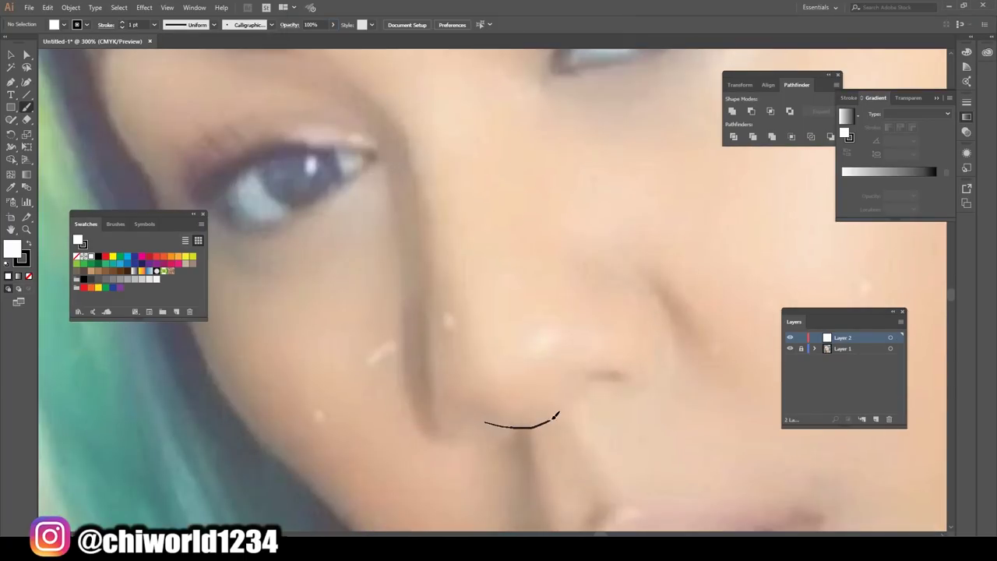
Step: Ink the nose tip, nostril and side, right-eye eyeliner, and short line below the nose with tapered calligraphic strokes
{"action": "left_click_drag", "start_coordinate": [556, 416], "coordinate": [627, 375]}
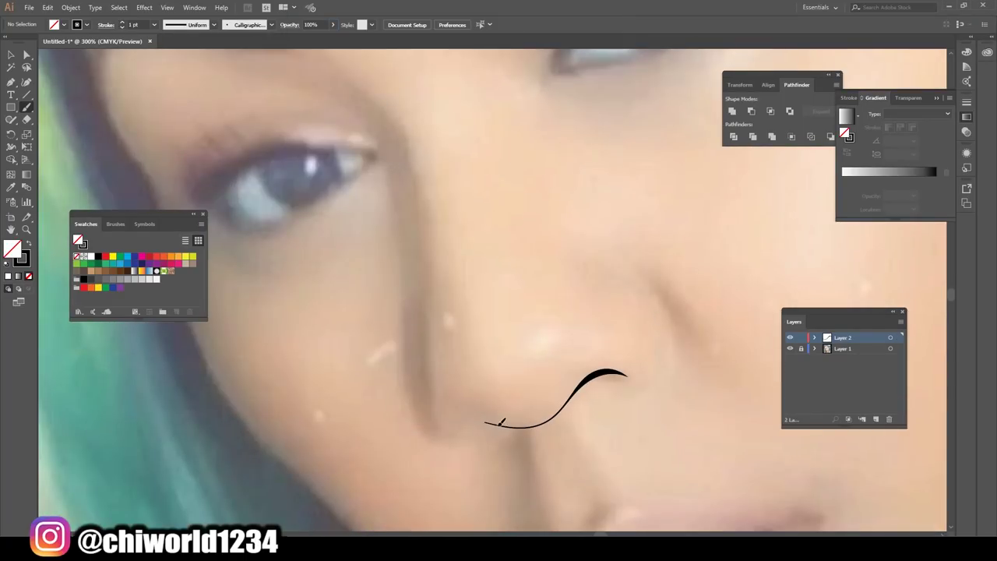
{"action": "left_click_drag", "start_coordinate": [427, 433], "coordinate": [350, 80]}
{"action": "left_click_drag", "start_coordinate": [622, 392], "coordinate": [647, 279]}
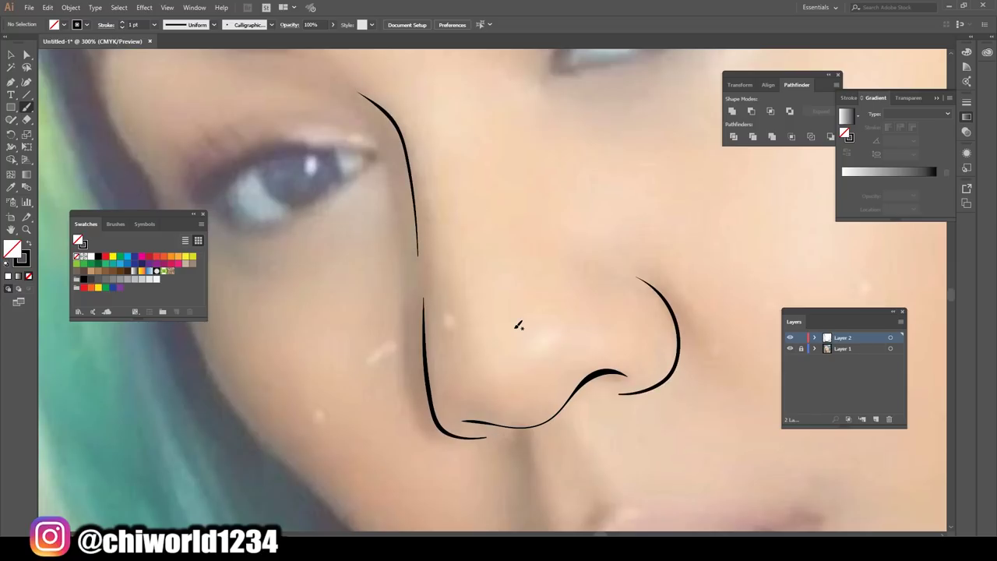
{"action": "key", "text": "ctrl+minus"}
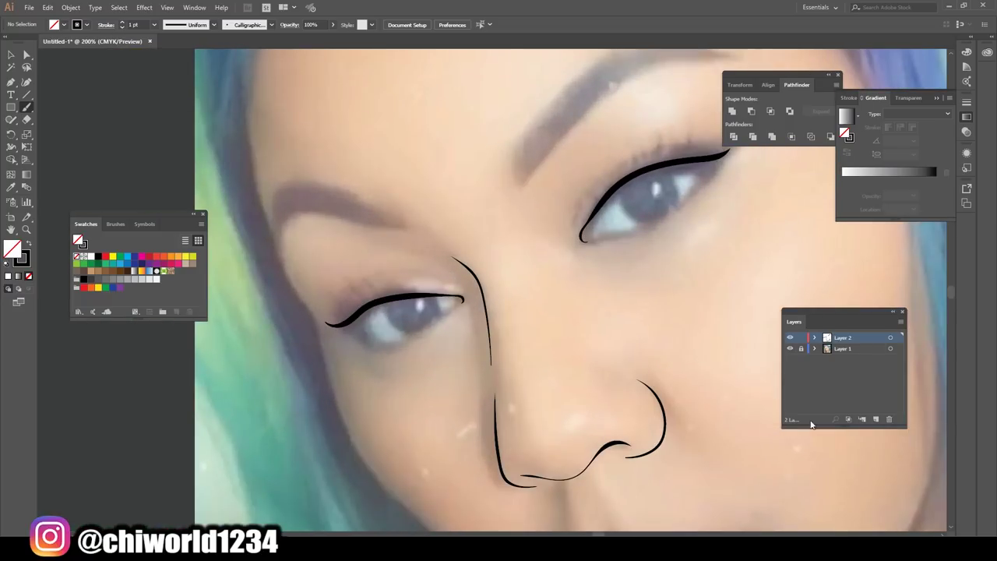
{"action": "left_click_drag", "start_coordinate": [584, 237], "coordinate": [675, 179]}
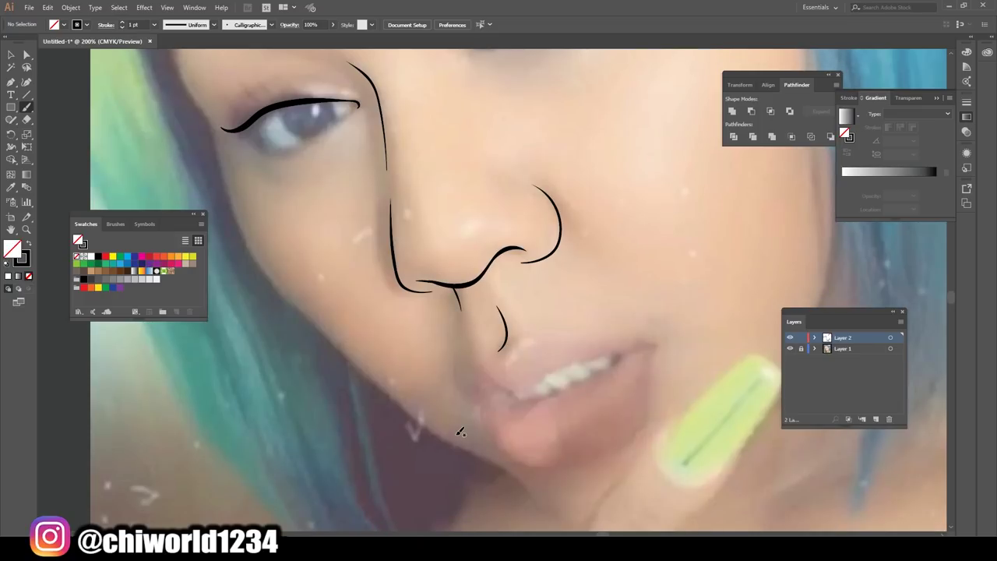
{"action": "key", "text": "ctrl+plus"}
{"action": "key", "text": "ctrl+plus"}
{"action": "left_click_drag", "start_coordinate": [310, 306], "coordinate": [528, 216]}
Step: Trace the jawline from the chin to the right cheek
{"action": "key", "text": "ctrl+1"}
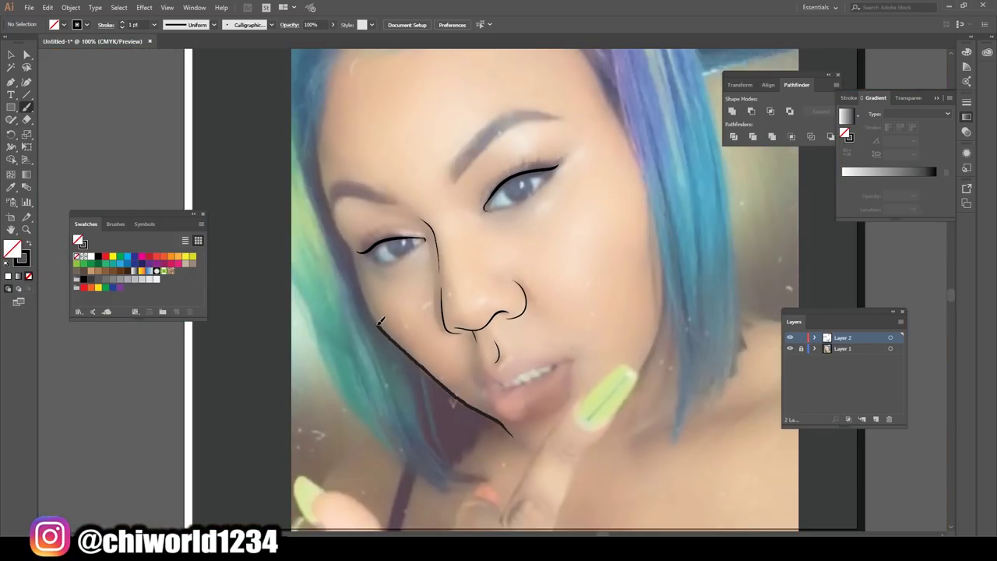
{"action": "key", "text": "ctrl+plus"}
{"action": "left_click_drag", "start_coordinate": [257, 361], "coordinate": [606, 117]}
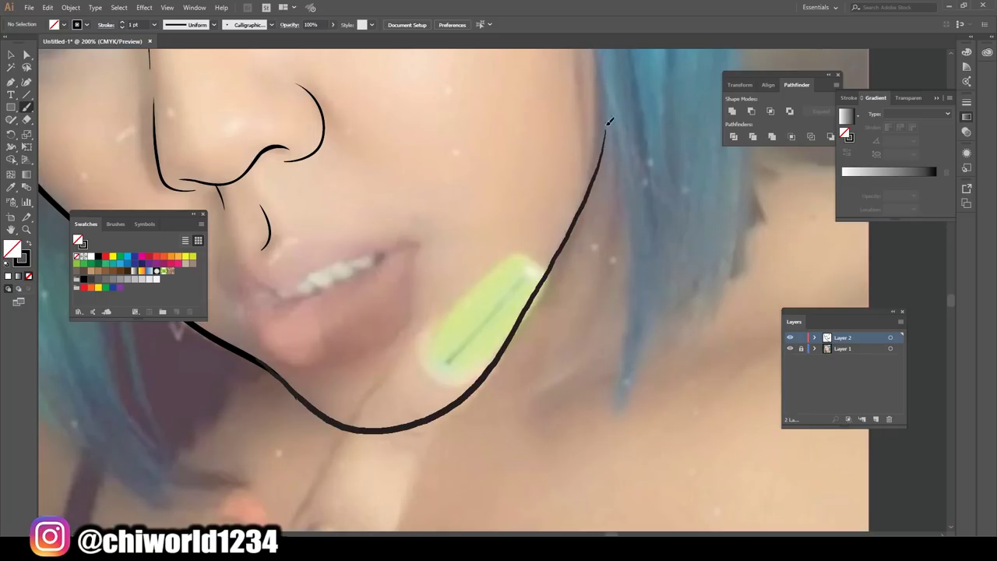
{"action": "key", "text": "ctrl+1"}
Step: Blob-brush the lashes, liner and both eyebrows as solid black shapes
{"action": "key", "text": "ctrl+plus"}
{"action": "key", "text": "ctrl+plus"}
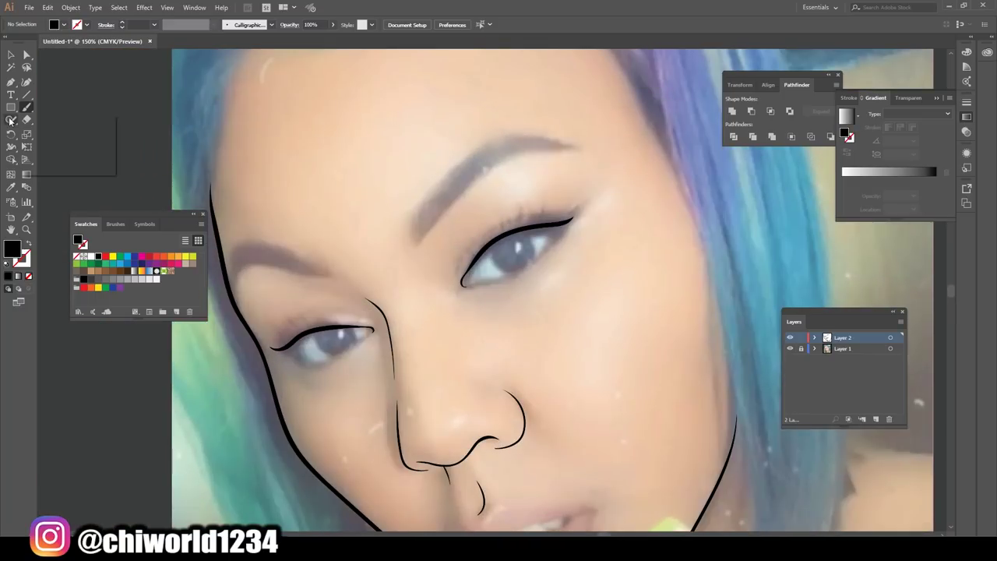
{"action": "key", "text": "ctrl+plus"}
{"action": "key", "text": "ctrl+plus"}
{"action": "key", "text": "shift+b"}
{"action": "left_click_drag", "start_coordinate": [404, 267], "coordinate": [326, 376]}
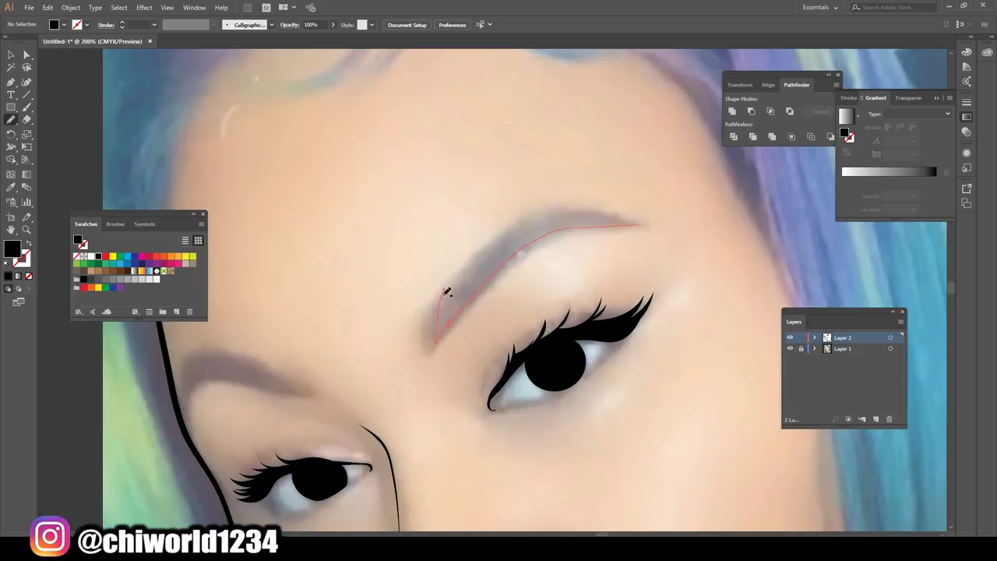
{"action": "left_click_drag", "start_coordinate": [448, 292], "coordinate": [612, 210]}
{"action": "left_click_drag", "start_coordinate": [278, 374], "coordinate": [191, 386]}
Step: At 0.5 pt black stroke, add eyebrow hair strokes, the line between the lips and the upper lip outline
{"action": "key", "text": "b"}
{"action": "key", "text": "shift+x"}
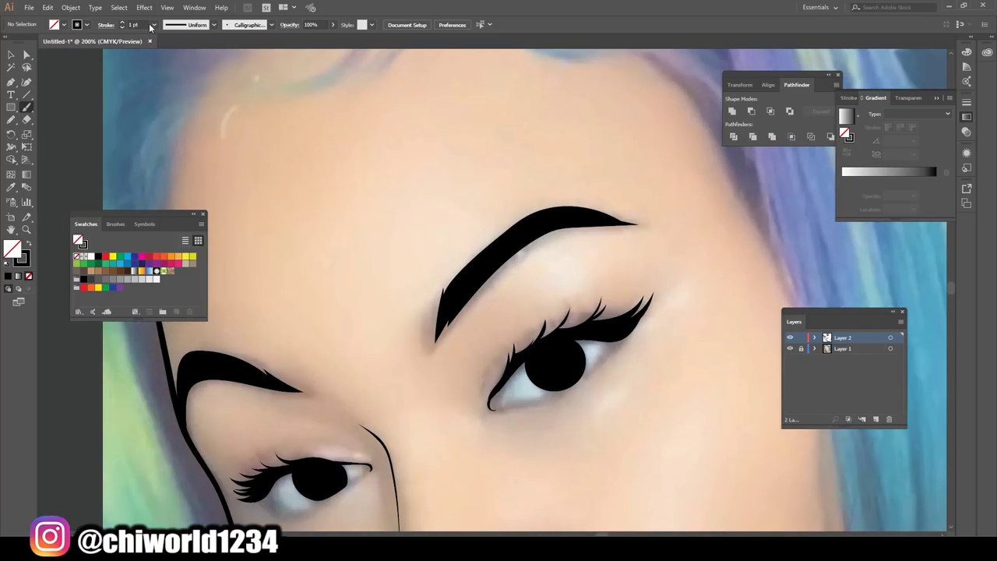
{"action": "left_click", "coordinate": [153, 25]}
{"action": "left_click", "coordinate": [167, 49]}
{"action": "left_click_drag", "start_coordinate": [442, 290], "coordinate": [432, 347]}
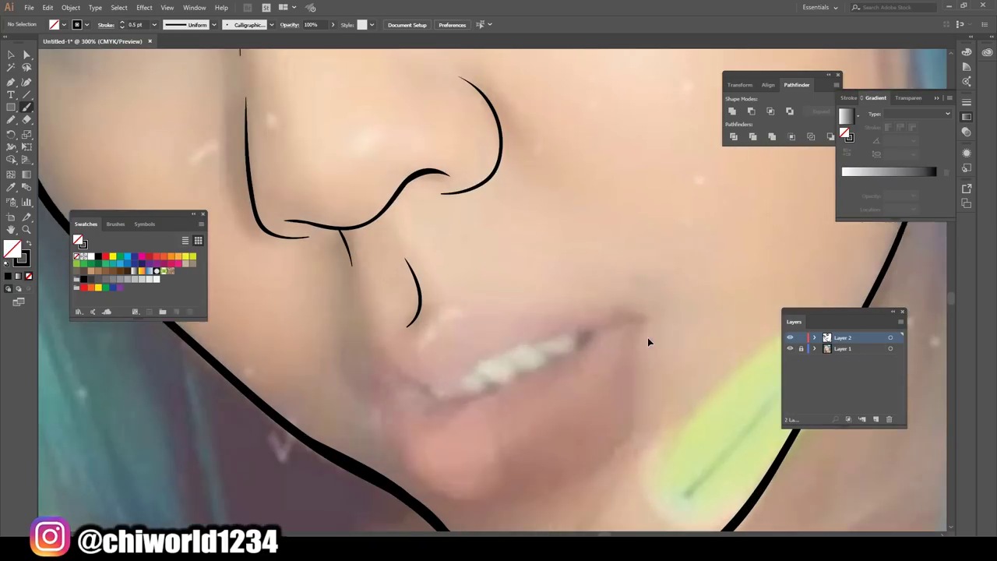
{"action": "left_click_drag", "start_coordinate": [393, 363], "coordinate": [645, 310]}
{"action": "mouse_move", "coordinate": [428, 372]}
{"action": "left_mouse_down"}
{"action": "mouse_move", "coordinate": [458, 287]}
{"action": "mouse_move", "coordinate": [650, 309]}
{"action": "left_mouse_up"}
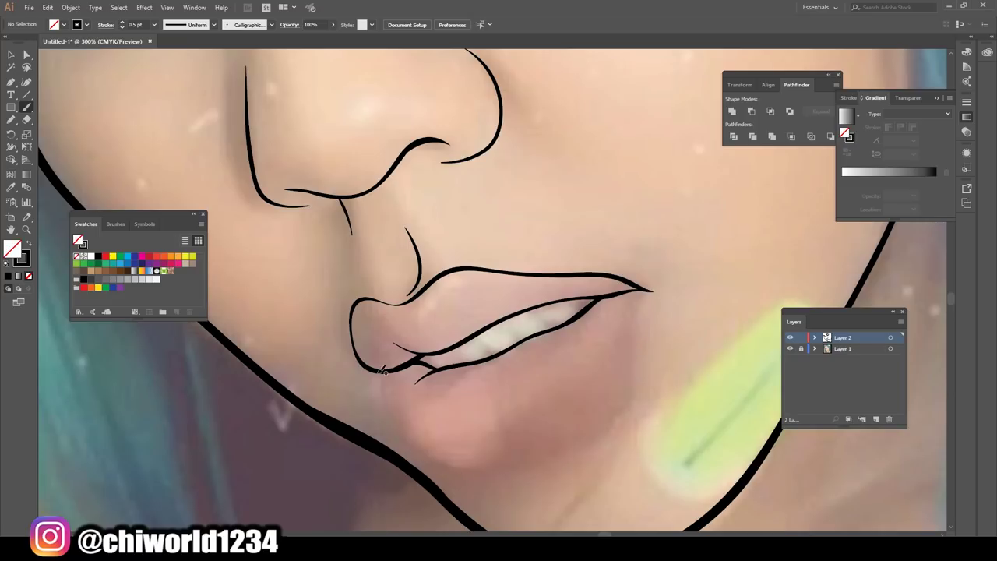
Step: Outline the lower lip and draw the crease above the right eye with thin strokes
{"action": "left_click_drag", "start_coordinate": [382, 372], "coordinate": [621, 402]}
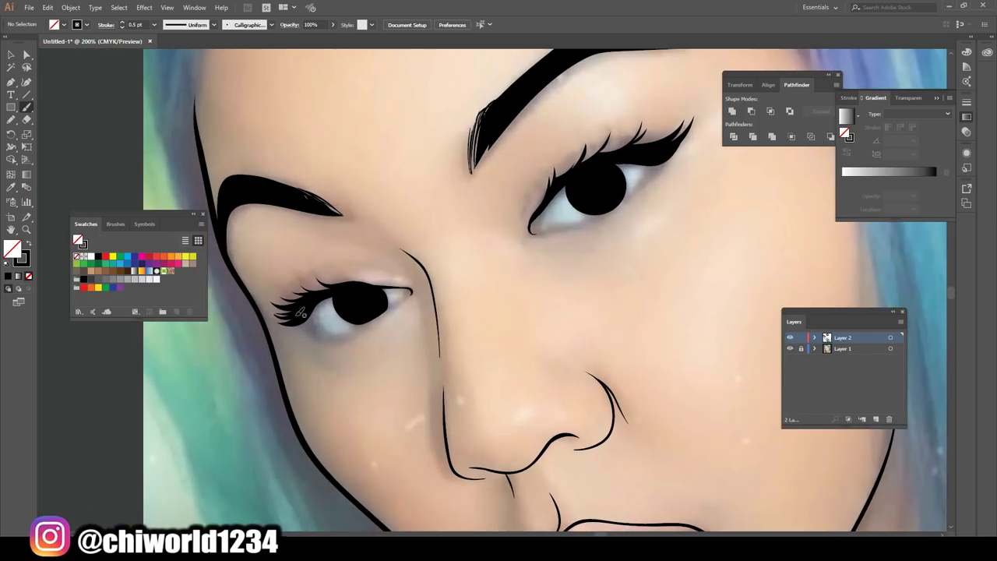
{"action": "scroll", "coordinate": [416, 283], "scroll_direction": "up", "scroll_amount": 3}
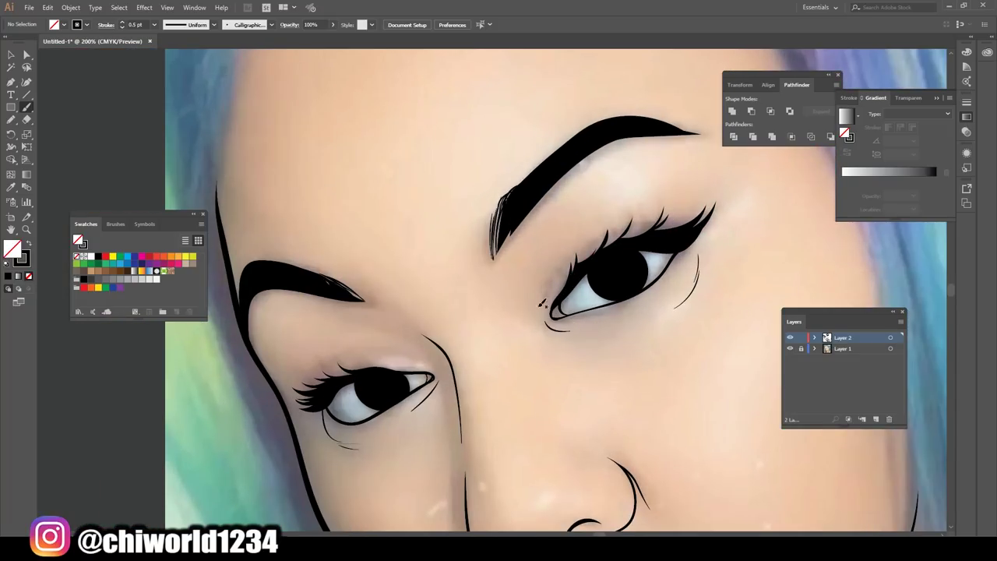
{"action": "left_click_drag", "start_coordinate": [543, 306], "coordinate": [661, 221]}
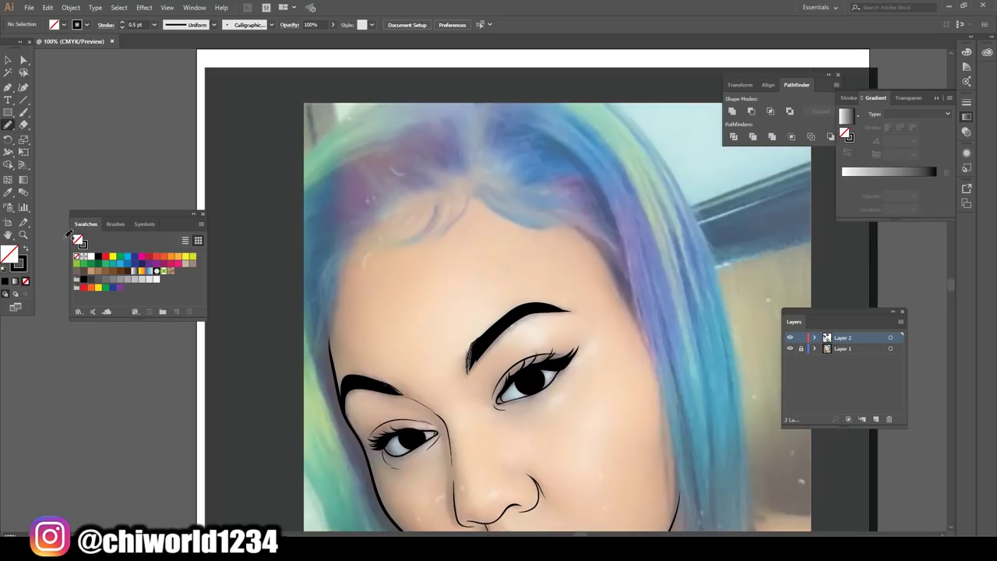
Step: Draw the black-filled hair outline along the left edge and right side
{"action": "key", "text": "shift+x"}
{"action": "left_click_drag", "start_coordinate": [331, 366], "coordinate": [355, 247]}
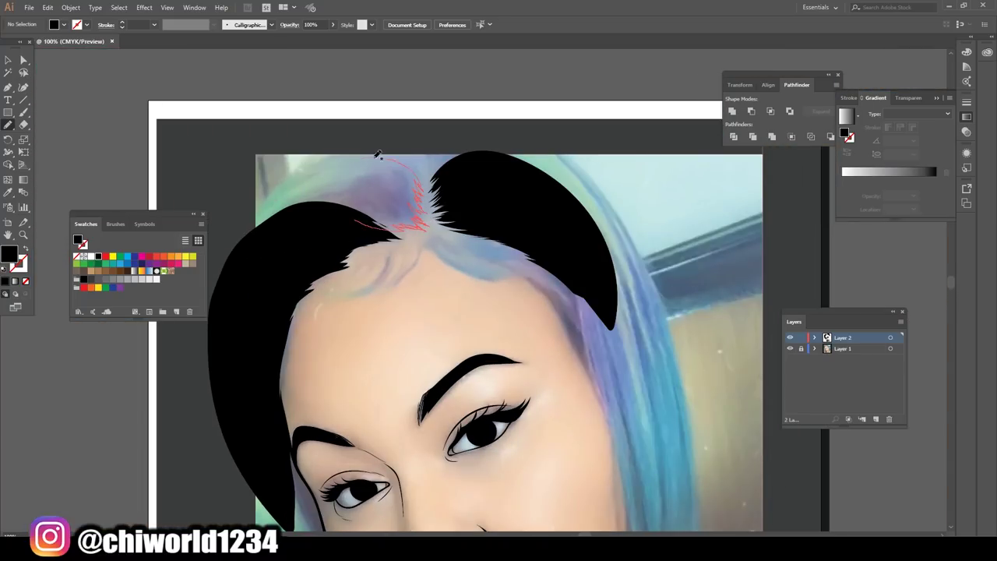
{"action": "left_click_drag", "start_coordinate": [486, 166], "coordinate": [418, 165]}
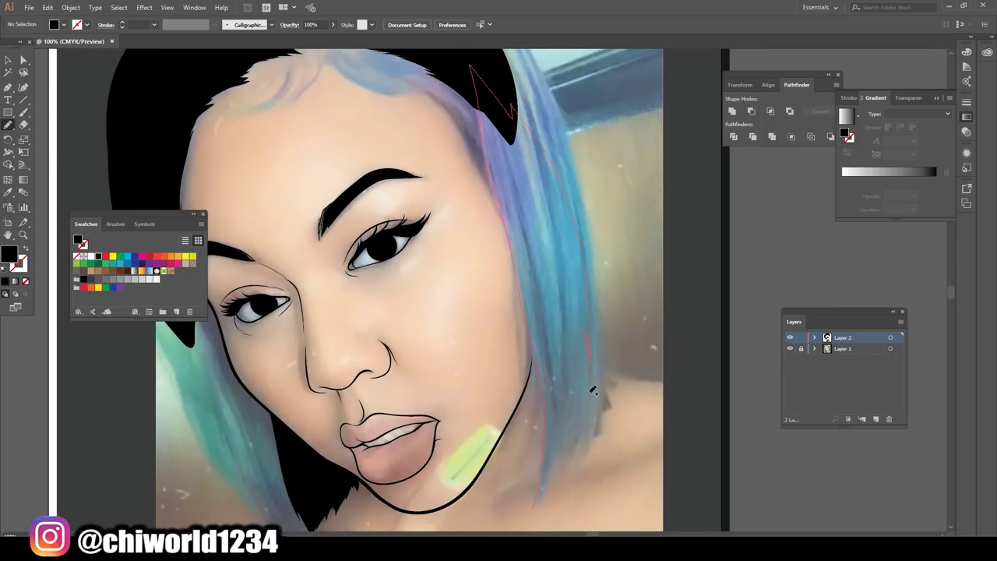
{"action": "left_click_drag", "start_coordinate": [549, 487], "coordinate": [602, 410]}
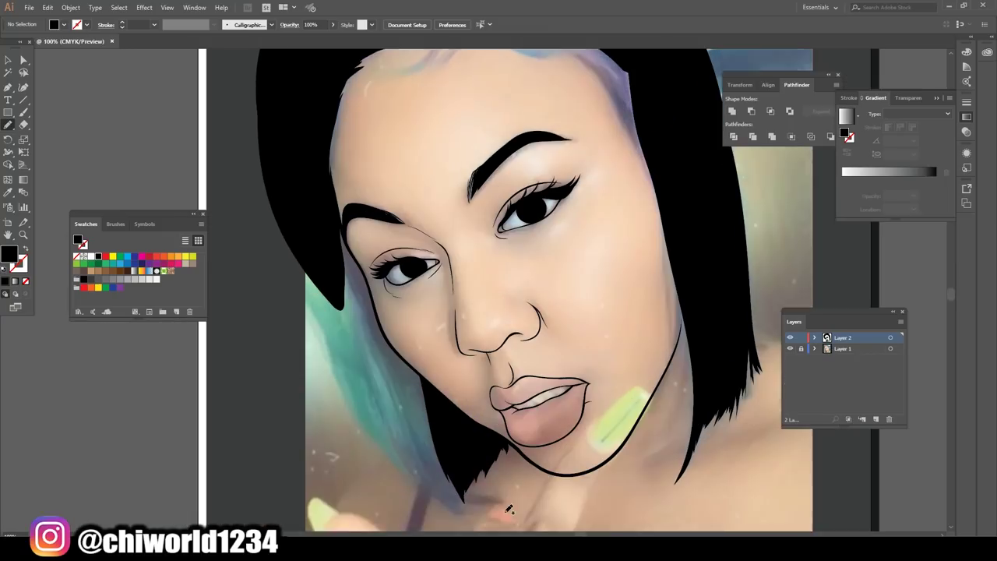
Step: Fill another hair section along the hairline and add a black strand at the parting
{"action": "scroll", "coordinate": [508, 509], "scroll_direction": "down", "scroll_amount": 1}
{"action": "left_click_drag", "start_coordinate": [460, 469], "coordinate": [417, 433]}
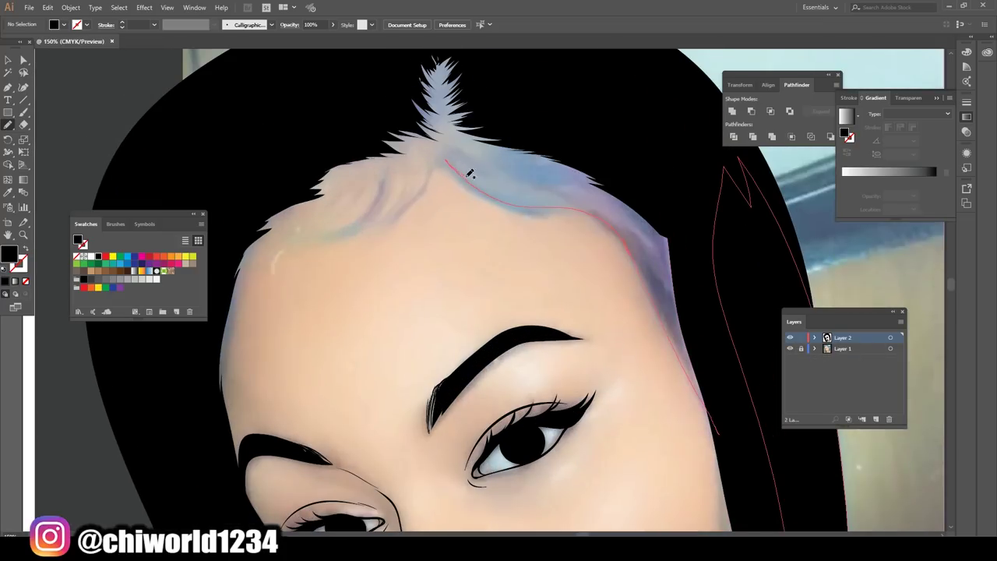
{"action": "left_click_drag", "start_coordinate": [469, 173], "coordinate": [752, 456]}
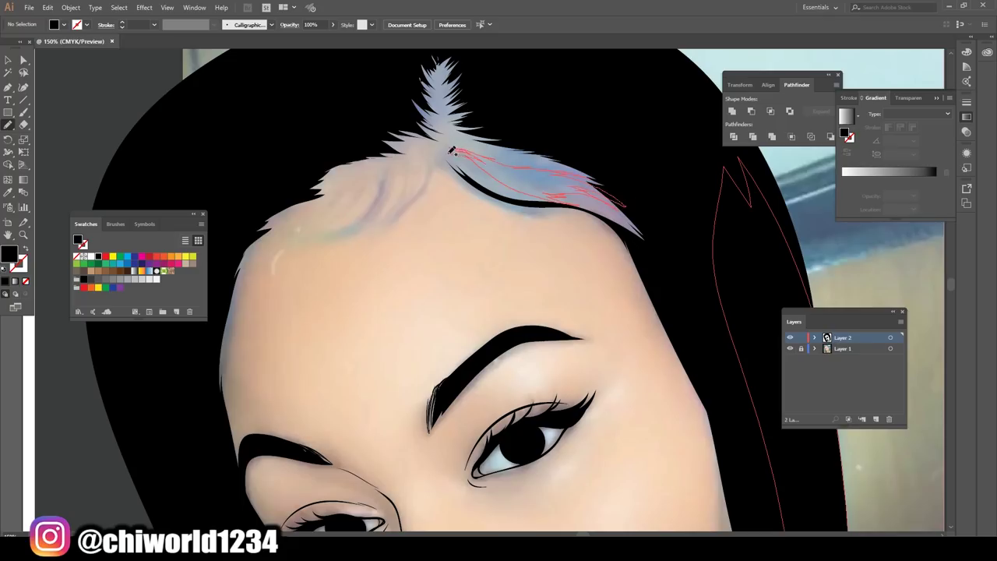
{"action": "left_click_drag", "start_coordinate": [452, 149], "coordinate": [449, 148]}
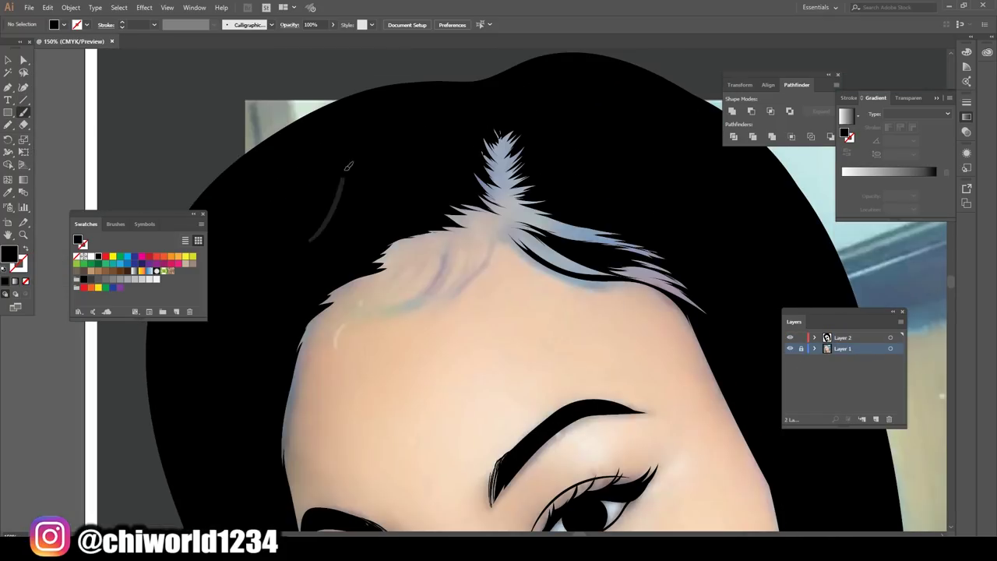
Step: Paint thin black strands along the hairline, then hide the photo layer
{"action": "key", "text": "shift+x"}
{"action": "left_click_drag", "start_coordinate": [345, 306], "coordinate": [426, 294]}
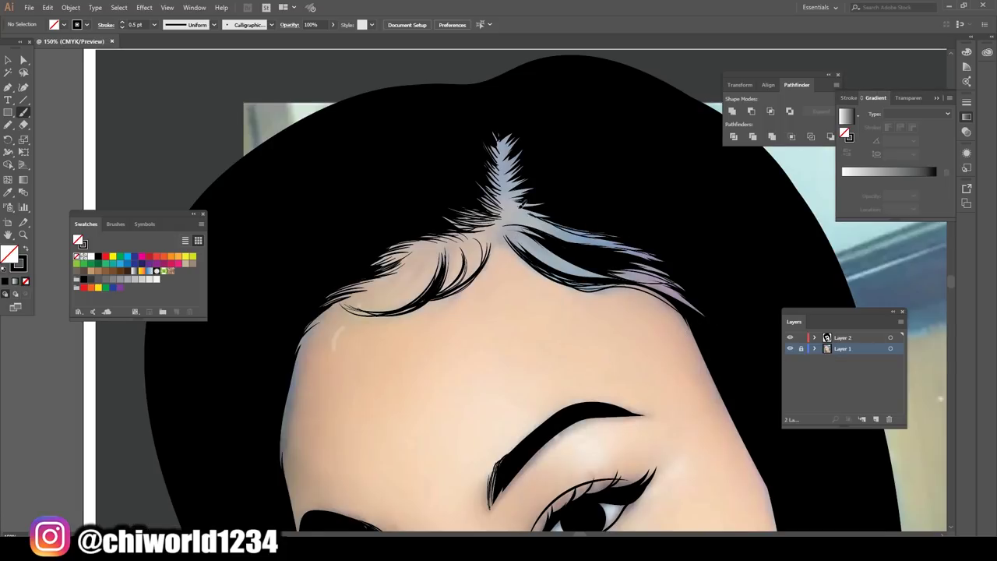
{"action": "key", "text": "ctrl+0"}
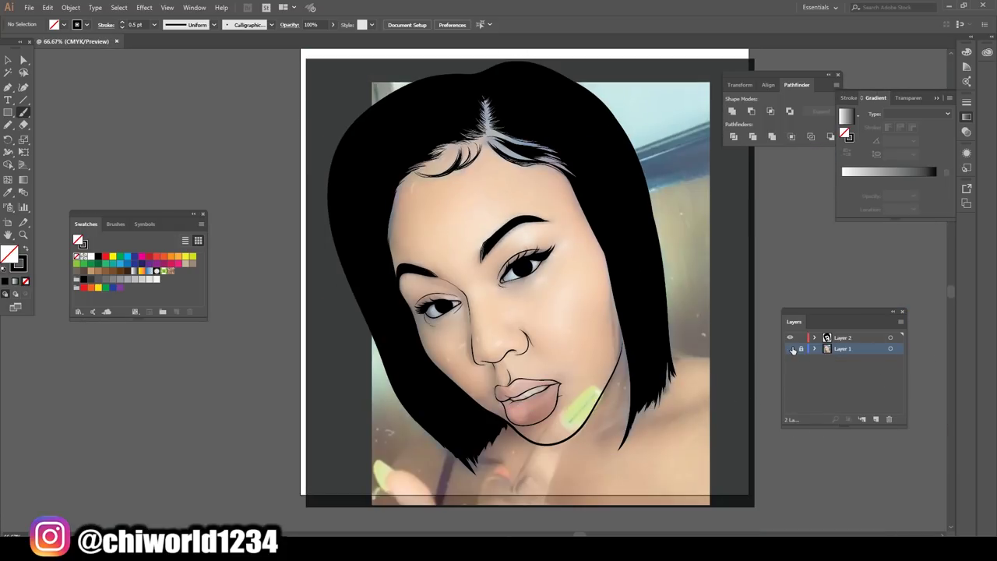
{"action": "left_click", "coordinate": [25, 249]}
Step: Add eye details using 0.25 pt and 0.75 pt stroke weights
{"action": "scroll", "coordinate": [514, 406], "scroll_direction": "up", "scroll_amount": 5}
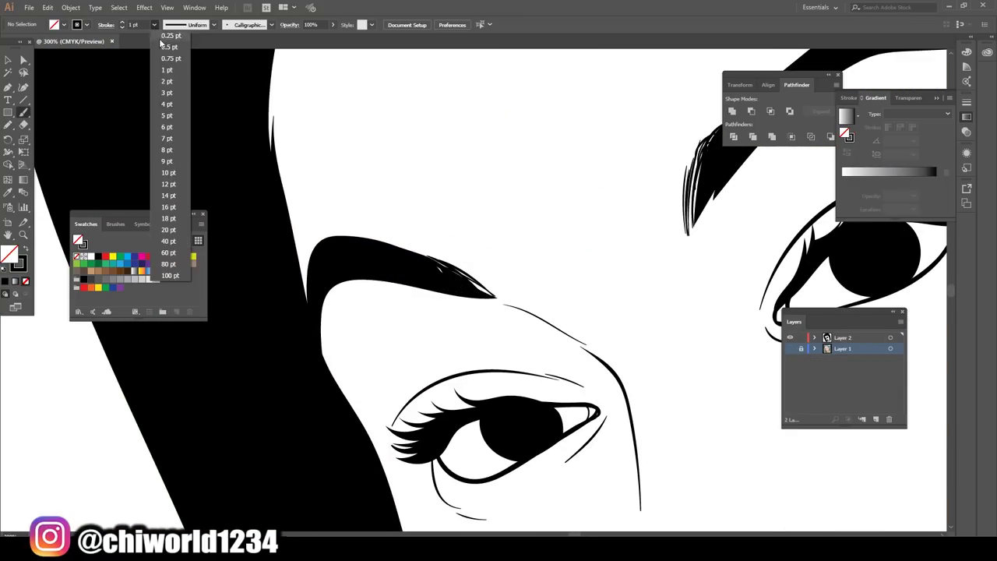
{"action": "left_click", "coordinate": [162, 37]}
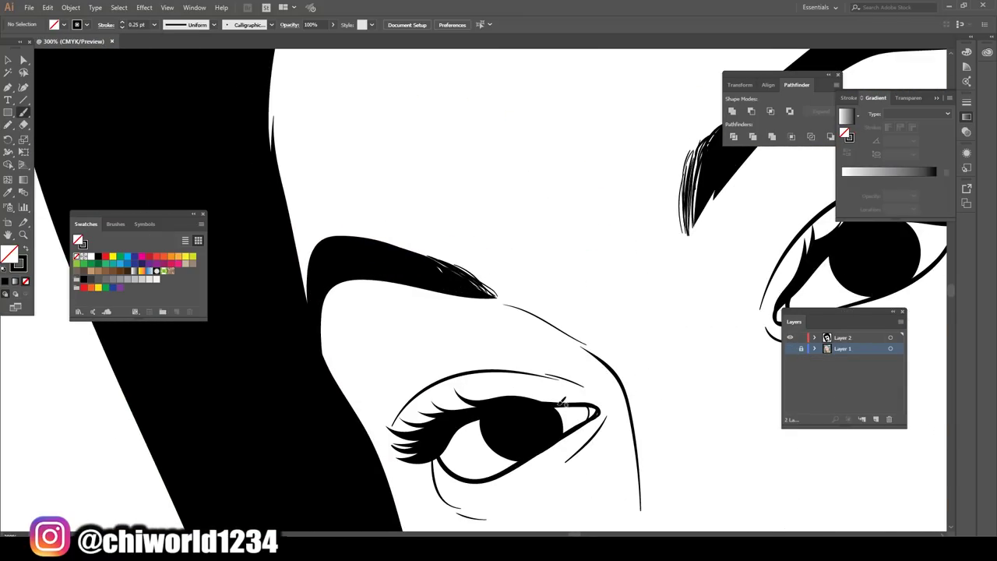
{"action": "scroll", "coordinate": [508, 394], "scroll_direction": "down", "scroll_amount": 3}
{"action": "scroll", "coordinate": [507, 309], "scroll_direction": "up", "scroll_amount": 2}
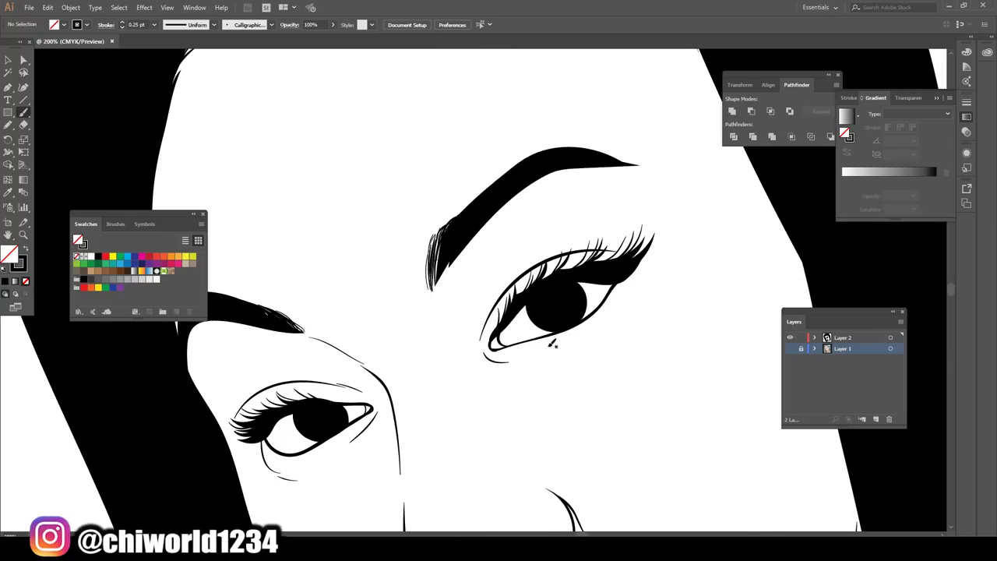
{"action": "left_click", "coordinate": [153, 24]}
{"action": "left_click", "coordinate": [162, 57]}
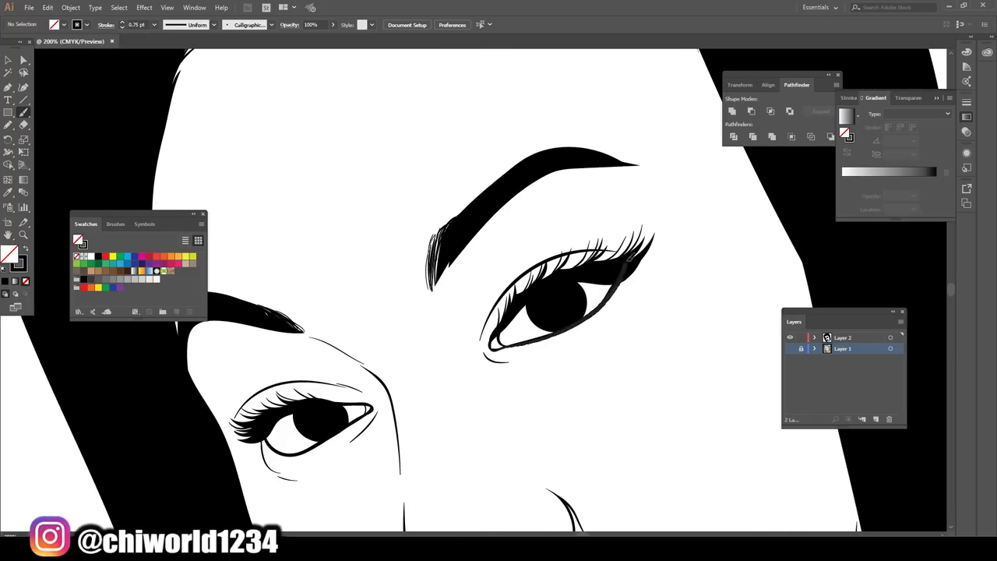
Step: Outline the left edge of the hair and select all the line art
{"action": "key", "text": "ctrl+minus"}
{"action": "key", "text": "ctrl+minus"}
{"action": "key", "text": "ctrl+minus"}
{"action": "left_click_drag", "start_coordinate": [345, 332], "coordinate": [408, 464]}
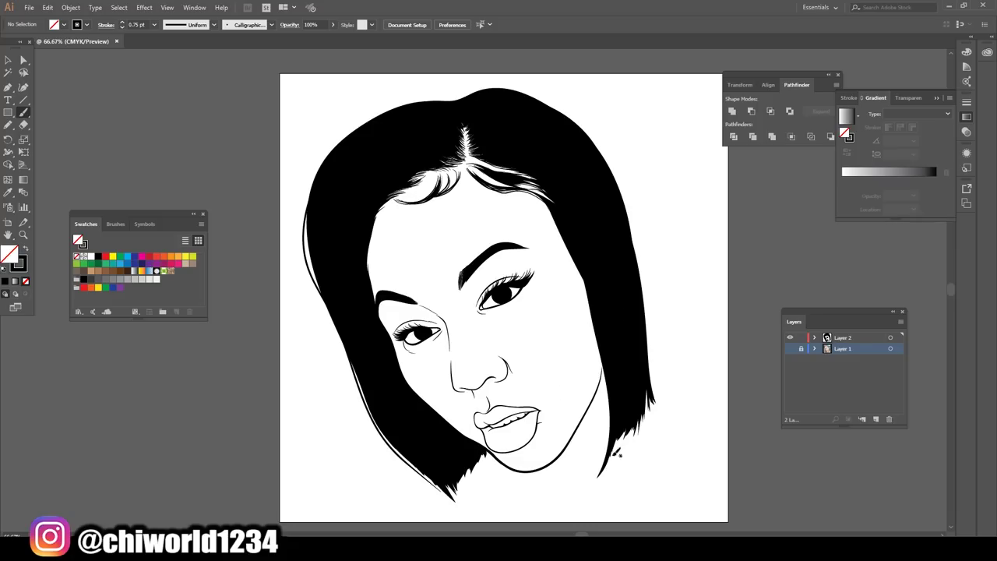
{"action": "scroll", "coordinate": [474, 148], "scroll_direction": "up", "scroll_amount": 1}
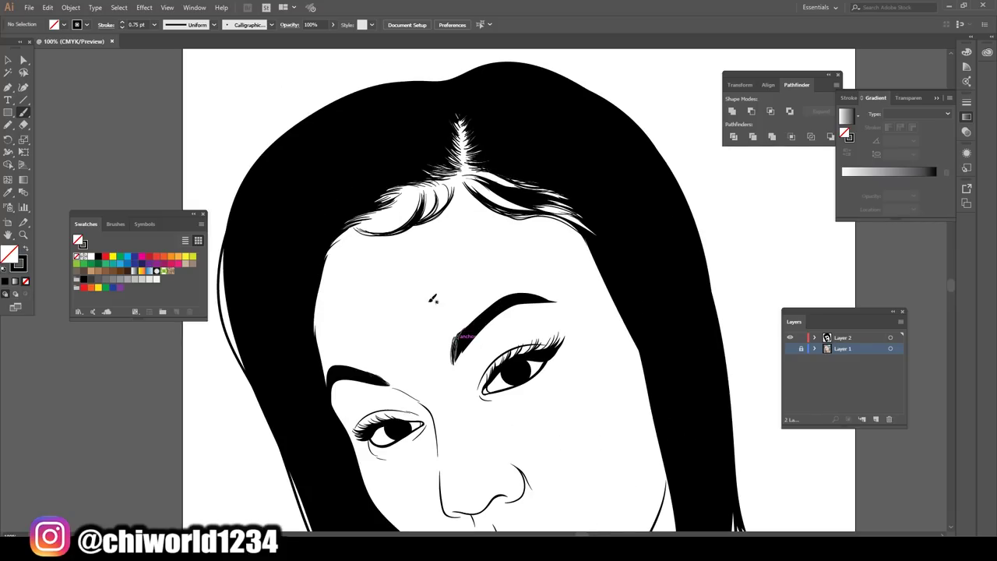
{"action": "key", "text": "ctrl+0"}
{"action": "key", "text": "v"}
{"action": "key", "text": "ctrl+a"}
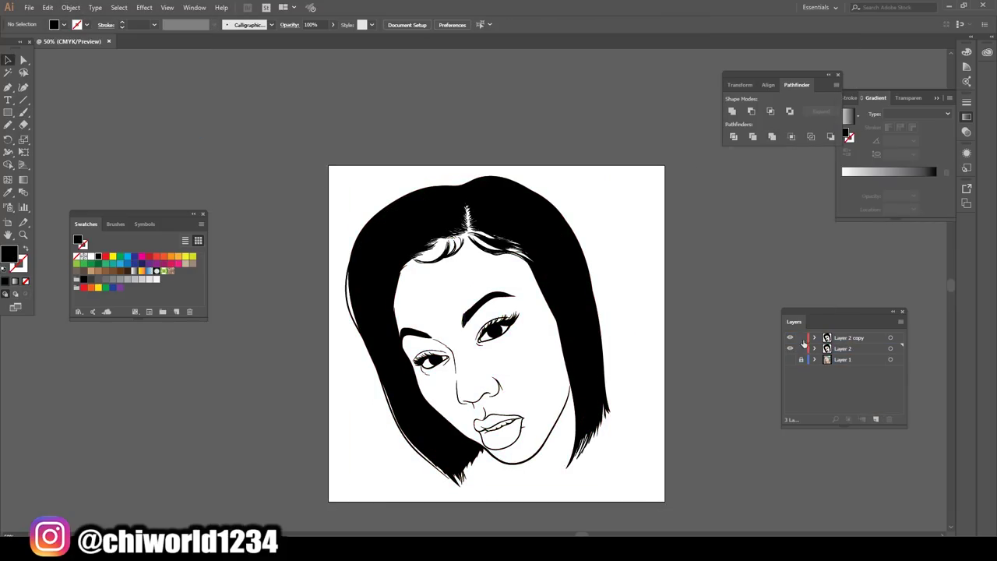
Step: Draw a peach rectangle over the artboard on Layer 2 and send it behind the line art
{"action": "left_click", "coordinate": [843, 348]}
{"action": "double_click", "coordinate": [8, 253]}
{"action": "left_click", "coordinate": [260, 39]}
{"action": "key", "text": "m"}
{"action": "left_click_drag", "start_coordinate": [309, 149], "coordinate": [689, 499]}
{"action": "right_click", "coordinate": [370, 166]}
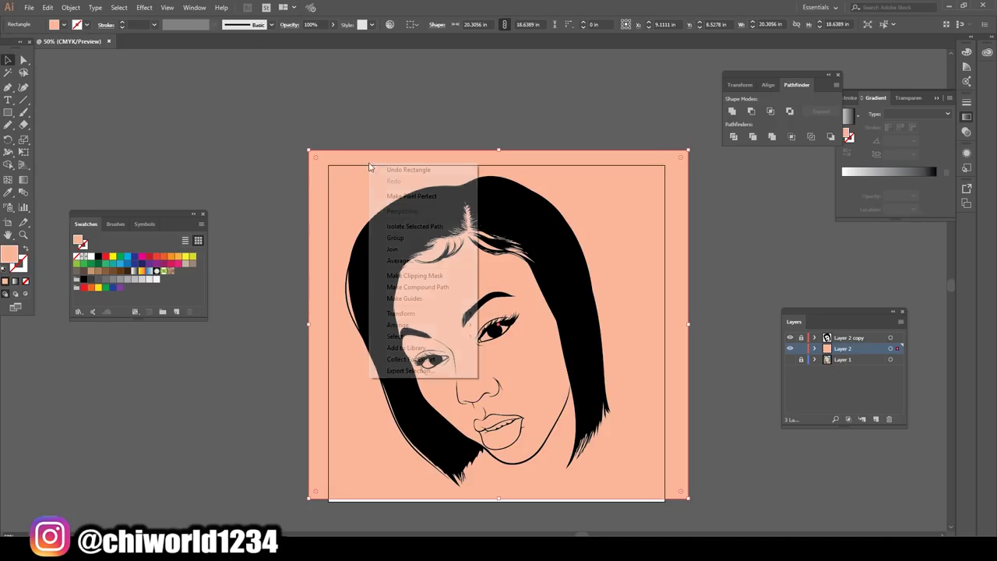
{"action": "left_click", "coordinate": [693, 152]}
{"action": "key", "text": "ctrl+1"}
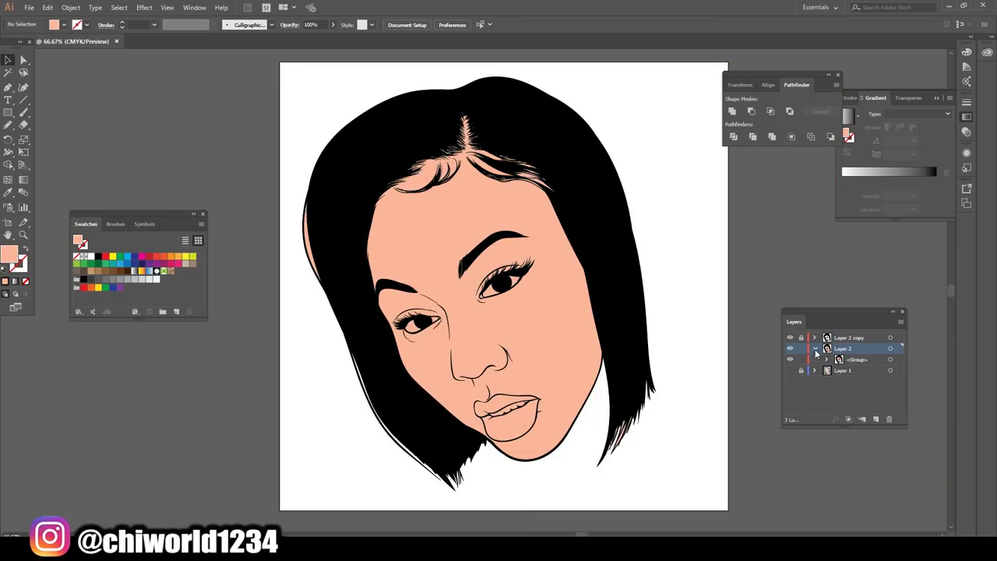
Step: Expand the layer and isolate the line-art group for editing
{"action": "left_click", "coordinate": [827, 360]}
{"action": "left_click", "coordinate": [891, 359]}
{"action": "right_click", "coordinate": [262, 193]}
{"action": "left_click", "coordinate": [335, 265]}
Step: Fill the upper and lower lip shapes with two shades of pink
{"action": "left_click_drag", "start_coordinate": [605, 461], "coordinate": [686, 403]}
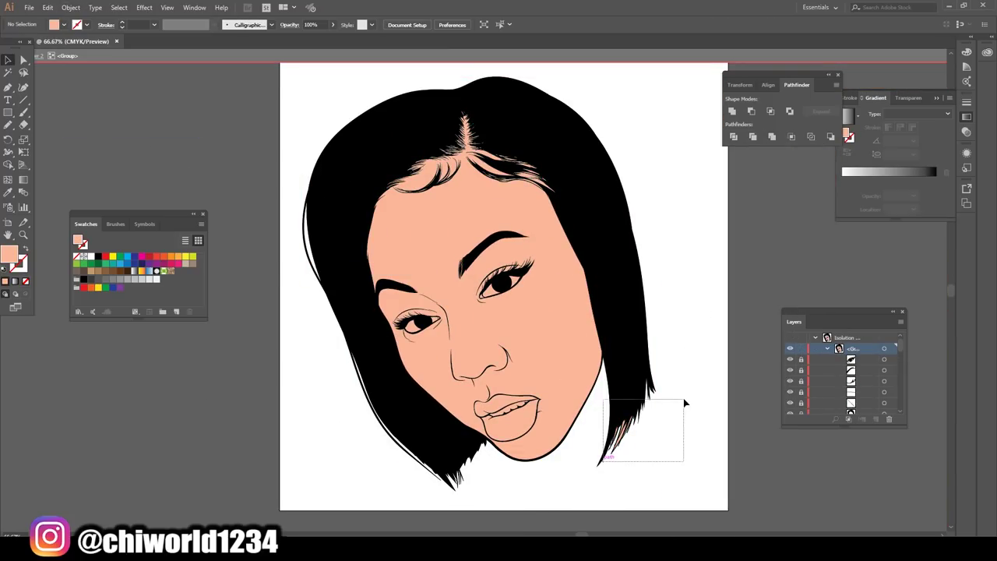
{"action": "scroll", "coordinate": [686, 403], "scroll_direction": "up", "scroll_amount": 3}
{"action": "left_click_drag", "start_coordinate": [601, 179], "coordinate": [451, 467]}
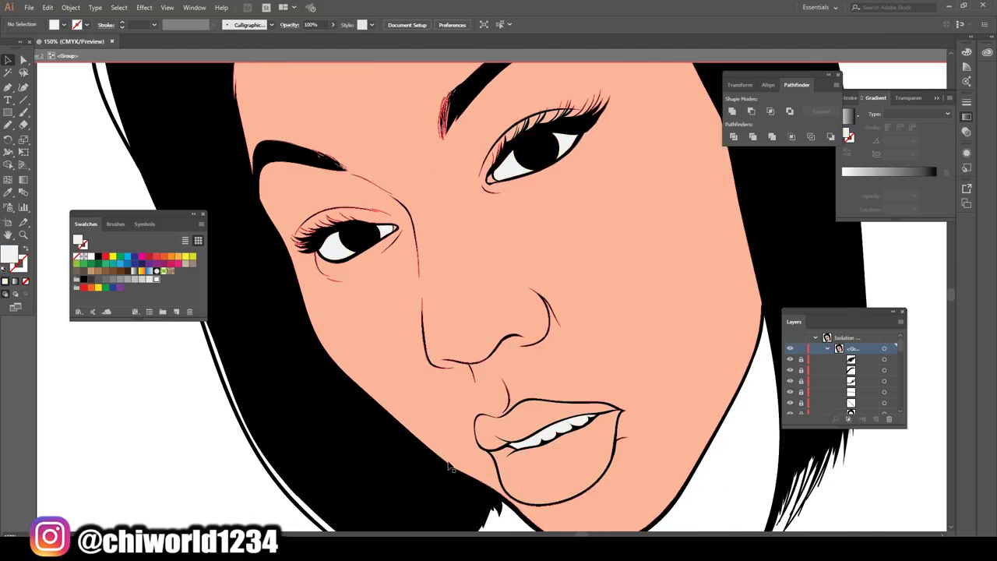
{"action": "scroll", "coordinate": [450, 468], "scroll_direction": "up", "scroll_amount": 2}
{"action": "left_click", "coordinate": [467, 382]}
{"action": "double_click", "coordinate": [9, 253]}
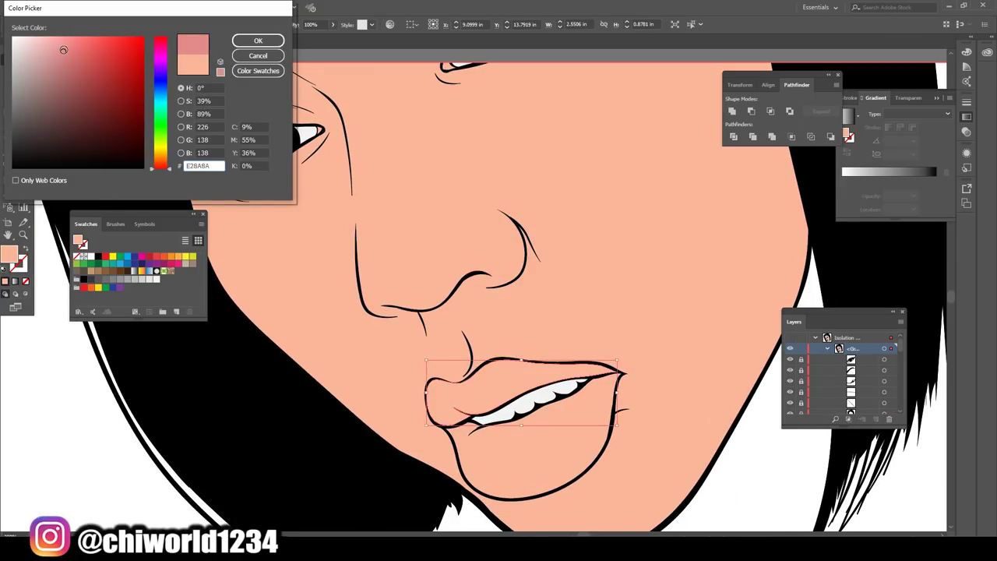
{"action": "left_click", "coordinate": [258, 40]}
{"action": "left_click", "coordinate": [537, 460]}
{"action": "double_click", "coordinate": [10, 253]}
{"action": "left_click", "coordinate": [258, 40]}
{"action": "right_click", "coordinate": [434, 62]}
{"action": "key", "text": "Escape"}
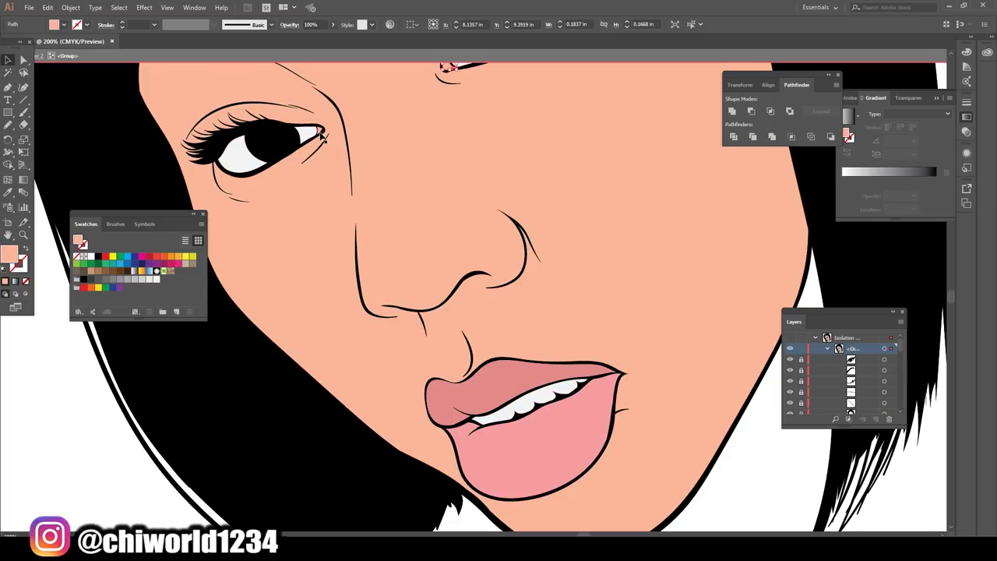
Step: Select all the artwork and tweak its CMYK levels in Adjust Colors
{"action": "key", "text": "ctrl+shift+a"}
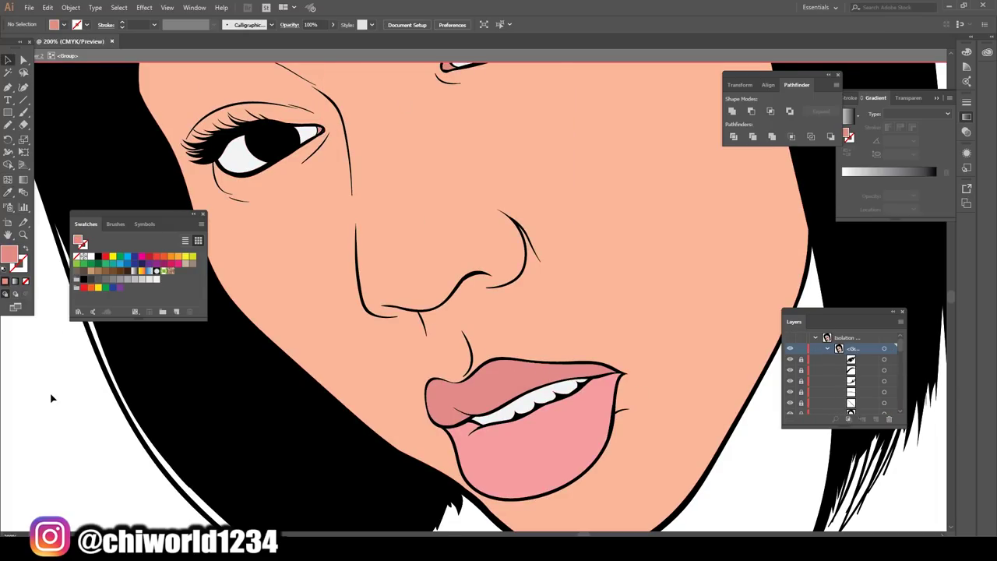
{"action": "key", "text": "ctrl+0"}
{"action": "key", "text": "ctrl+a"}
{"action": "left_click", "coordinate": [48, 7]}
{"action": "left_click", "coordinate": [268, 213]}
{"action": "mouse_move", "coordinate": [97, 109]}
{"action": "left_mouse_down"}
{"action": "mouse_move", "coordinate": [89, 110]}
{"action": "mouse_move", "coordinate": [97, 94]}
{"action": "left_mouse_up"}
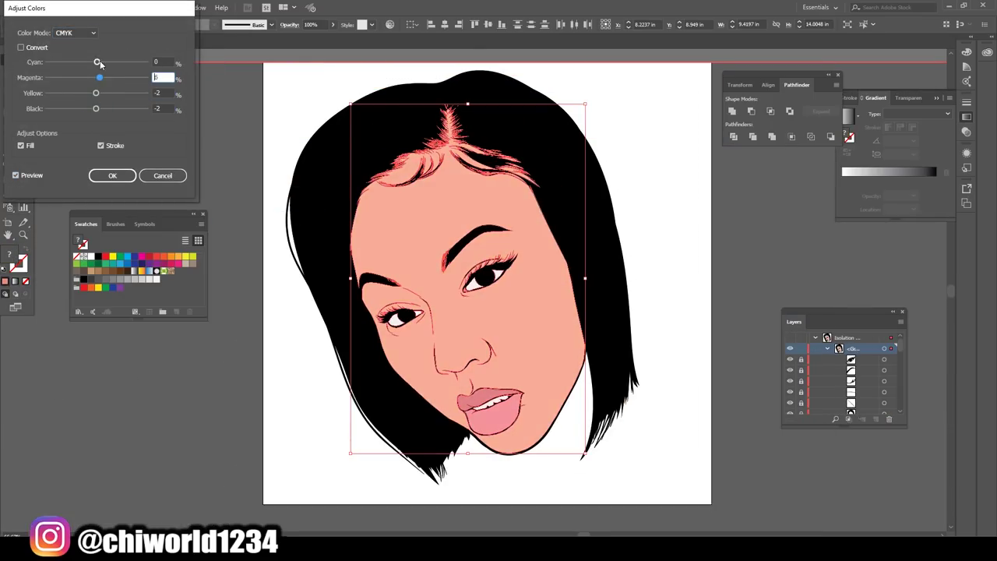
Step: Apply the colour adjustment, then draw salmon shadows under the nose, beside the philtrum and above the lip
{"action": "left_click", "coordinate": [111, 176]}
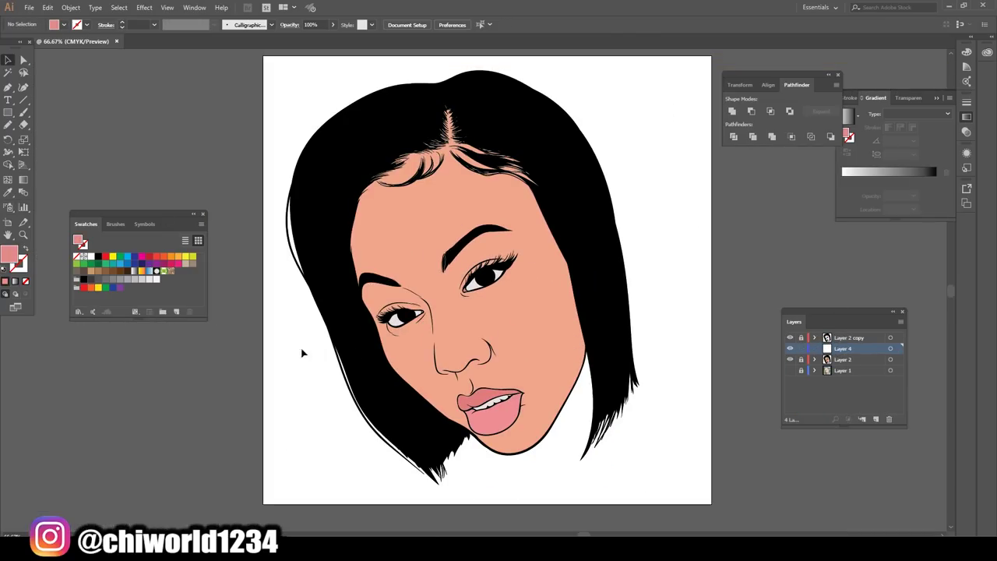
{"action": "double_click", "coordinate": [9, 253]}
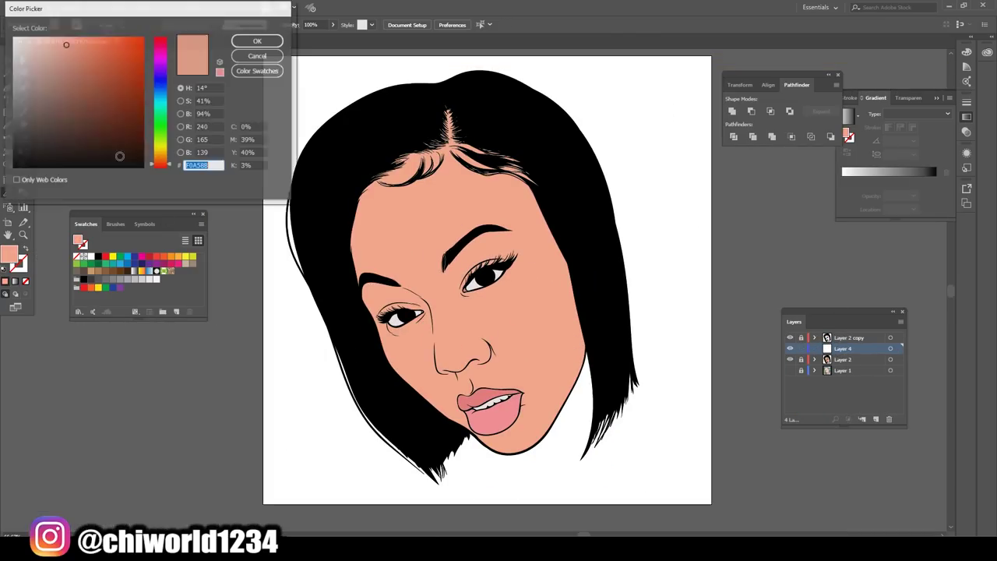
{"action": "left_click", "coordinate": [263, 40]}
{"action": "scroll", "coordinate": [341, 380], "scroll_direction": "up", "scroll_amount": 5}
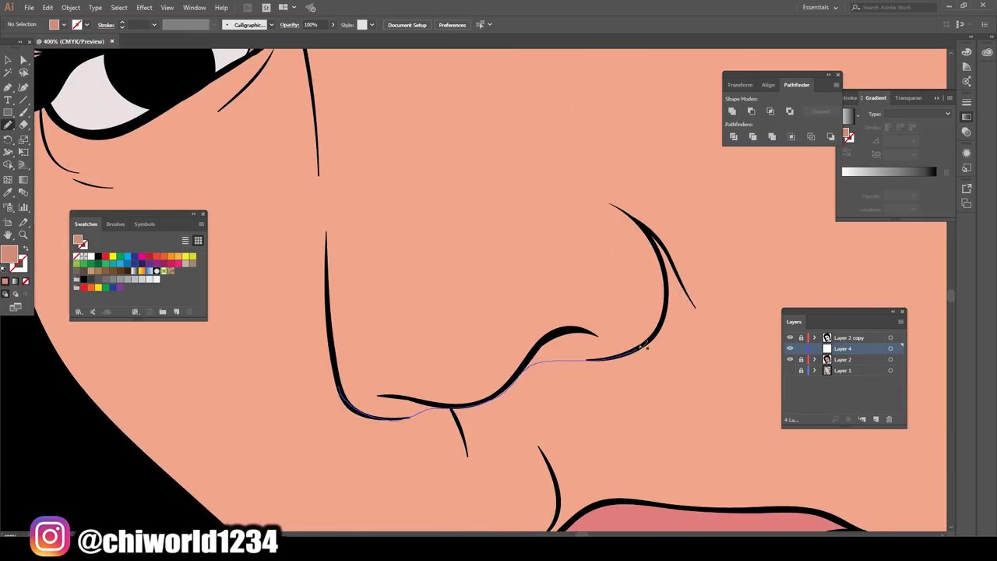
{"action": "left_click_drag", "start_coordinate": [527, 319], "coordinate": [527, 321]}
{"action": "key", "text": "ctrl+minus"}
{"action": "scroll", "coordinate": [502, 229], "scroll_direction": "down", "scroll_amount": 3}
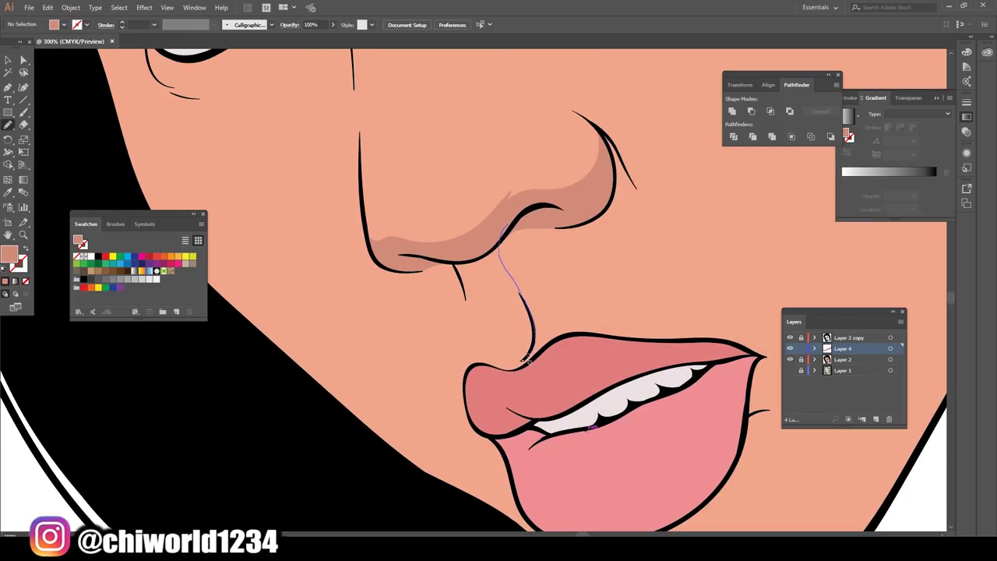
{"action": "left_click_drag", "start_coordinate": [466, 368], "coordinate": [467, 367]}
{"action": "left_click_drag", "start_coordinate": [472, 347], "coordinate": [468, 266]}
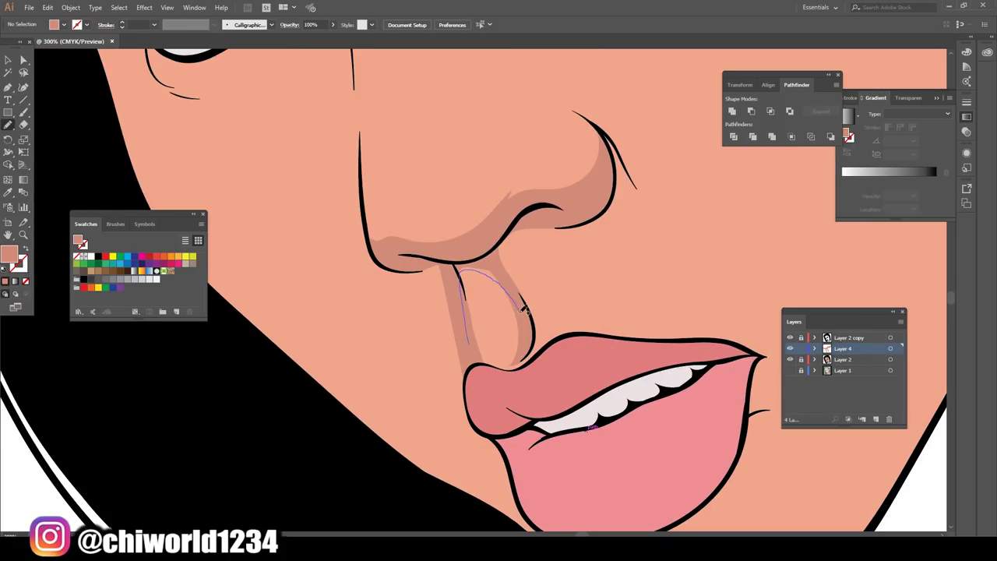
{"action": "left_click_drag", "start_coordinate": [525, 310], "coordinate": [523, 313]}
{"action": "key", "text": "ctrl+0"}
{"action": "key", "text": "ctrl+1"}
Step: Duplicate the line-art layer, check shading by toggling the skin layer, and reactivate the shading layer
{"action": "left_click_drag", "start_coordinate": [843, 370], "coordinate": [862, 419]}
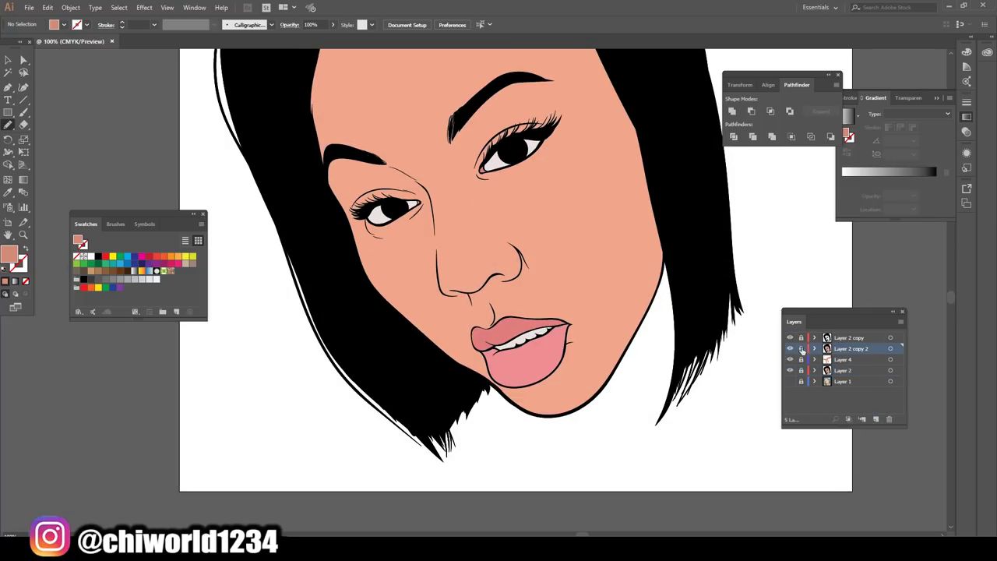
{"action": "key", "text": "v"}
{"action": "scroll", "coordinate": [498, 273], "scroll_direction": "up", "scroll_amount": 2}
{"action": "left_click", "coordinate": [790, 370]}
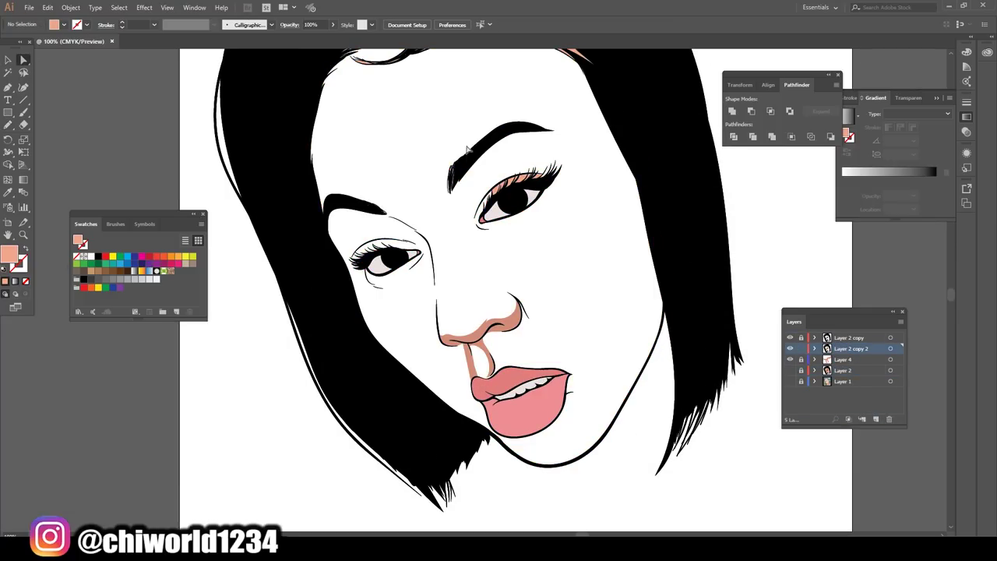
{"action": "scroll", "coordinate": [510, 196], "scroll_direction": "up", "scroll_amount": 3}
{"action": "scroll", "coordinate": [511, 197], "scroll_direction": "up", "scroll_amount": 2}
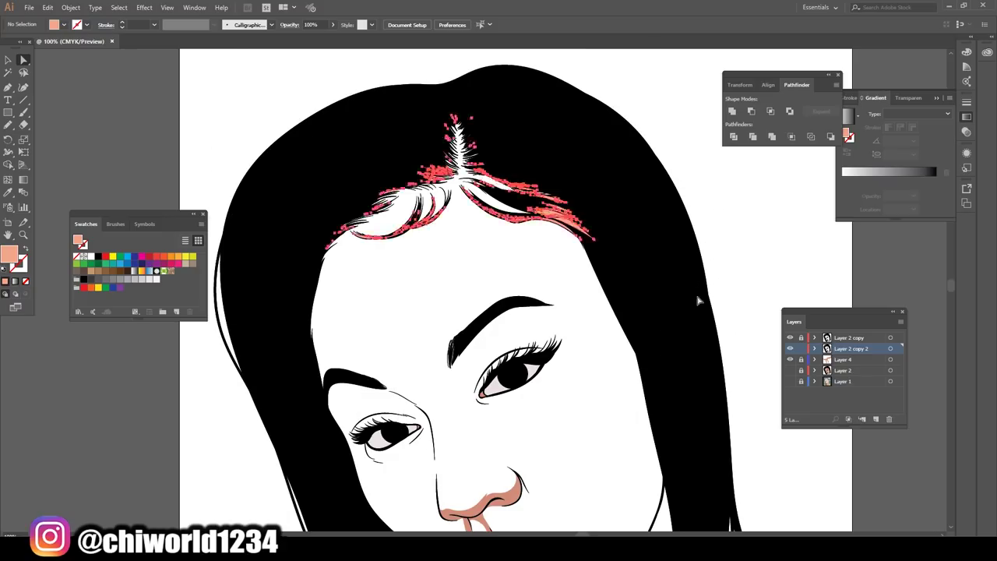
{"action": "key", "text": "ctrl+minus"}
{"action": "key", "text": "ctrl+minus"}
{"action": "left_click", "coordinate": [791, 370]}
{"action": "left_click", "coordinate": [843, 359]}
{"action": "key", "text": "i"}
{"action": "scroll", "coordinate": [436, 329], "scroll_direction": "up", "scroll_amount": 3}
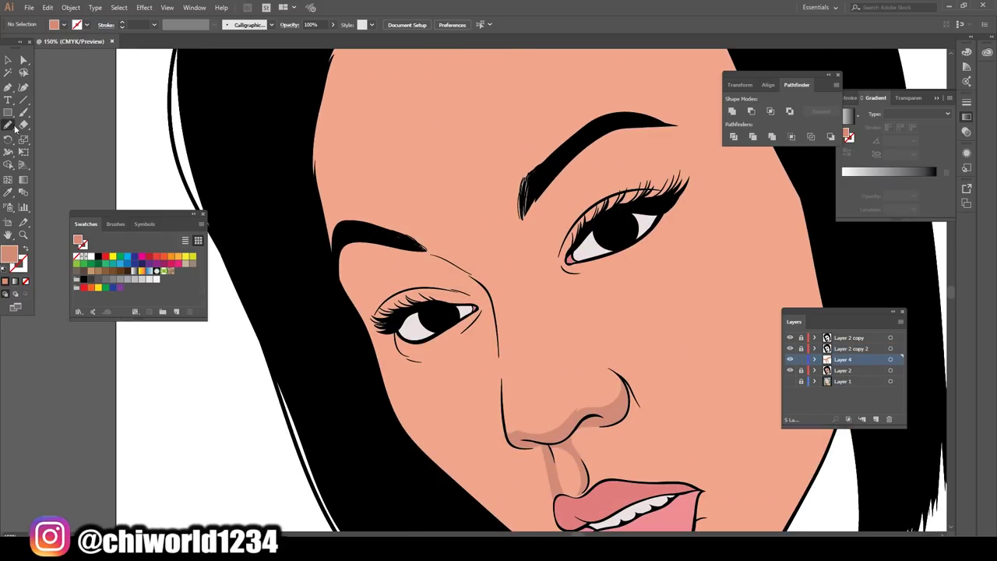
{"action": "scroll", "coordinate": [523, 262], "scroll_direction": "up", "scroll_amount": 1}
Step: Add salmon shadows around and under both eyes, on the forehead and along the hairline
{"action": "left_click_drag", "start_coordinate": [489, 156], "coordinate": [491, 154]}
{"action": "scroll", "coordinate": [467, 257], "scroll_direction": "down", "scroll_amount": 1}
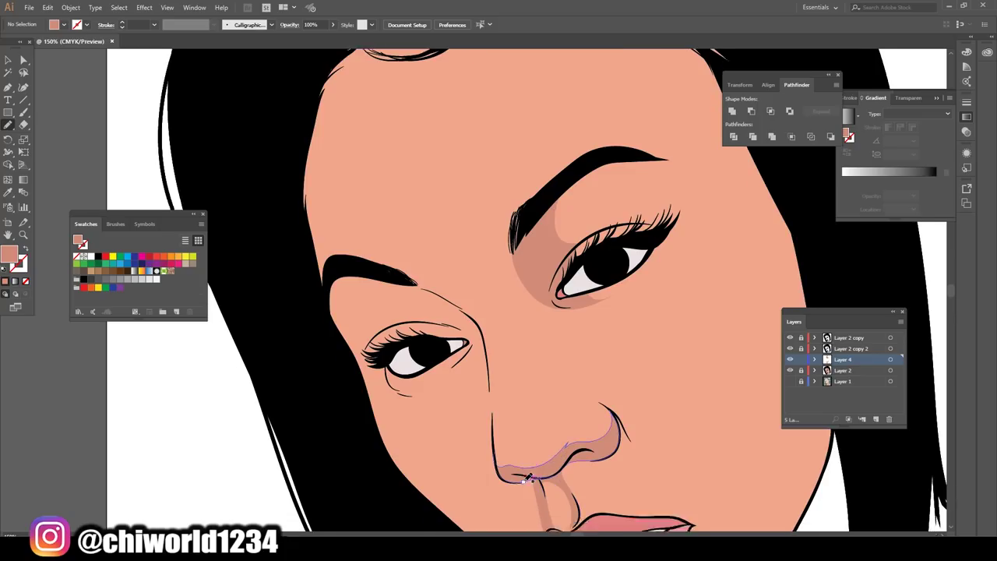
{"action": "scroll", "coordinate": [463, 278], "scroll_direction": "down", "scroll_amount": 1}
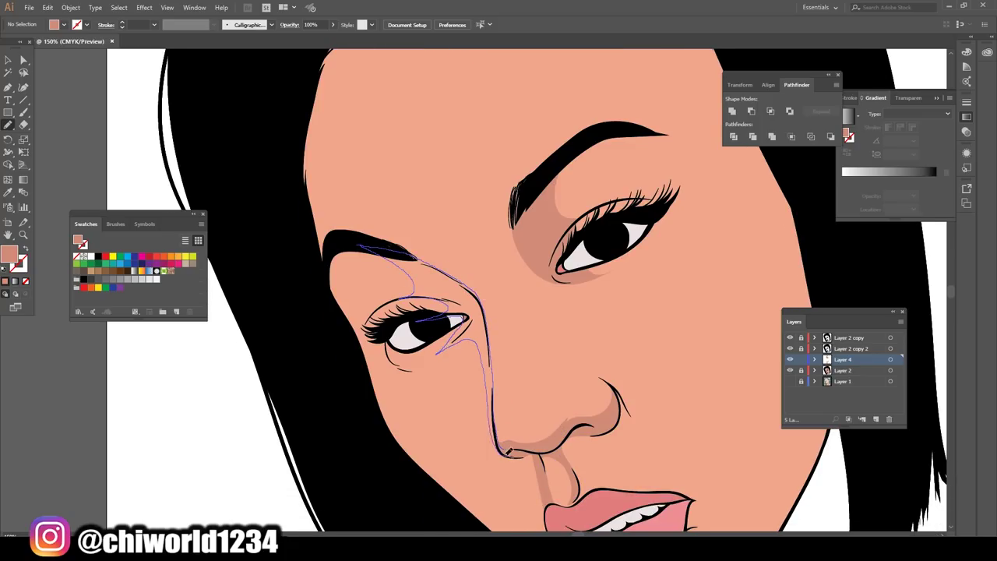
{"action": "left_click_drag", "start_coordinate": [506, 450], "coordinate": [506, 451]}
{"action": "scroll", "coordinate": [506, 450], "scroll_direction": "down", "scroll_amount": 5}
{"action": "scroll", "coordinate": [565, 455], "scroll_direction": "up", "scroll_amount": 5}
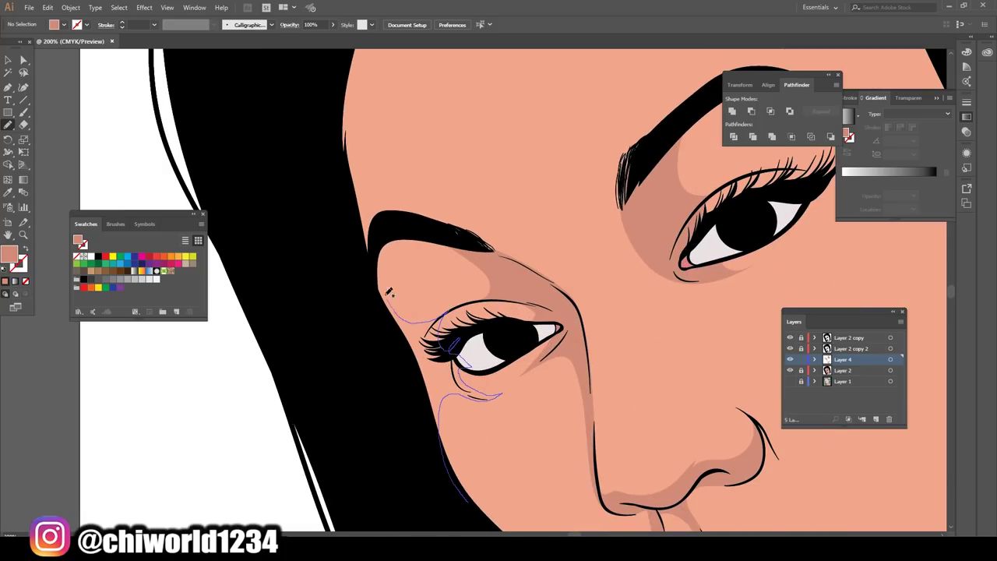
{"action": "left_click_drag", "start_coordinate": [389, 293], "coordinate": [389, 292]}
{"action": "scroll", "coordinate": [565, 463], "scroll_direction": "down", "scroll_amount": 2}
{"action": "left_click_drag", "start_coordinate": [349, 201], "coordinate": [349, 201]}
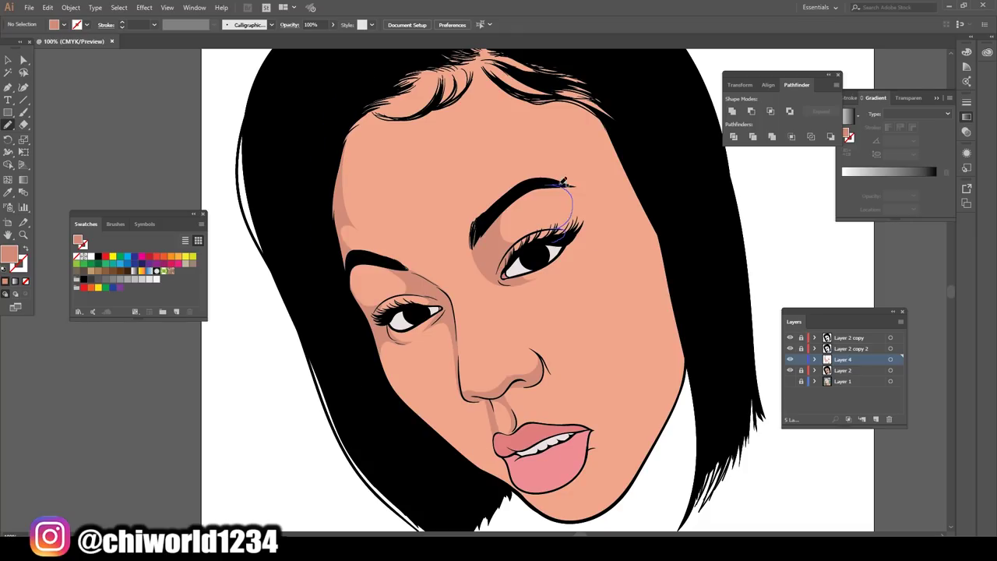
{"action": "left_click_drag", "start_coordinate": [564, 182], "coordinate": [564, 182]}
{"action": "scroll", "coordinate": [577, 257], "scroll_direction": "down", "scroll_amount": 3}
{"action": "scroll", "coordinate": [586, 278], "scroll_direction": "up", "scroll_amount": 3}
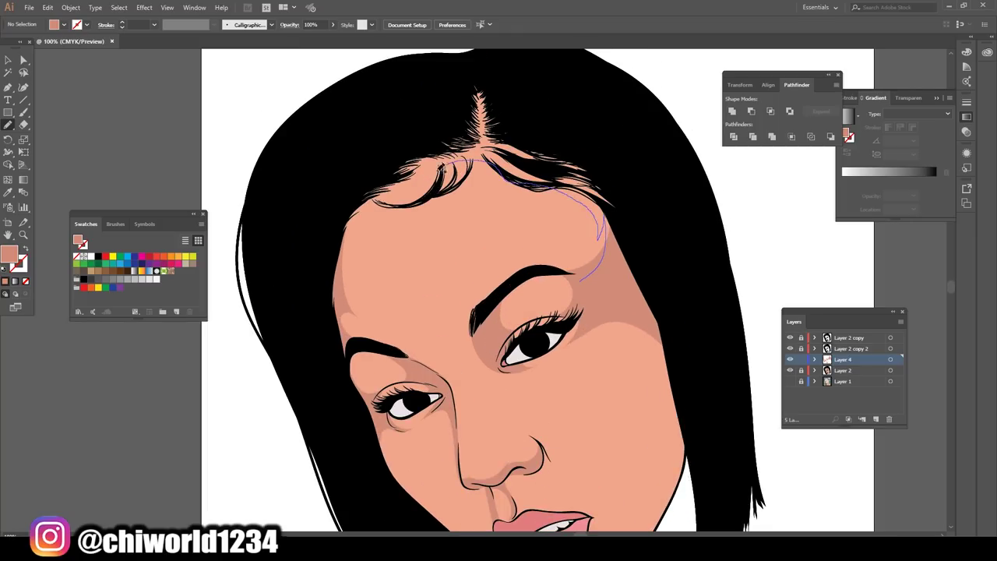
{"action": "left_click_drag", "start_coordinate": [442, 168], "coordinate": [442, 168]}
{"action": "scroll", "coordinate": [634, 501], "scroll_direction": "down", "scroll_amount": 3}
{"action": "scroll", "coordinate": [648, 452], "scroll_direction": "up", "scroll_amount": 5}
Step: Shade the chin below the lips and add a shadow on the nose
{"action": "left_click_drag", "start_coordinate": [678, 475], "coordinate": [682, 270]}
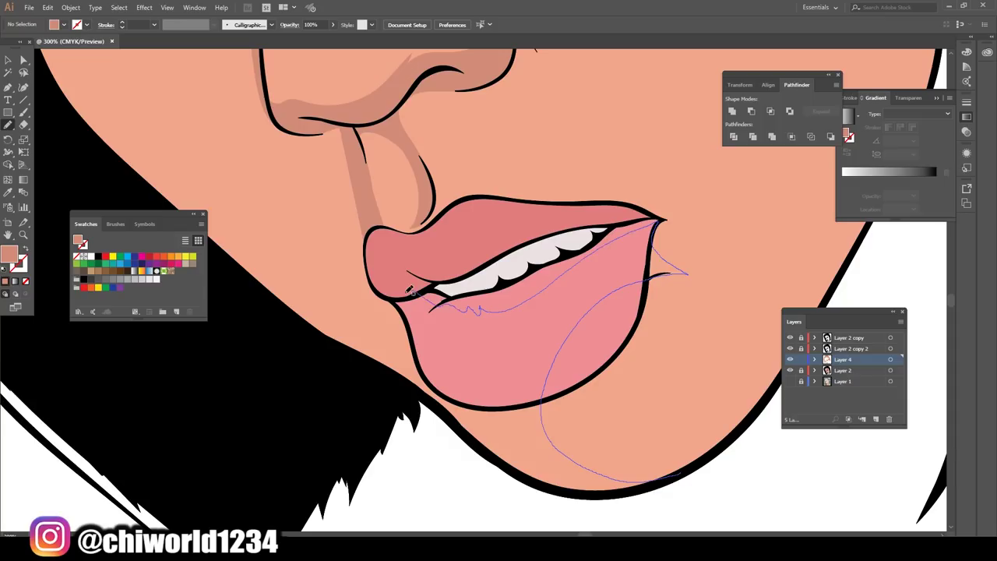
{"action": "mouse_move", "coordinate": [411, 290]}
{"action": "left_mouse_down"}
{"action": "mouse_move", "coordinate": [397, 309]}
{"action": "mouse_move", "coordinate": [348, 291]}
{"action": "left_mouse_up"}
{"action": "scroll", "coordinate": [478, 439], "scroll_direction": "down", "scroll_amount": 3}
{"action": "scroll", "coordinate": [338, 436], "scroll_direction": "up", "scroll_amount": 2}
{"action": "scroll", "coordinate": [383, 396], "scroll_direction": "down", "scroll_amount": 3}
{"action": "scroll", "coordinate": [652, 311], "scroll_direction": "up", "scroll_amount": 4}
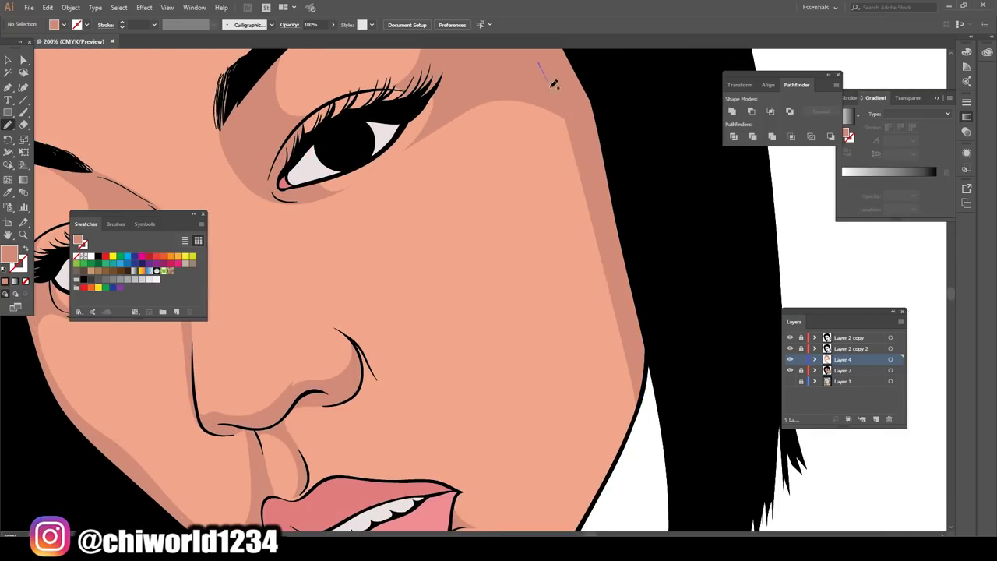
{"action": "scroll", "coordinate": [533, 231], "scroll_direction": "down", "scroll_amount": 2}
{"action": "scroll", "coordinate": [613, 491], "scroll_direction": "down", "scroll_amount": 1}
{"action": "scroll", "coordinate": [613, 351], "scroll_direction": "up", "scroll_amount": 5}
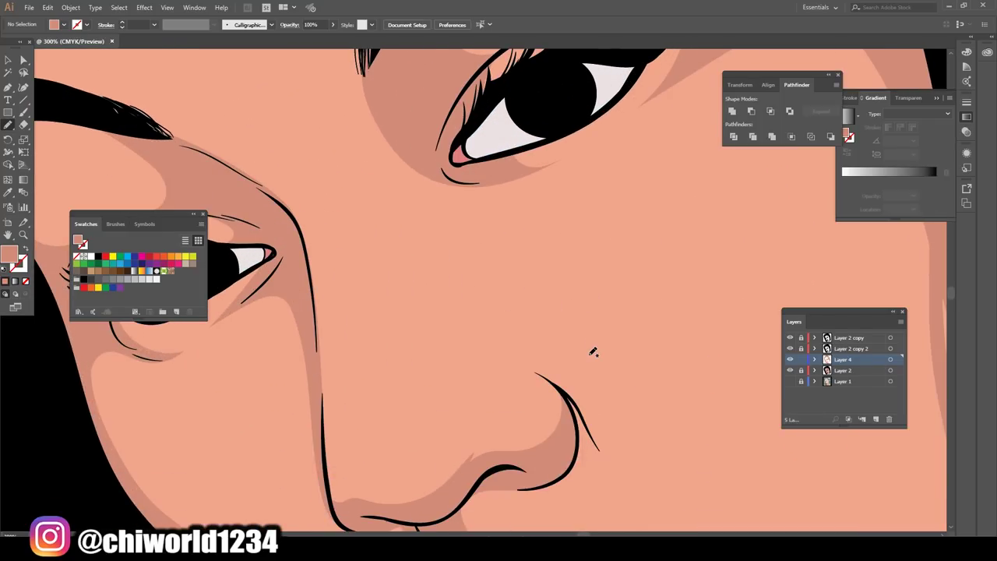
{"action": "left_click_drag", "start_coordinate": [620, 469], "coordinate": [620, 468]}
{"action": "scroll", "coordinate": [621, 468], "scroll_direction": "down", "scroll_amount": 3}
{"action": "scroll", "coordinate": [499, 312], "scroll_direction": "up", "scroll_amount": 2}
Step: Shift the shading shapes' cyan level in Adjust Colors, then move Layer 6 below Layer 4
{"action": "key", "text": "v"}
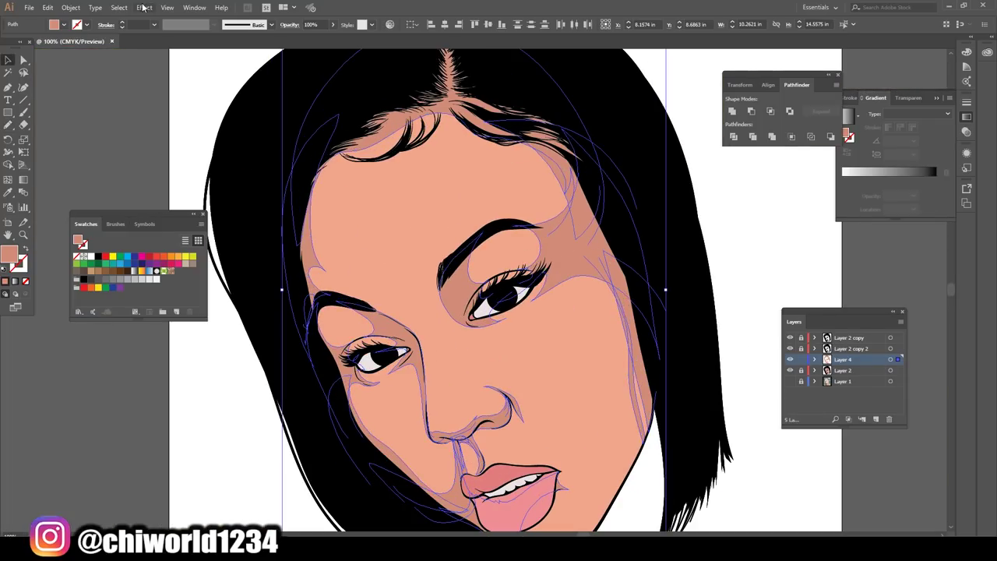
{"action": "left_click", "coordinate": [48, 7]}
{"action": "mouse_move", "coordinate": [95, 63]}
{"action": "left_mouse_down"}
{"action": "mouse_move", "coordinate": [105, 64]}
{"action": "mouse_move", "coordinate": [97, 62]}
{"action": "mouse_move", "coordinate": [102, 94]}
{"action": "left_mouse_up"}
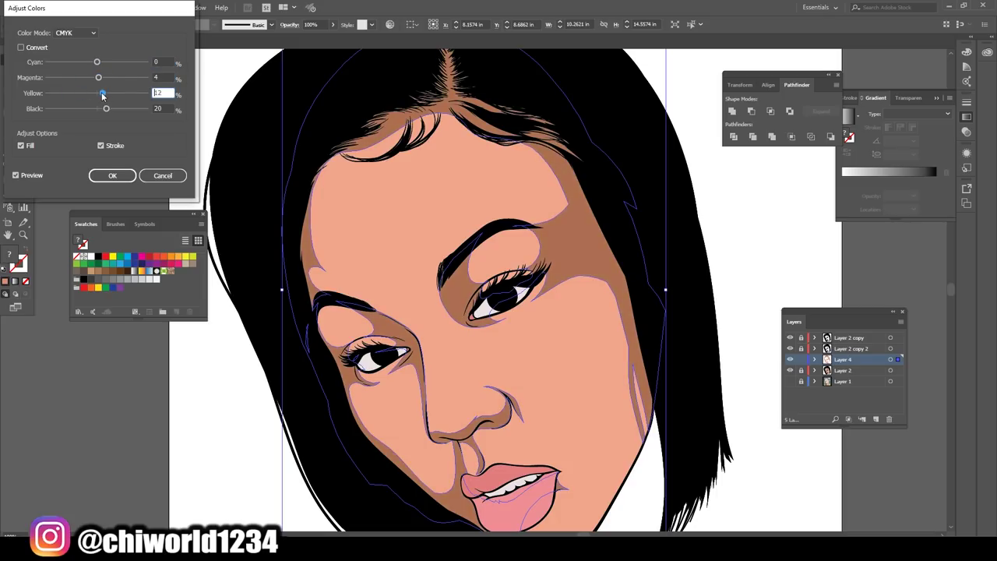
{"action": "left_click", "coordinate": [113, 175]}
{"action": "left_click", "coordinate": [683, 289]}
{"action": "scroll", "coordinate": [683, 289], "scroll_direction": "down", "scroll_amount": 2}
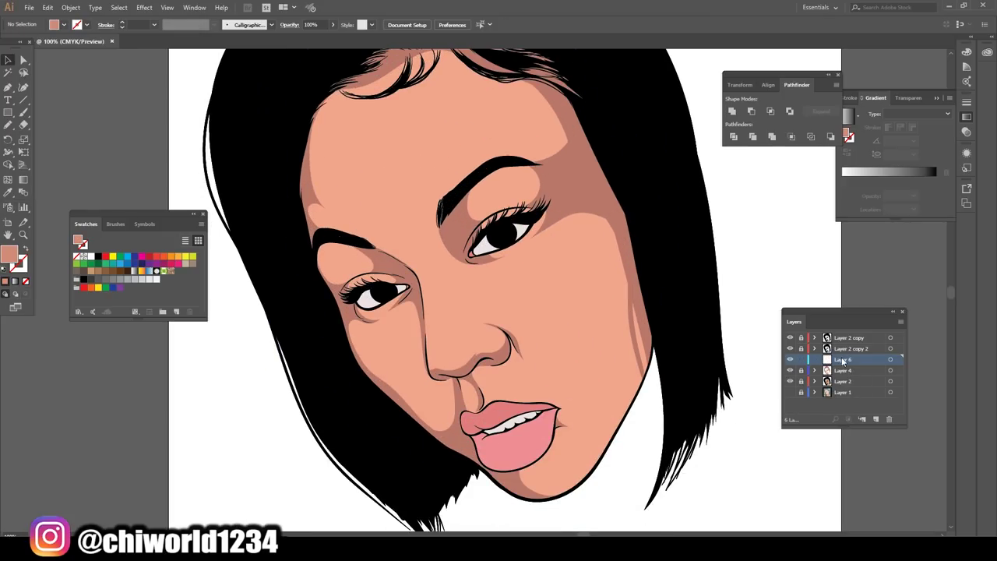
{"action": "left_click_drag", "start_coordinate": [843, 361], "coordinate": [843, 372]}
{"action": "scroll", "coordinate": [430, 330], "scroll_direction": "up", "scroll_amount": 1}
Step: Pick a new shading fill colour and draw a shadow shape along the chin
{"action": "scroll", "coordinate": [429, 329], "scroll_direction": "up", "scroll_amount": 1}
{"action": "double_click", "coordinate": [8, 254]}
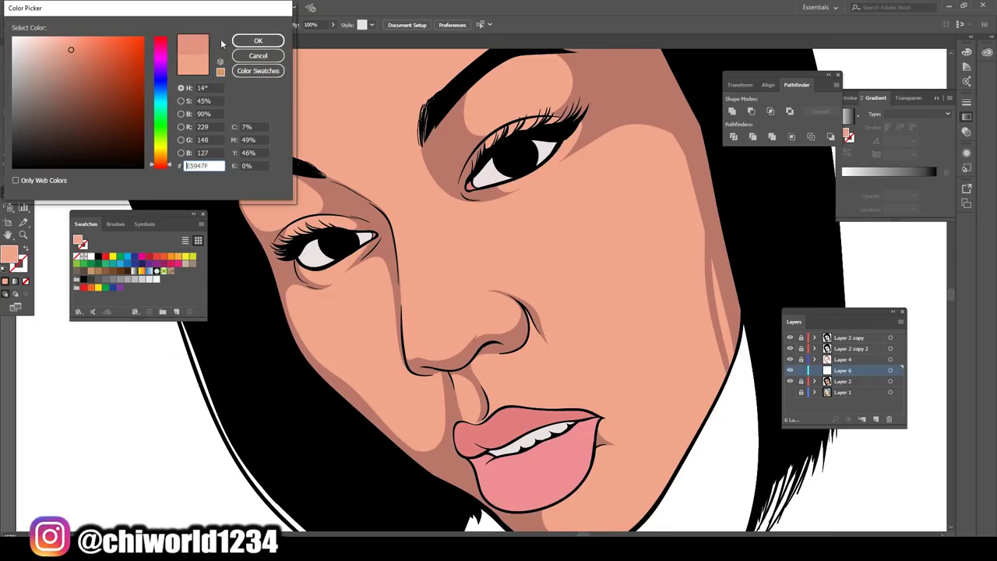
{"action": "left_click", "coordinate": [258, 40]}
{"action": "left_click_drag", "start_coordinate": [330, 395], "coordinate": [451, 409]}
{"action": "left_click_drag", "start_coordinate": [359, 361], "coordinate": [335, 390]}
{"action": "key", "text": "ctrl+plus"}
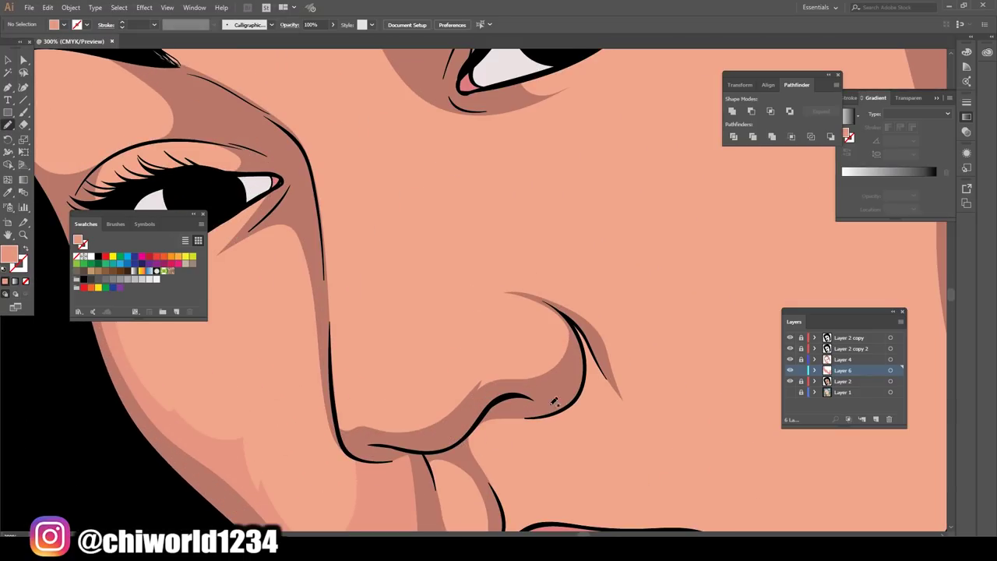
Step: Shade the underside and side of the nose, and add a shadow along the brow
{"action": "left_click_drag", "start_coordinate": [399, 402], "coordinate": [332, 365]}
{"action": "left_click_drag", "start_coordinate": [474, 289], "coordinate": [474, 281]}
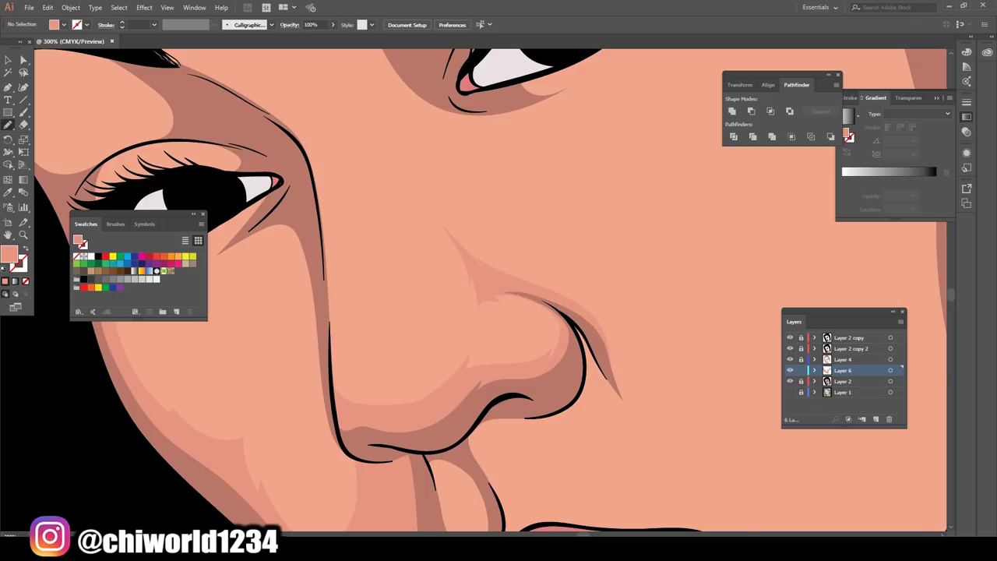
{"action": "key", "text": "ctrl+minus"}
{"action": "key", "text": "ctrl+minus"}
{"action": "left_click_drag", "start_coordinate": [502, 187], "coordinate": [499, 175]}
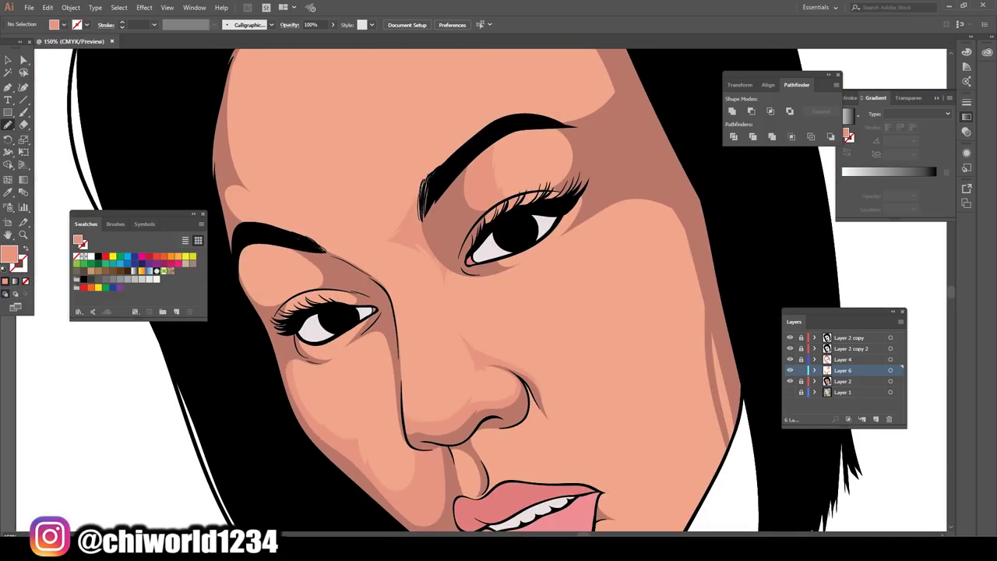
{"action": "scroll", "coordinate": [370, 294], "scroll_direction": "left", "scroll_amount": 2}
{"action": "scroll", "coordinate": [308, 298], "scroll_direction": "up", "scroll_amount": 3}
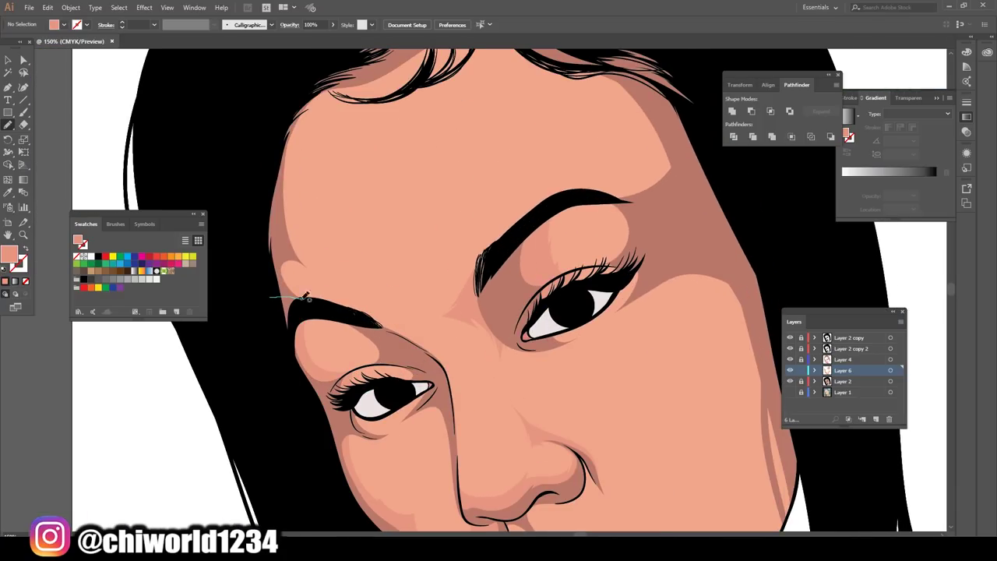
{"action": "scroll", "coordinate": [394, 403], "scroll_direction": "down", "scroll_amount": 6, "text": "alt"}
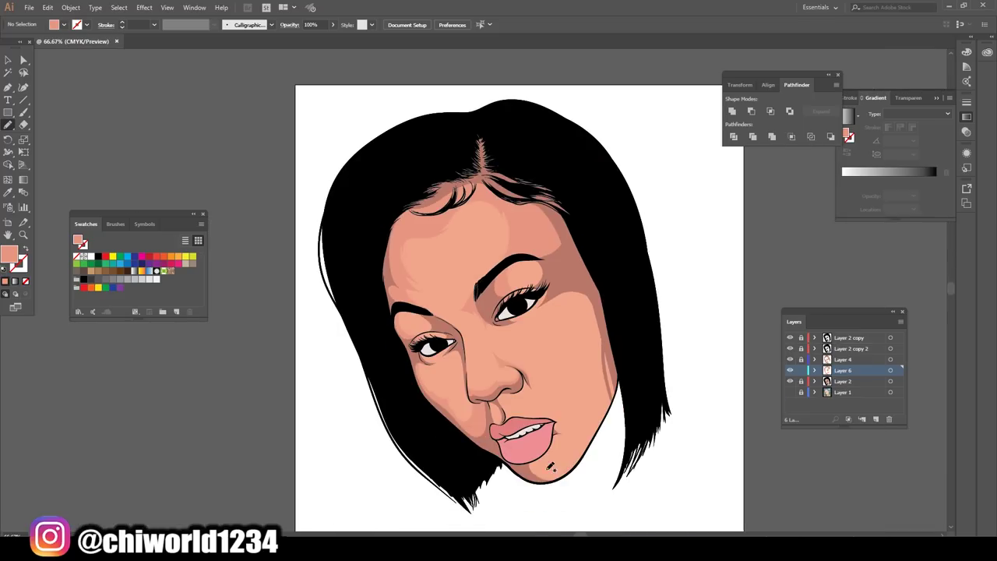
{"action": "scroll", "coordinate": [395, 406], "scroll_direction": "up", "scroll_amount": 6, "text": "alt"}
{"action": "scroll", "coordinate": [366, 381], "scroll_direction": "down", "scroll_amount": 1, "text": "alt"}
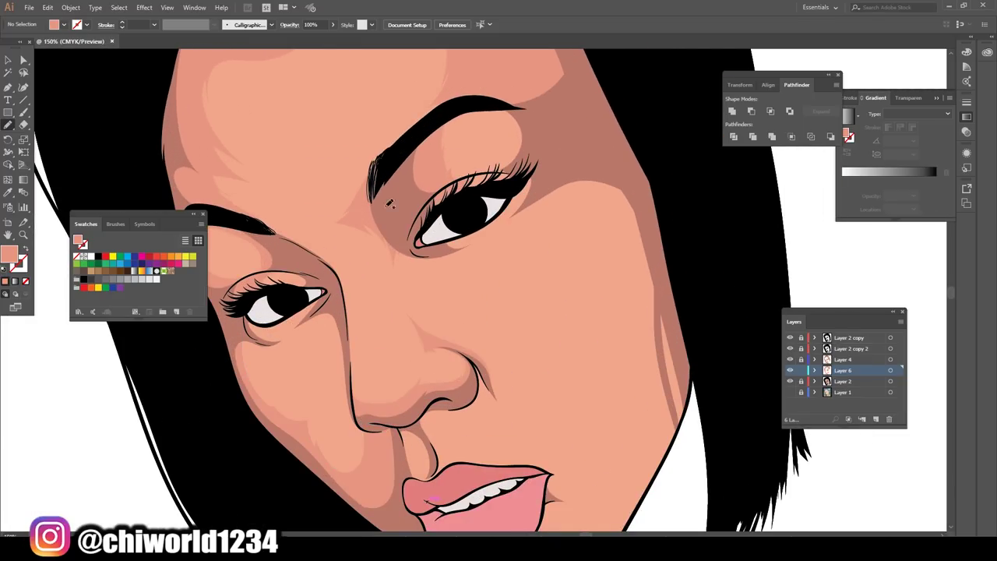
Step: Draw a shading shape beside the nose and a highlight shape around the cheek
{"action": "left_click_drag", "start_coordinate": [501, 202], "coordinate": [507, 226]}
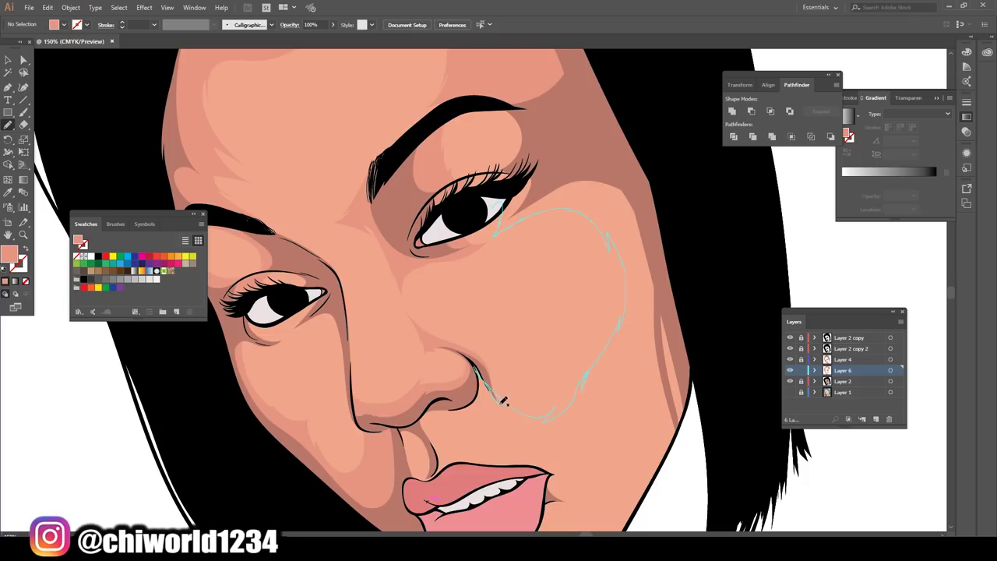
{"action": "left_click_drag", "start_coordinate": [503, 400], "coordinate": [499, 396]}
{"action": "scroll", "coordinate": [436, 312], "scroll_direction": "down", "scroll_amount": 3}
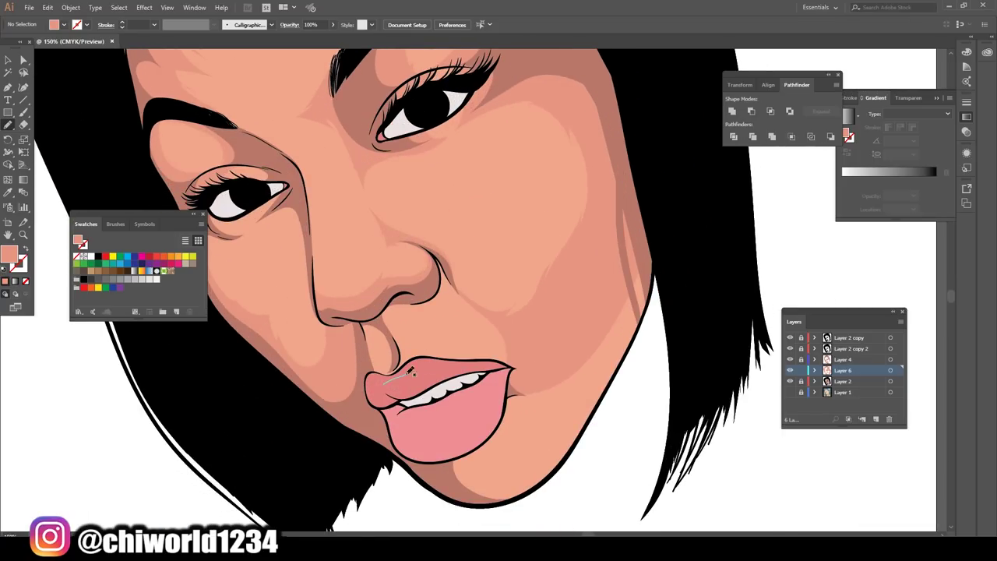
{"action": "left_click_drag", "start_coordinate": [363, 311], "coordinate": [363, 312]}
{"action": "scroll", "coordinate": [460, 450], "scroll_direction": "down", "scroll_amount": 2}
Step: Add shading below the lower lip, along the jaw and chin, and from lips across cheek
{"action": "left_click_drag", "start_coordinate": [517, 398], "coordinate": [486, 405]}
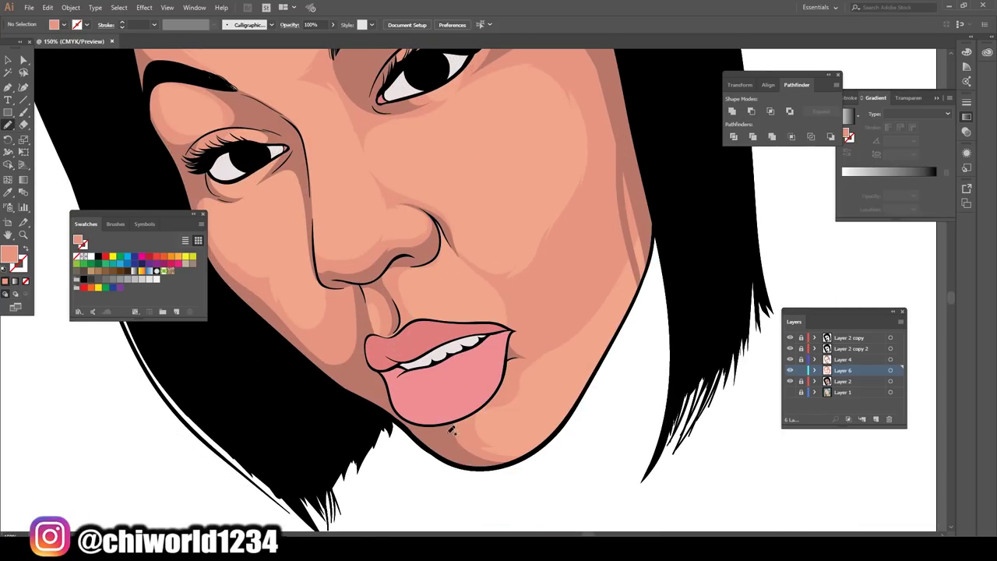
{"action": "left_click_drag", "start_coordinate": [597, 377], "coordinate": [405, 443]}
{"action": "left_click_drag", "start_coordinate": [569, 322], "coordinate": [568, 322]}
{"action": "key", "text": "ctrl+0"}
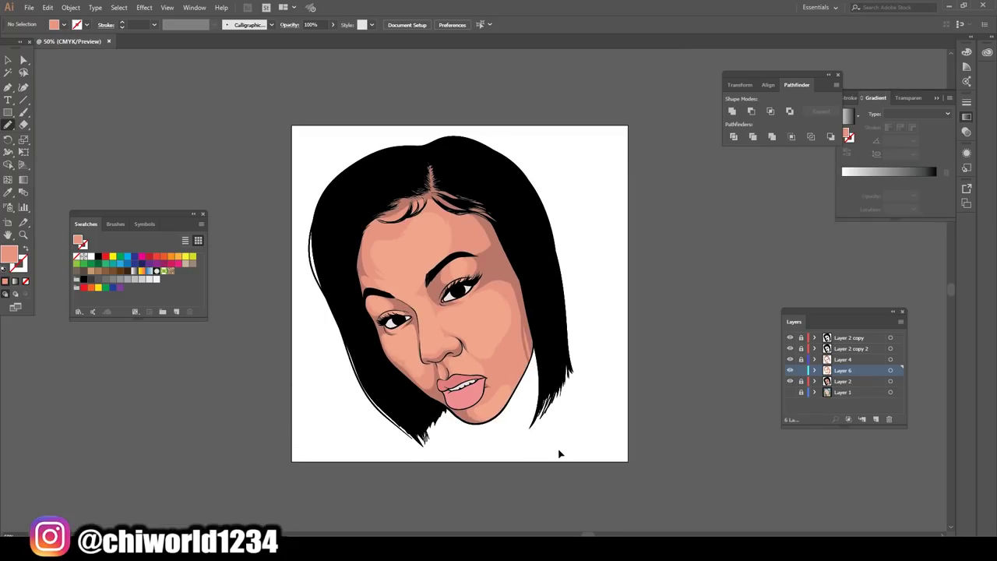
{"action": "scroll", "coordinate": [559, 452], "scroll_direction": "up", "scroll_amount": 3}
{"action": "scroll", "coordinate": [569, 465], "scroll_direction": "down", "scroll_amount": 3}
{"action": "left_click_drag", "start_coordinate": [520, 357], "coordinate": [600, 357]}
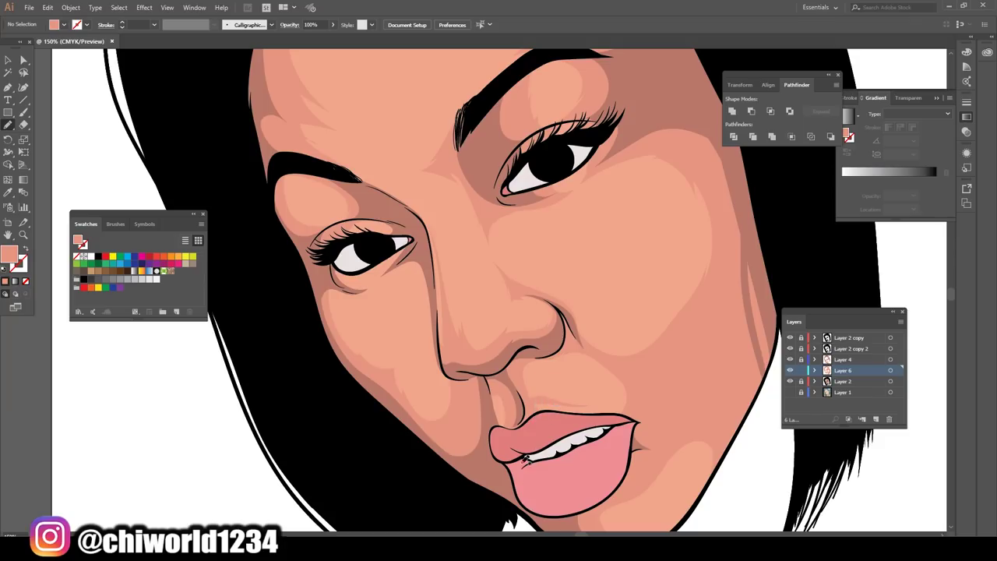
{"action": "left_click_drag", "start_coordinate": [527, 460], "coordinate": [513, 421]}
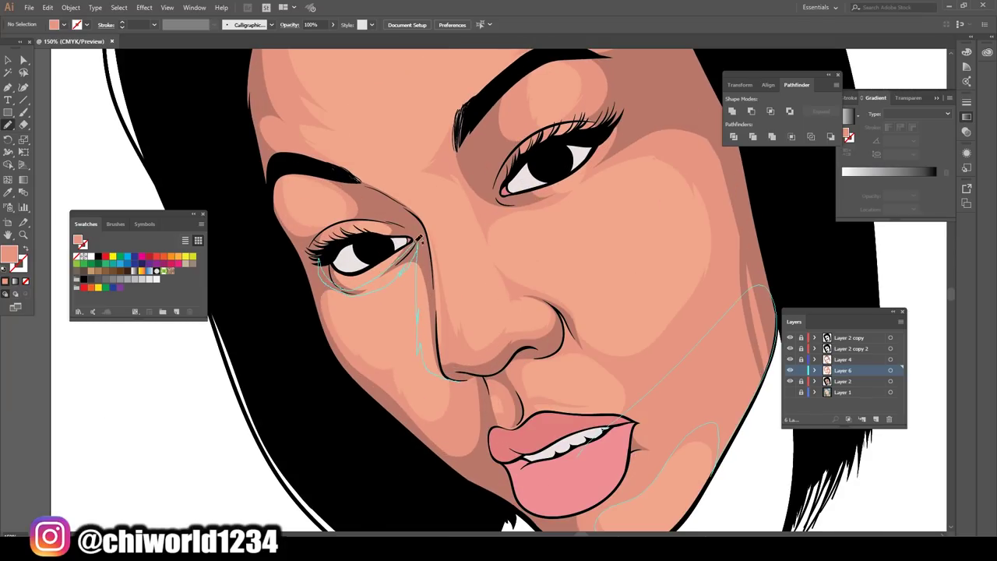
{"action": "key", "text": "ctrl+0"}
Step: Move Layer 7 below Layer 6, pick a new shading fill, and shade the cheek
{"action": "left_click_drag", "start_coordinate": [852, 378], "coordinate": [852, 381]}
{"action": "key", "text": "ctrl+plus"}
{"action": "key", "text": "ctrl+plus"}
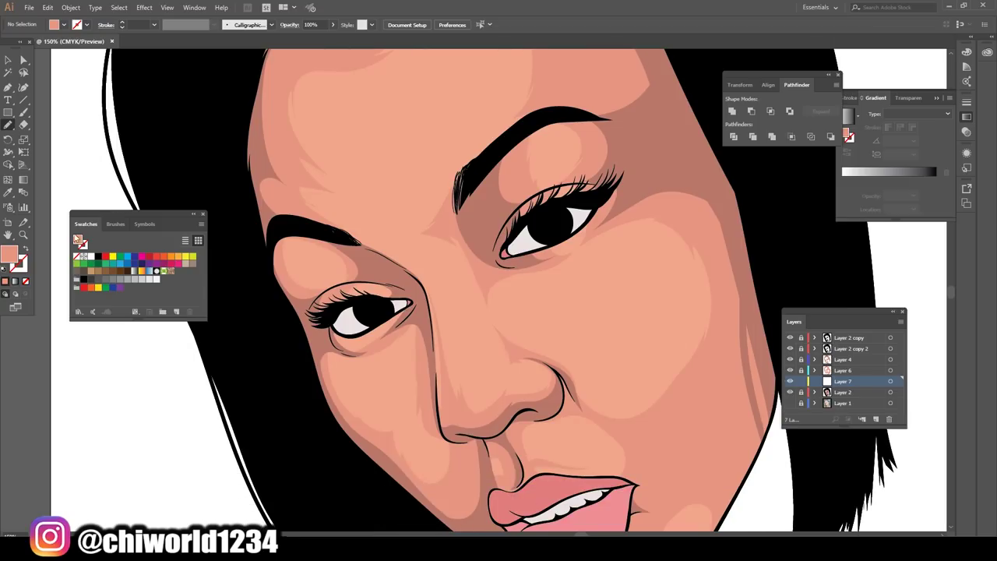
{"action": "double_click", "coordinate": [9, 254]}
{"action": "left_click_drag", "start_coordinate": [75, 48], "coordinate": [69, 45]}
{"action": "key", "text": "Return"}
{"action": "left_click_drag", "start_coordinate": [535, 353], "coordinate": [534, 355]}
Step: Draw shading shapes along the nose and on the forehead
{"action": "key", "text": "ctrl+plus"}
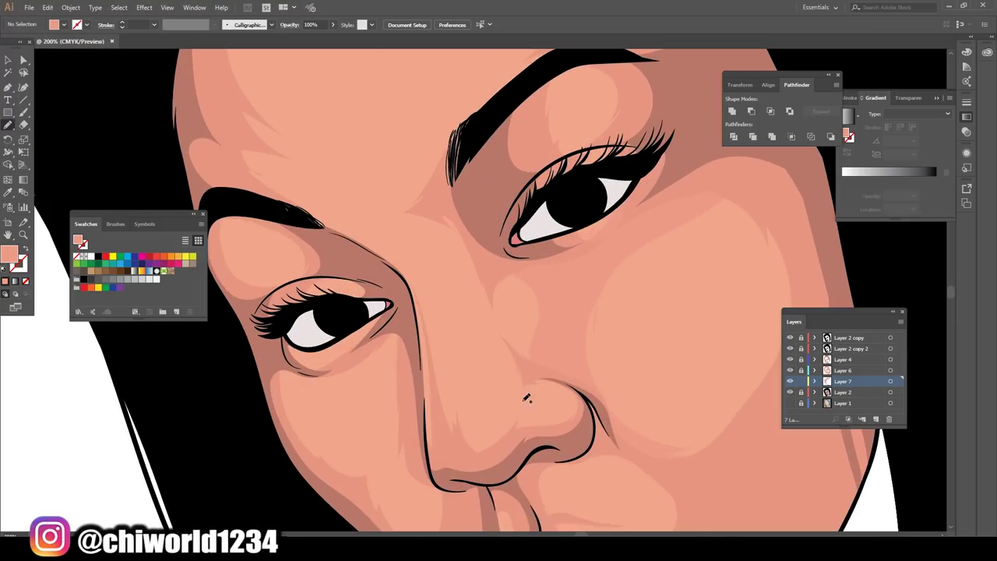
{"action": "key", "text": "ctrl+0"}
{"action": "left_click_drag", "start_coordinate": [449, 257], "coordinate": [497, 183]}
{"action": "key", "text": "ctrl+plus"}
{"action": "key", "text": "ctrl+plus"}
{"action": "scroll", "coordinate": [481, 254], "scroll_direction": "up", "scroll_amount": 3}
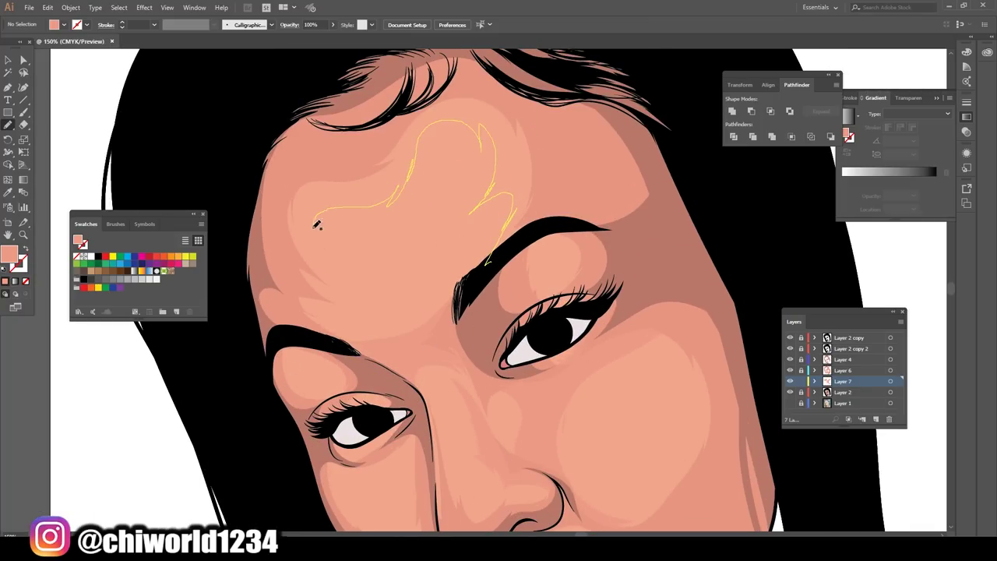
{"action": "left_click_drag", "start_coordinate": [267, 239], "coordinate": [266, 244]}
{"action": "key", "text": "ctrl+0"}
{"action": "key", "text": "ctrl+plus"}
{"action": "key", "text": "ctrl+plus"}
Step: Draw shading shapes under the left eye and along the nose
{"action": "left_click_drag", "start_coordinate": [369, 328], "coordinate": [396, 304]}
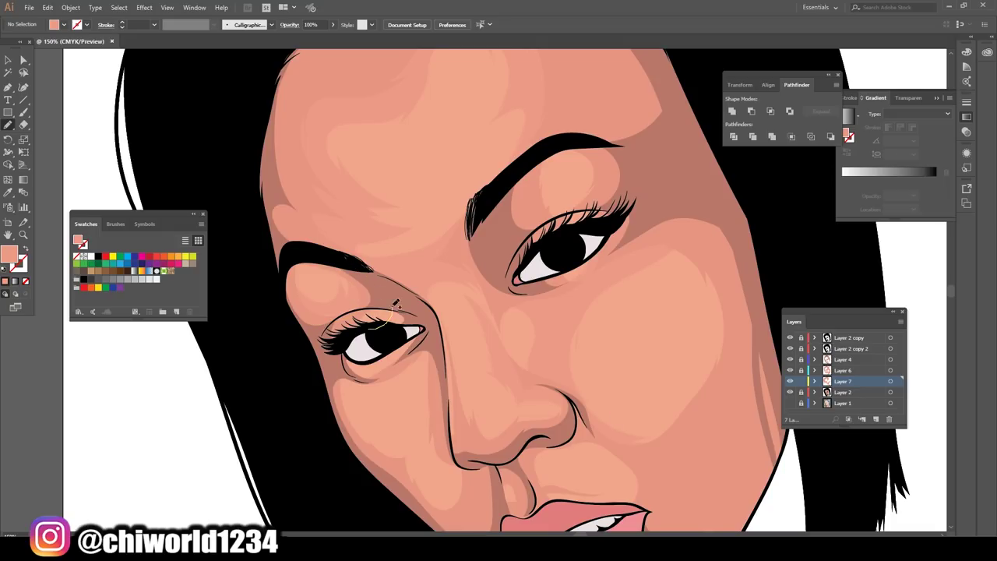
{"action": "left_click_drag", "start_coordinate": [352, 345], "coordinate": [352, 347]}
{"action": "key", "text": "ctrl+0"}
{"action": "key", "text": "ctrl+plus"}
{"action": "key", "text": "ctrl+plus"}
{"action": "key", "text": "ctrl+plus"}
{"action": "left_click_drag", "start_coordinate": [653, 388], "coordinate": [570, 411]}
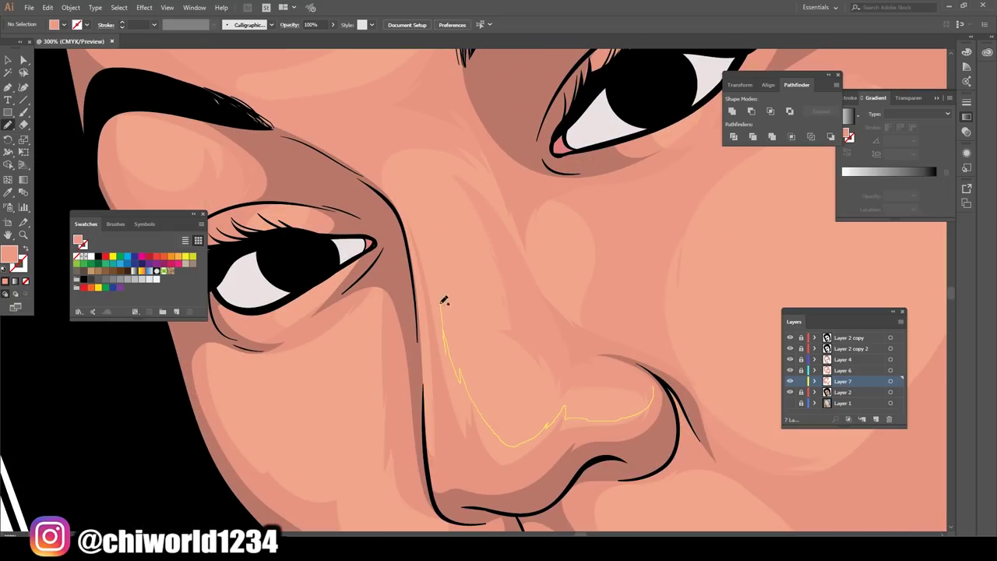
{"action": "left_click_drag", "start_coordinate": [442, 299], "coordinate": [442, 299]}
Step: Draw shading shapes on the chin and the upper lip
{"action": "key", "text": "ctrl+minus"}
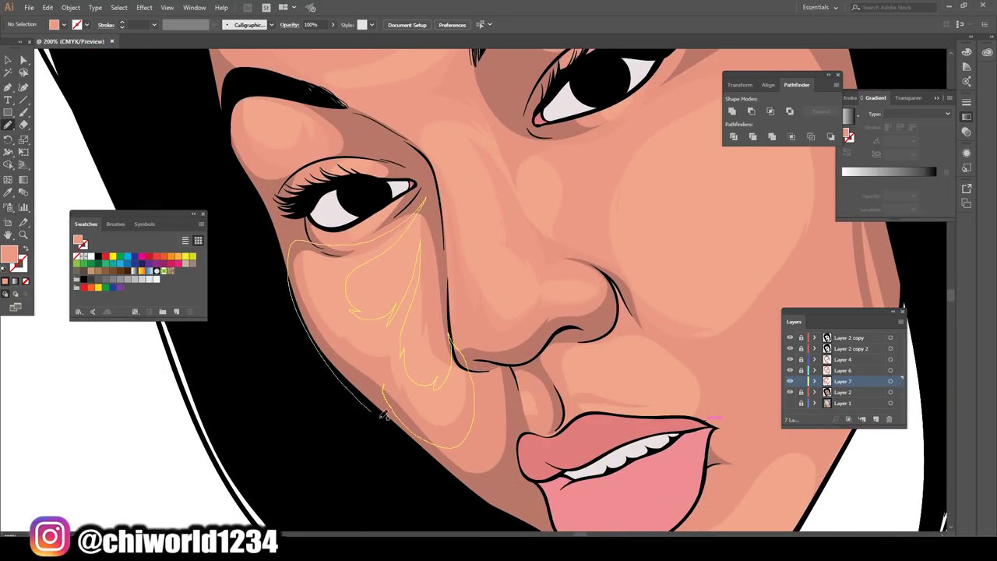
{"action": "left_click_drag", "start_coordinate": [384, 415], "coordinate": [189, 282]}
{"action": "left_click_drag", "start_coordinate": [573, 409], "coordinate": [491, 403]}
{"action": "key", "text": "ctrl+plus"}
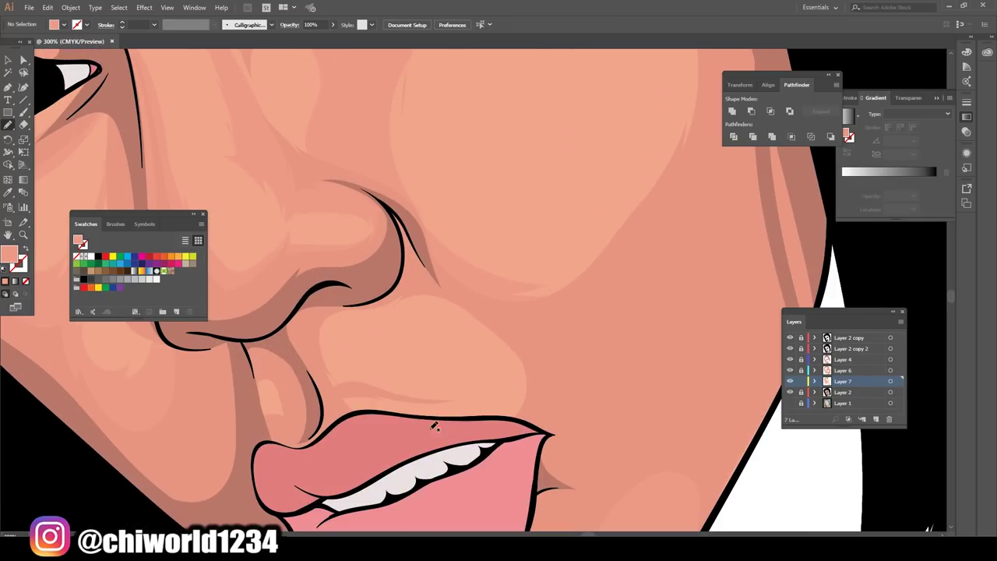
{"action": "left_click_drag", "start_coordinate": [354, 294], "coordinate": [355, 297]}
{"action": "key", "text": "ctrl+0"}
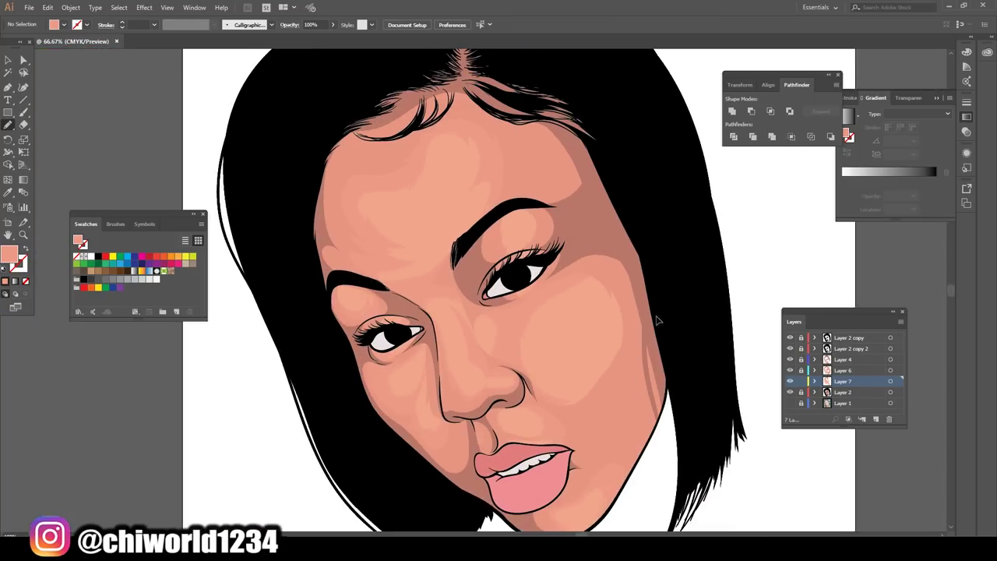
Step: Select the Layer 7 shading and retune it with Edit Colors colour adjustment
{"action": "key", "text": "v"}
{"action": "key", "text": "ctrl+a"}
{"action": "key", "text": "ctrl+plus"}
{"action": "key", "text": "ctrl+plus"}
{"action": "left_click", "coordinate": [71, 7]}
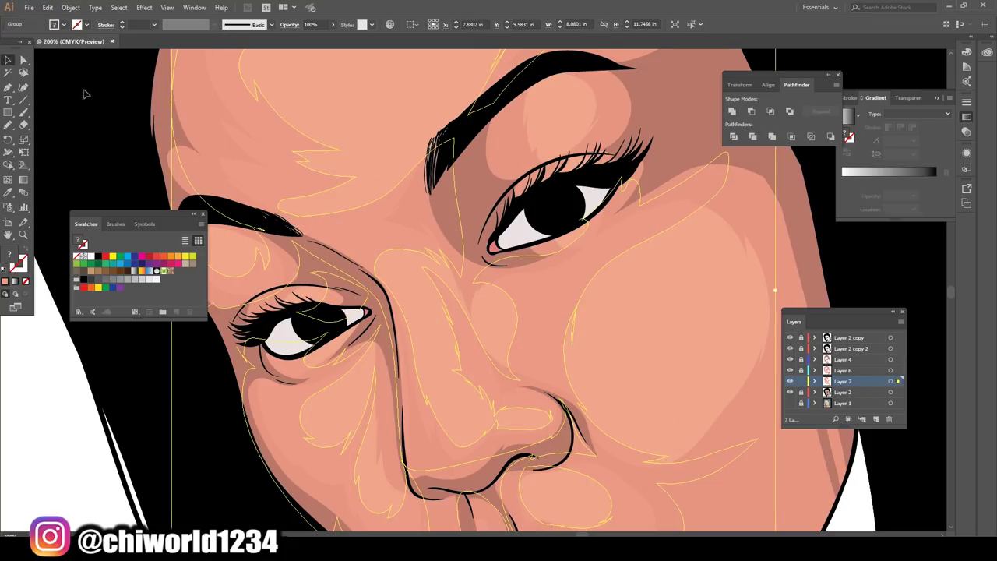
{"action": "left_click", "coordinate": [47, 7]}
{"action": "left_click", "coordinate": [264, 216]}
{"action": "key", "text": "Return"}
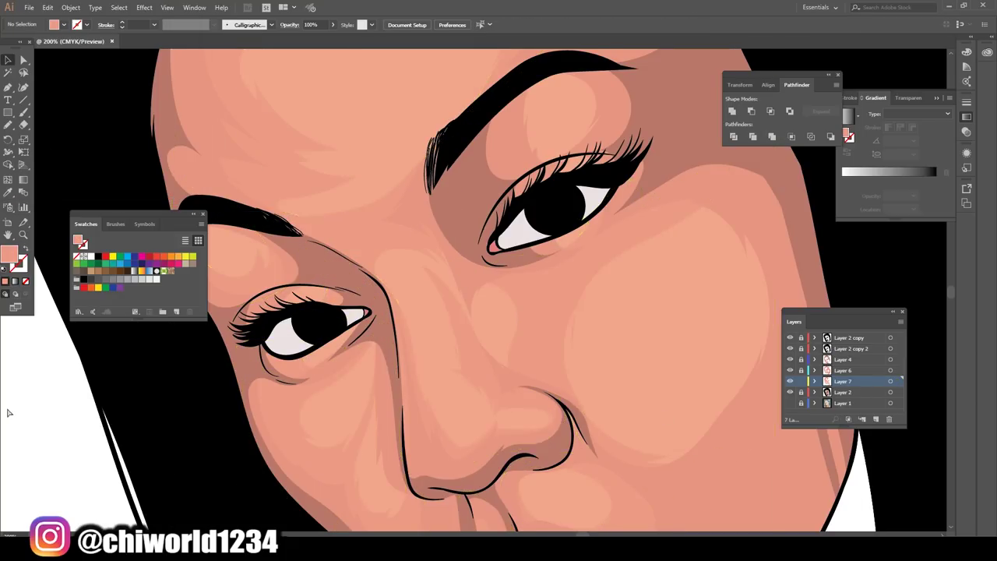
{"action": "key", "text": "ctrl+0"}
Step: Select the Layer 6 artwork and apply a colour adjustment to its shading
{"action": "left_click", "coordinate": [891, 370]}
{"action": "key", "text": "ctrl+plus"}
{"action": "key", "text": "ctrl+plus"}
{"action": "key", "text": "ctrl+plus"}
{"action": "left_click", "coordinate": [48, 7]}
{"action": "left_click", "coordinate": [256, 200]}
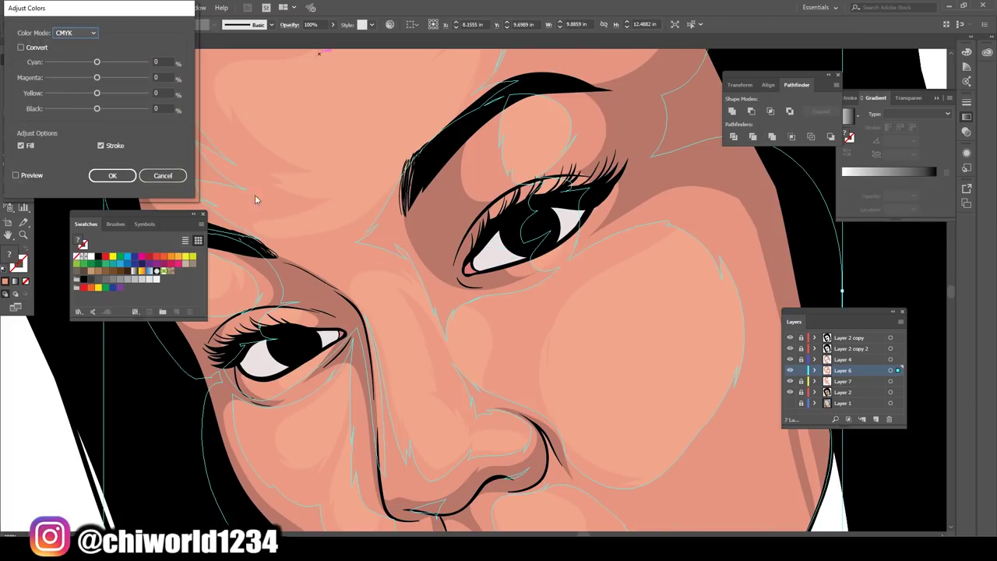
{"action": "key", "text": "Return"}
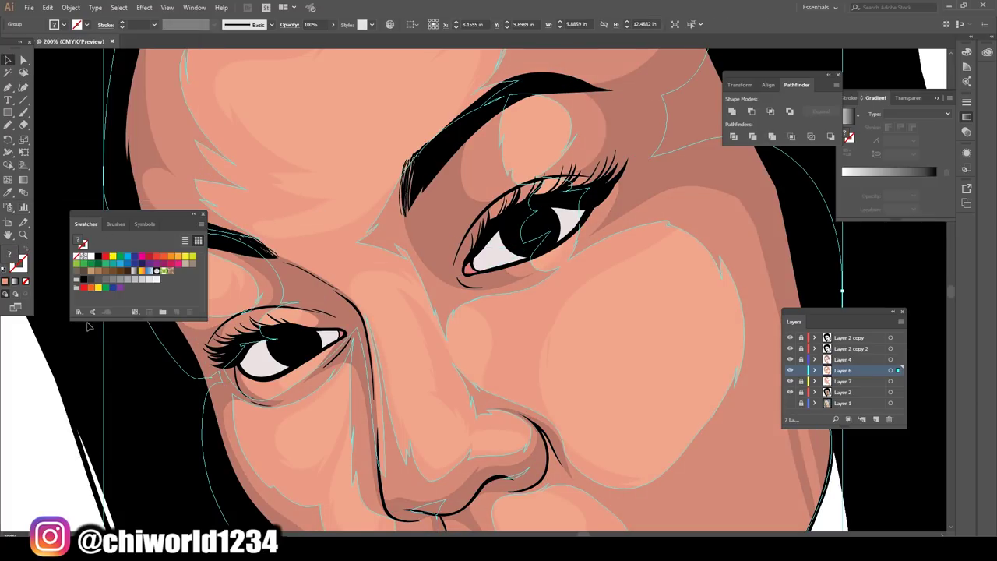
{"action": "key", "text": "ctrl+0"}
{"action": "left_click", "coordinate": [741, 207]}
Step: Select the Layer 4 artwork and apply Recolor Artwork to it
{"action": "left_click", "coordinate": [890, 359]}
{"action": "key", "text": "ctrl+plus"}
{"action": "key", "text": "ctrl+plus"}
{"action": "key", "text": "ctrl+plus"}
{"action": "left_click", "coordinate": [47, 7]}
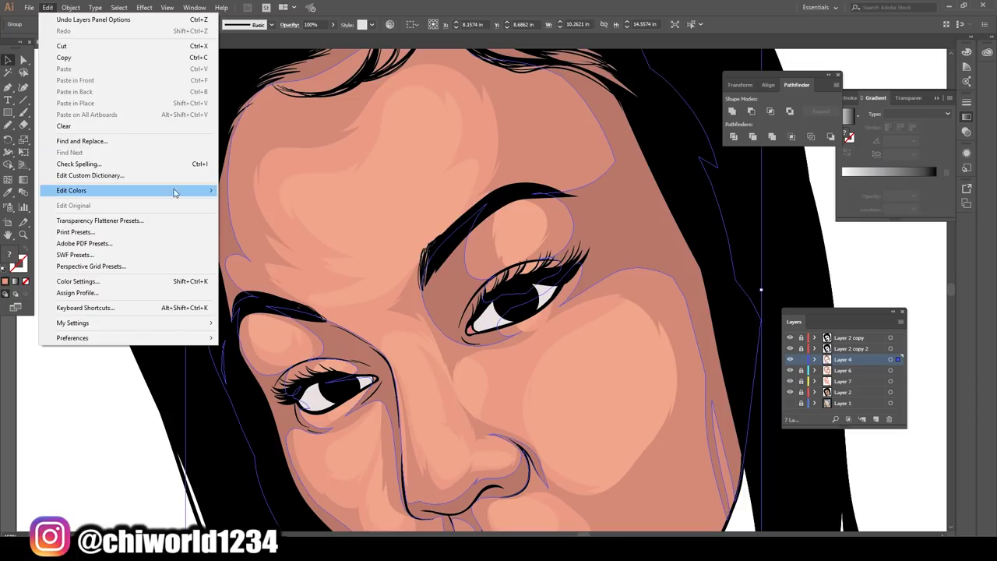
{"action": "left_click", "coordinate": [257, 311]}
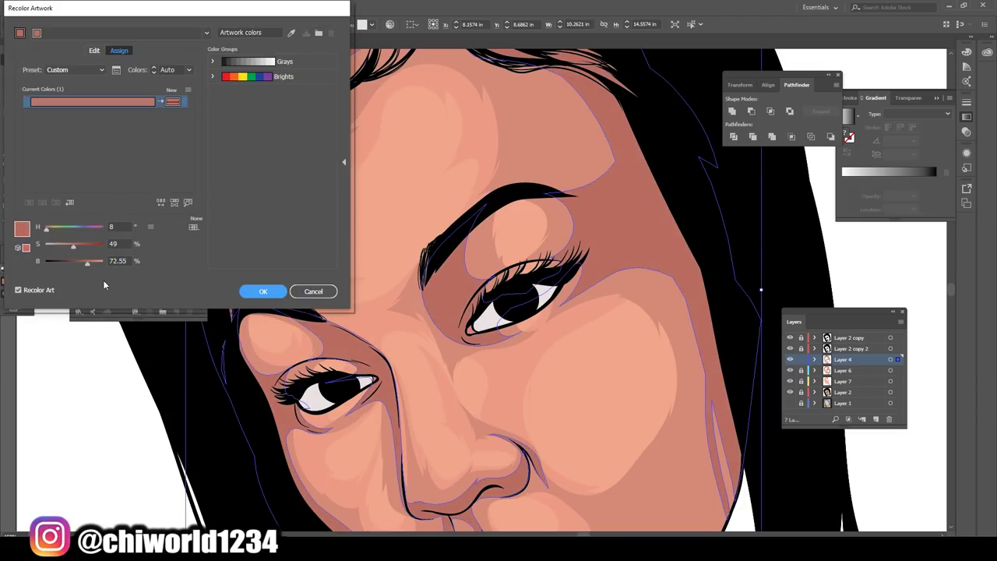
{"action": "key", "text": "Return"}
{"action": "key", "text": "ctrl+0"}
{"action": "left_click", "coordinate": [105, 385]}
Step: Reselect the Layer 4 artwork and slightly darken its skin tones with Adjust Colors
{"action": "left_click", "coordinate": [890, 359]}
{"action": "key", "text": "ctrl+plus"}
{"action": "key", "text": "ctrl+plus"}
{"action": "left_click", "coordinate": [48, 7]}
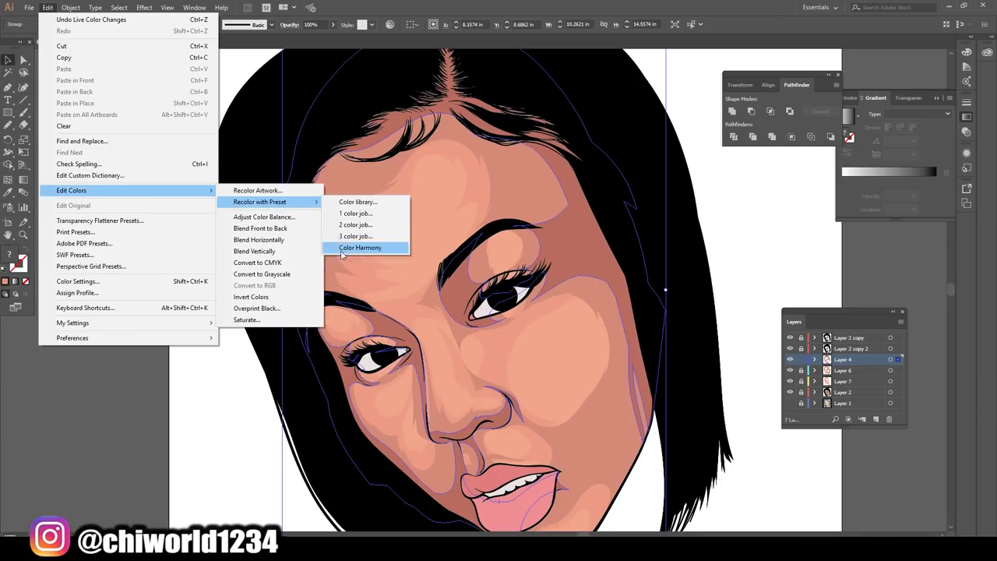
{"action": "left_click", "coordinate": [334, 250]}
{"action": "left_click_drag", "start_coordinate": [99, 109], "coordinate": [102, 99]}
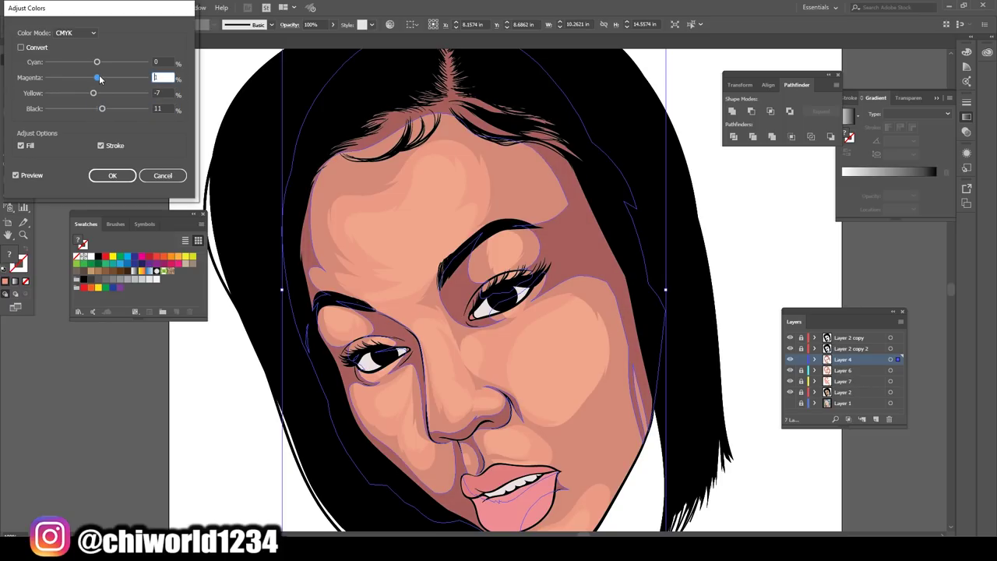
{"action": "key", "text": "Return"}
{"action": "key", "text": "ctrl+0"}
{"action": "key", "text": "ctrl+plus"}
{"action": "key", "text": "ctrl+plus"}
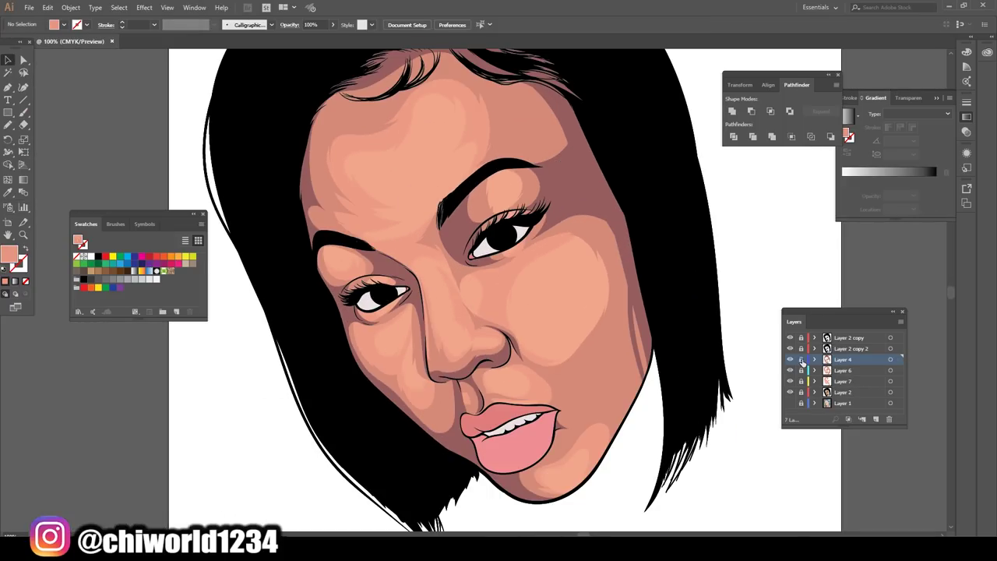
{"action": "key", "text": "ctrl+0"}
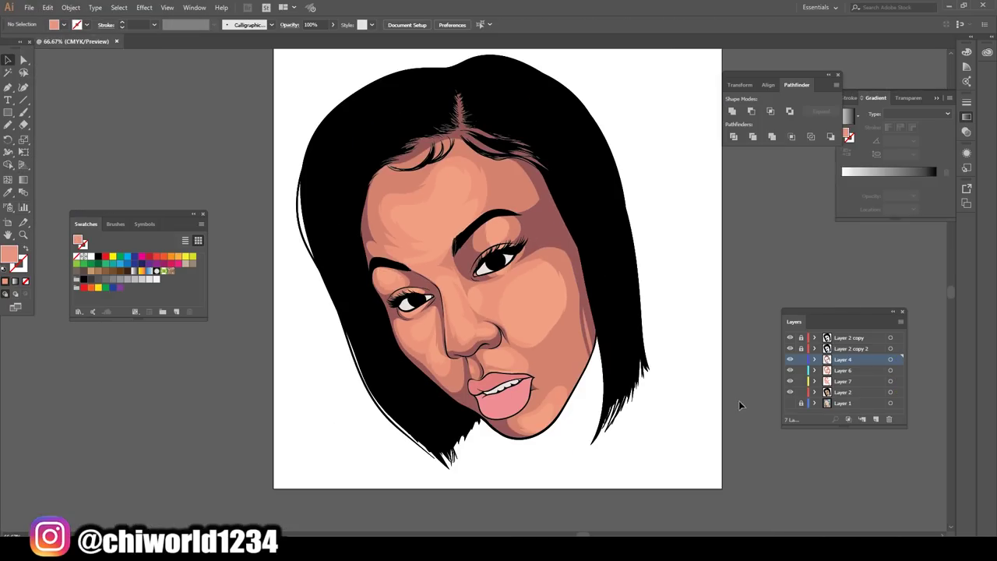
Step: Add Layer 8 above Layer 7 and choose a lighter peach fill colour
{"action": "left_click", "coordinate": [842, 392]}
{"action": "left_click", "coordinate": [876, 420]}
{"action": "key", "text": "ctrl+plus"}
{"action": "key", "text": "ctrl+plus"}
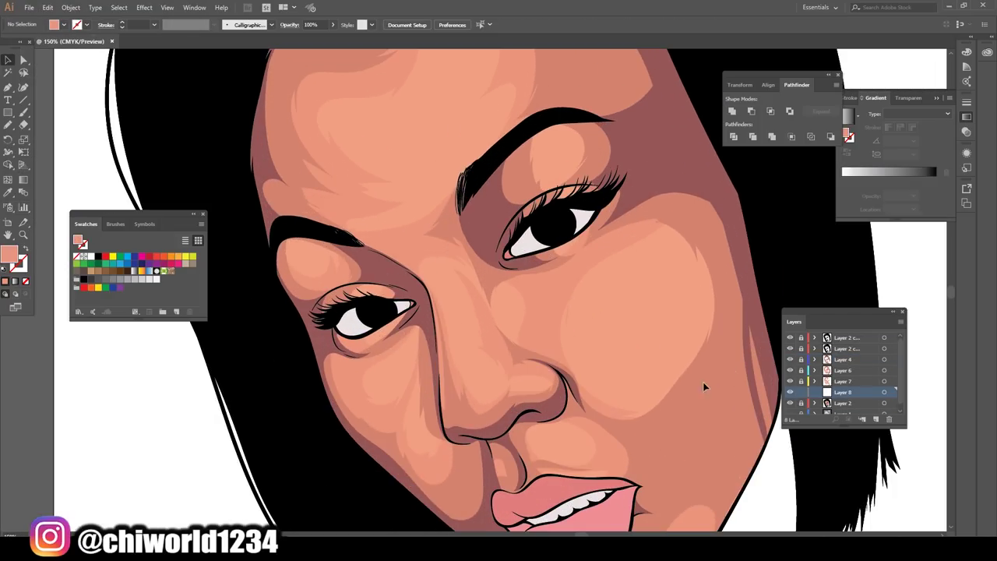
{"action": "left_click_drag", "start_coordinate": [843, 392], "coordinate": [843, 381]}
{"action": "left_click", "coordinate": [8, 192]}
{"action": "double_click", "coordinate": [9, 254]}
{"action": "key", "text": "Return"}
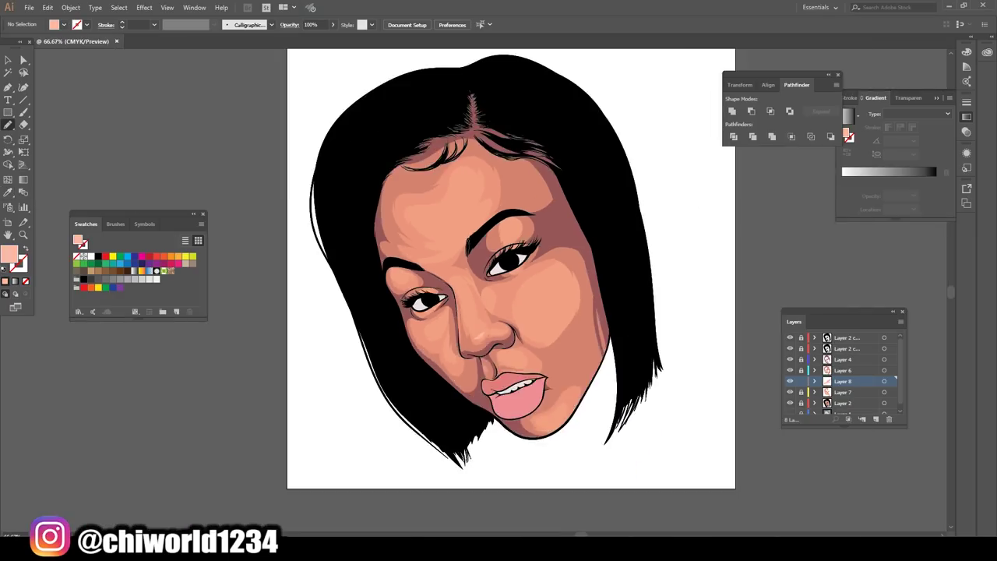
Step: Paint a light peach highlight shape on the cheek
{"action": "left_click_drag", "start_coordinate": [433, 276], "coordinate": [449, 304]}
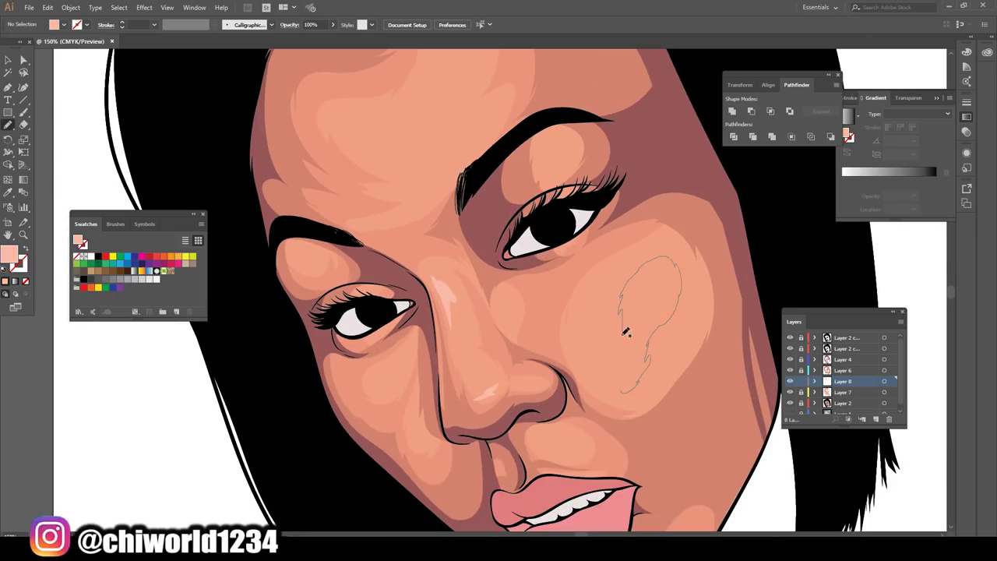
{"action": "left_click_drag", "start_coordinate": [626, 332], "coordinate": [624, 343]}
{"action": "key", "text": "ctrl+0"}
{"action": "key", "text": "ctrl+plus"}
{"action": "key", "text": "ctrl+0"}
{"action": "key", "text": "ctrl+1"}
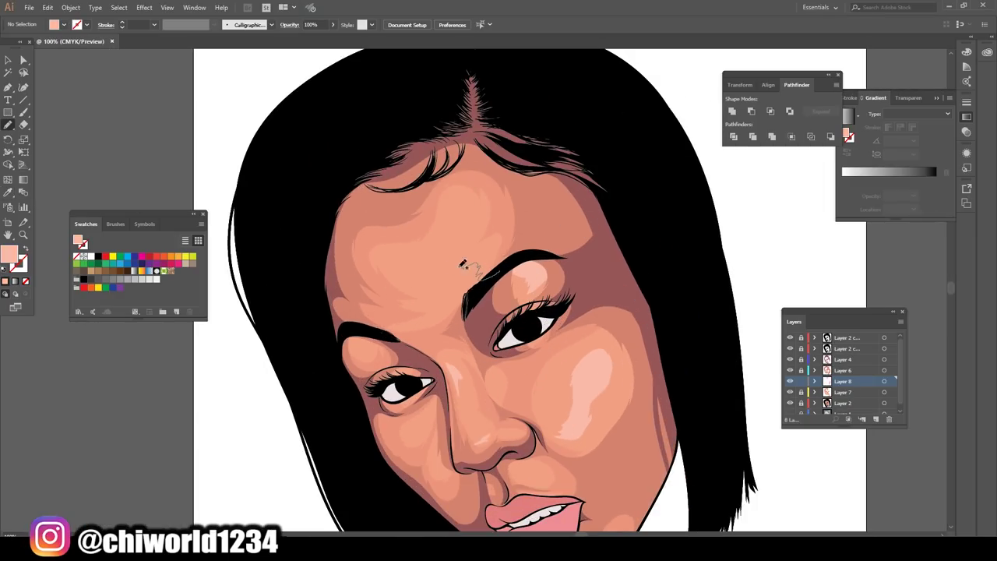
Step: Paint light highlight shapes on the forehead and chin
{"action": "left_click_drag", "start_coordinate": [462, 265], "coordinate": [464, 269]}
{"action": "scroll", "coordinate": [520, 361], "scroll_direction": "down", "scroll_amount": 5}
{"action": "key", "text": "ctrl+0"}
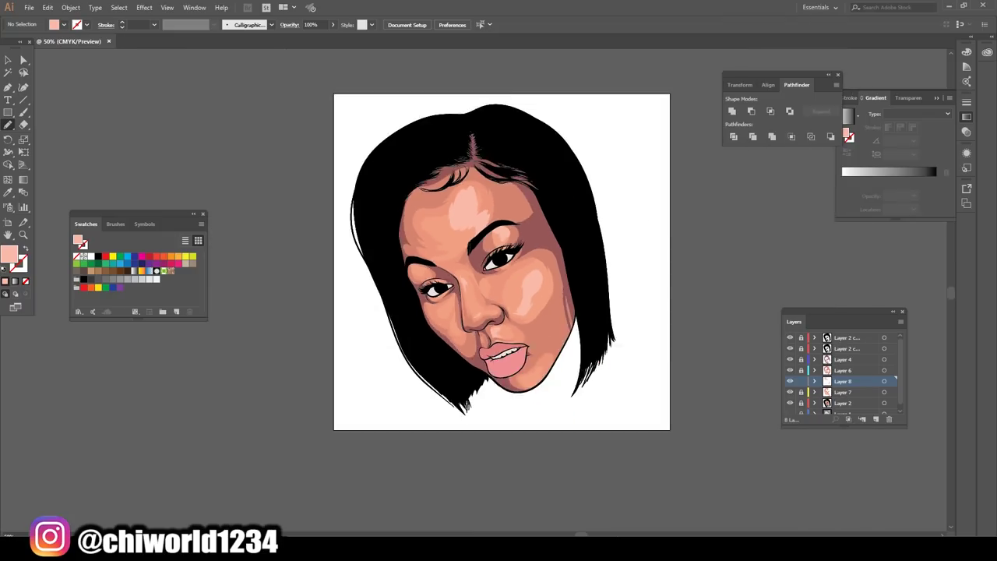
{"action": "key", "text": "ctrl+plus"}
{"action": "key", "text": "ctrl+plus"}
{"action": "key", "text": "ctrl+plus"}
{"action": "left_click_drag", "start_coordinate": [635, 441], "coordinate": [648, 450]}
{"action": "key", "text": "ctrl+0"}
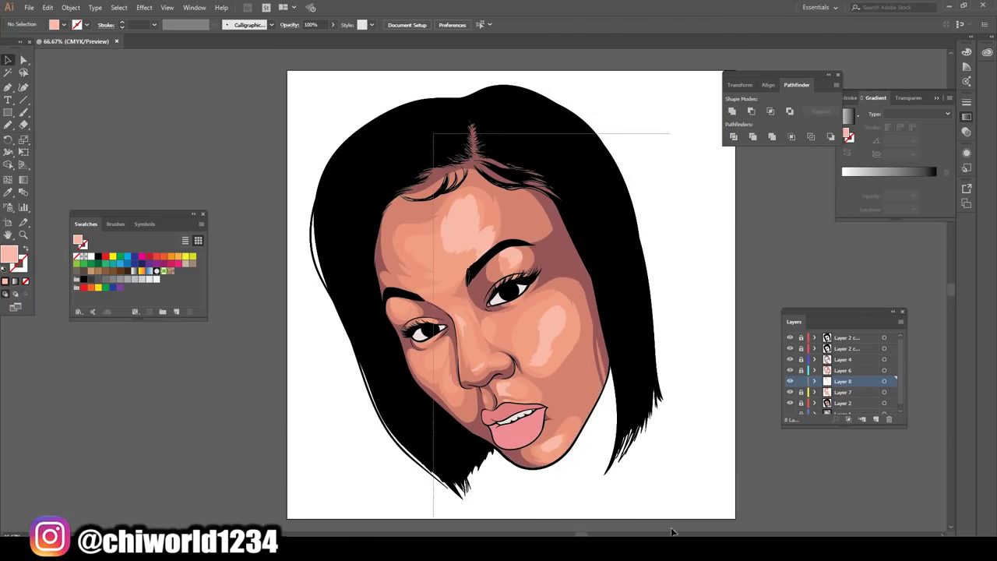
Step: Select the highlight shapes and give them a new fill colour in Color Picker
{"action": "left_click", "coordinate": [884, 381]}
{"action": "double_click", "coordinate": [9, 254]}
{"action": "left_click", "coordinate": [258, 41]}
{"action": "key", "text": "ctrl+shift+a"}
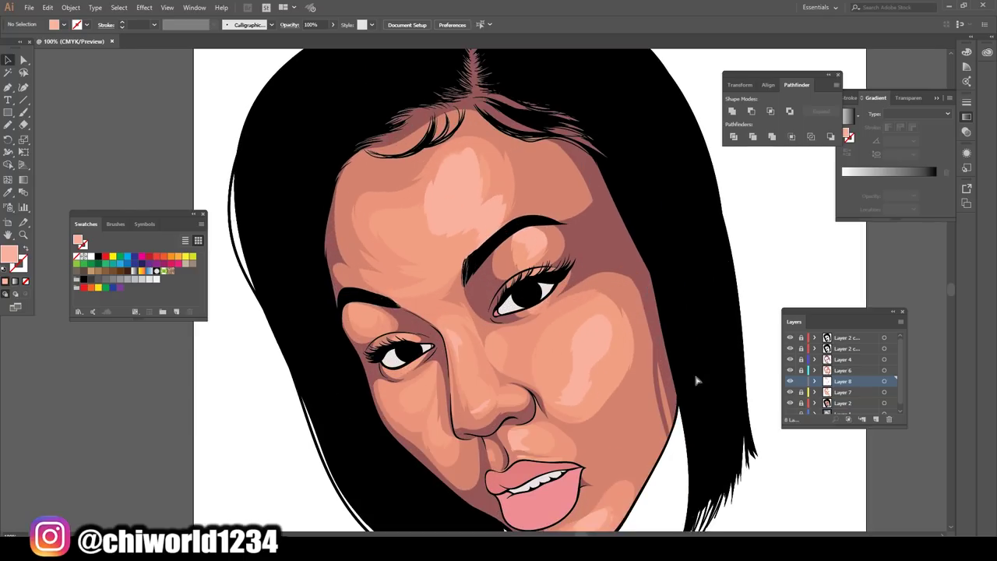
{"action": "key", "text": "ctrl+plus"}
{"action": "scroll", "coordinate": [183, 48], "scroll_direction": "up", "scroll_amount": 2}
Step: Adjust the Layer 6 shading colours, reducing their black
{"action": "left_click", "coordinate": [892, 370]}
{"action": "left_click", "coordinate": [47, 7]}
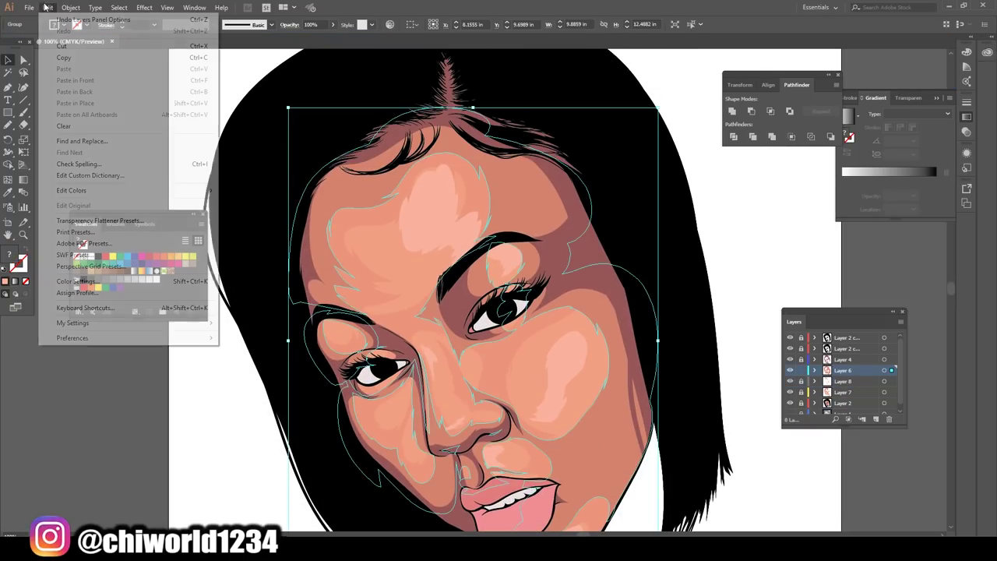
{"action": "left_click", "coordinate": [257, 234]}
{"action": "left_click", "coordinate": [112, 175]}
{"action": "key", "text": "ctrl+plus"}
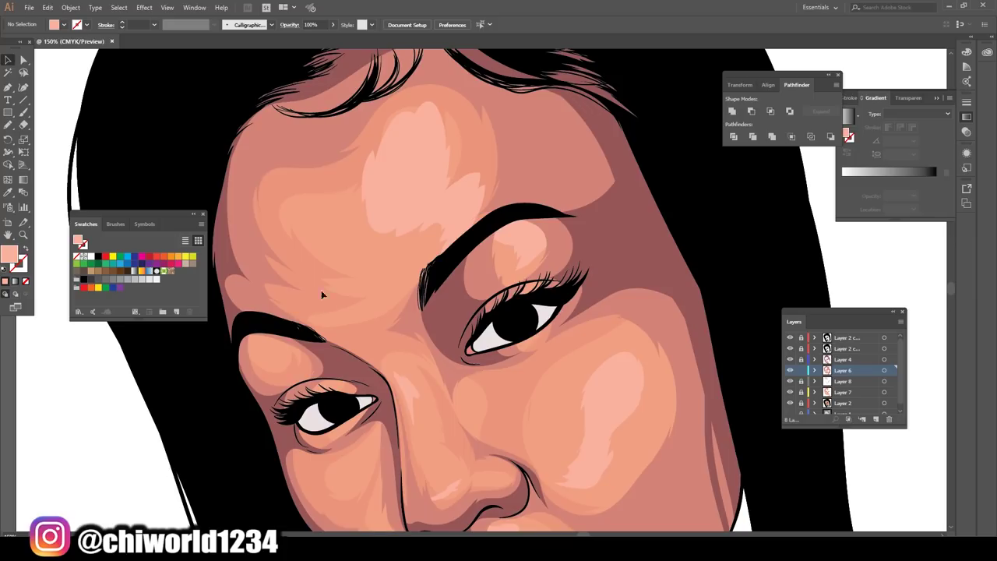
{"action": "left_click", "coordinate": [47, 7]}
{"action": "left_click", "coordinate": [311, 215]}
{"action": "left_click_drag", "start_coordinate": [99, 110], "coordinate": [98, 111]}
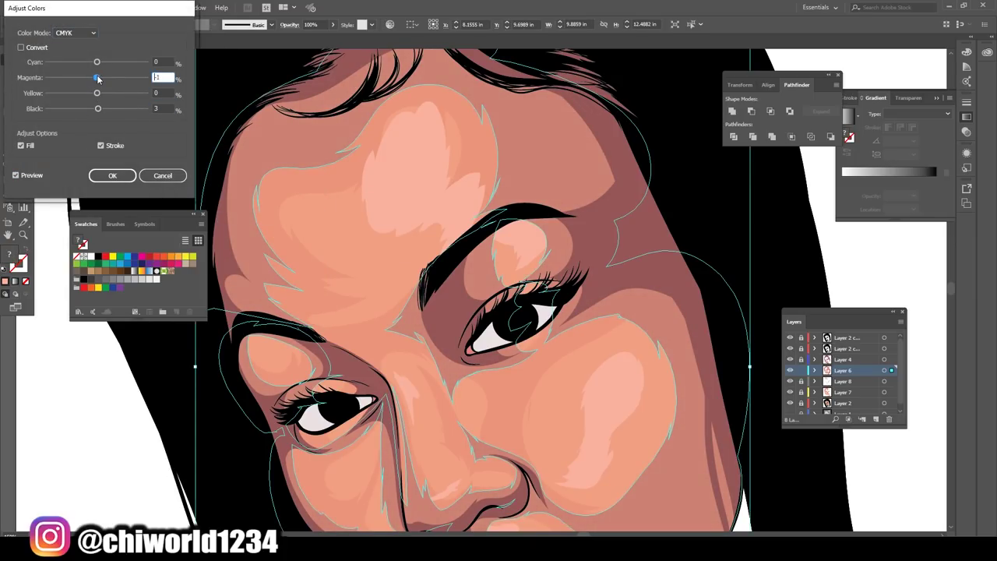
{"action": "left_click", "coordinate": [112, 175]}
{"action": "key", "text": "ctrl+0"}
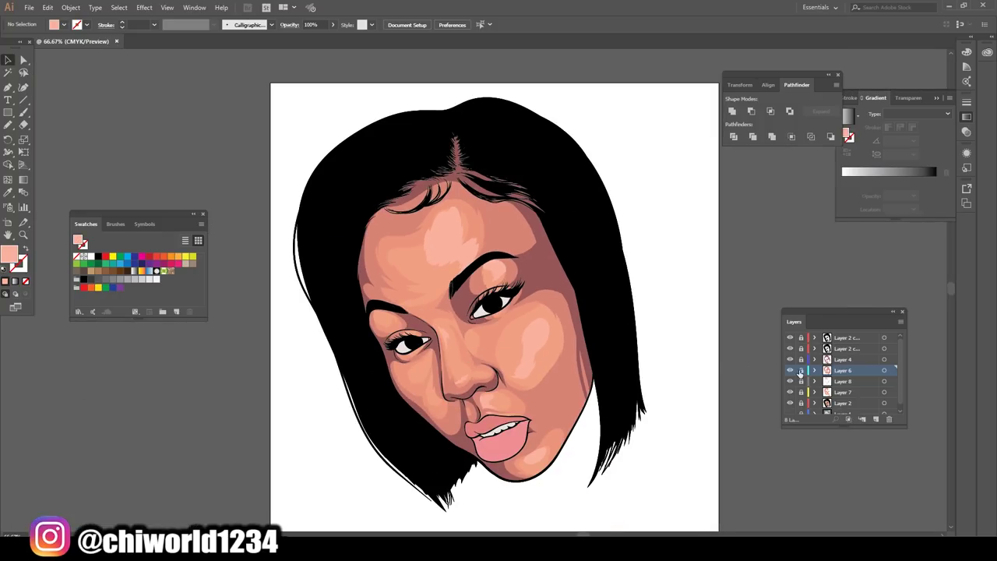
Step: Apply an Adjust Colors tweak to the Layer 4 artwork
{"action": "key", "text": "ctrl+plus"}
{"action": "left_click", "coordinate": [48, 7]}
{"action": "left_click", "coordinate": [297, 216]}
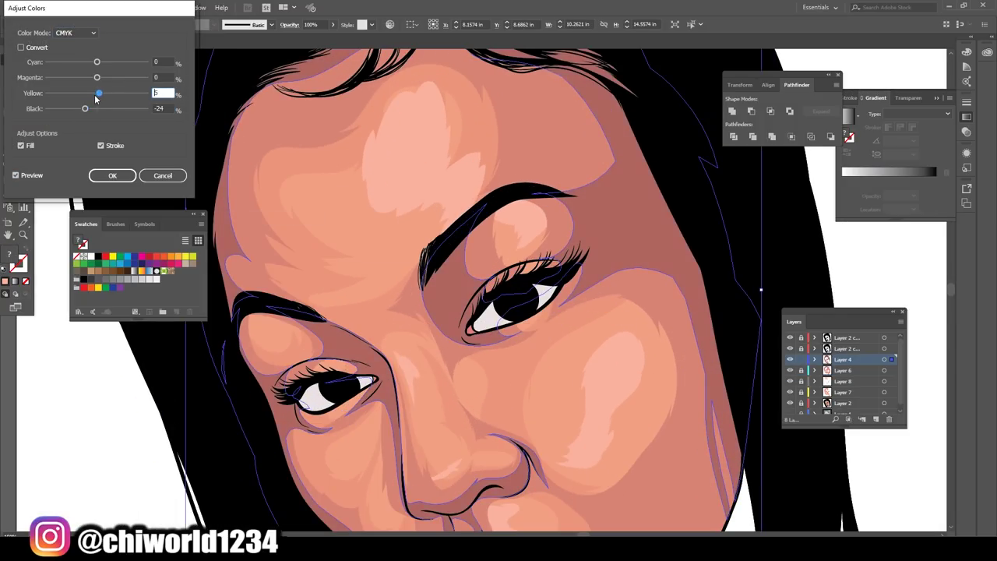
{"action": "key", "text": "Return"}
{"action": "key", "text": "ctrl+0"}
{"action": "left_click", "coordinate": [711, 387]}
Step: Create a new empty Layer 9 for eye shading
{"action": "left_click", "coordinate": [876, 419]}
{"action": "key", "text": "ctrl+minus"}
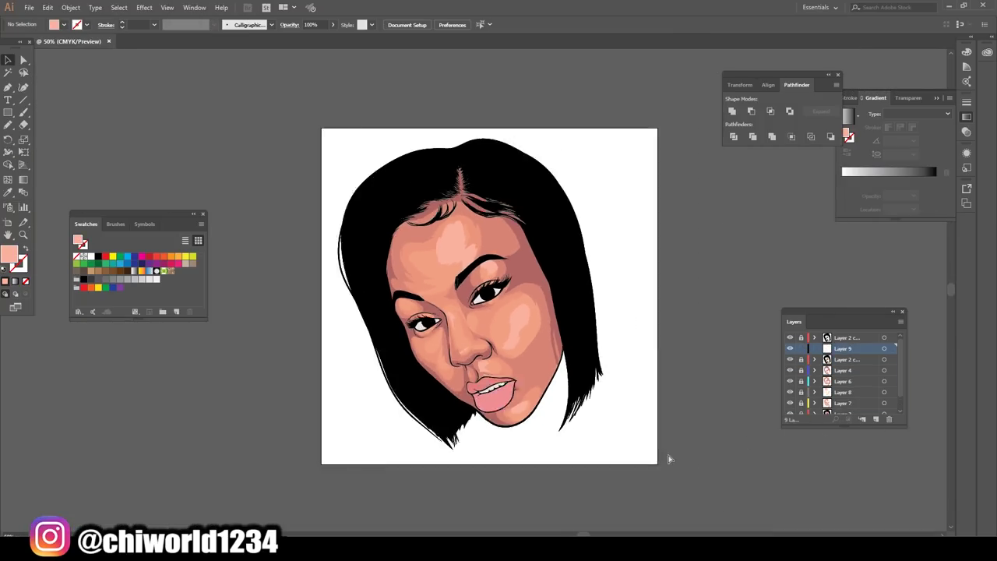
{"action": "key", "text": "ctrl+plus"}
{"action": "key", "text": "ctrl+plus"}
{"action": "key", "text": "ctrl+plus"}
Step: Switch the fill colour to purple for the lavender eye-white shadow
{"action": "double_click", "coordinate": [9, 253]}
{"action": "left_click", "coordinate": [39, 90]}
{"action": "key", "text": "Return"}
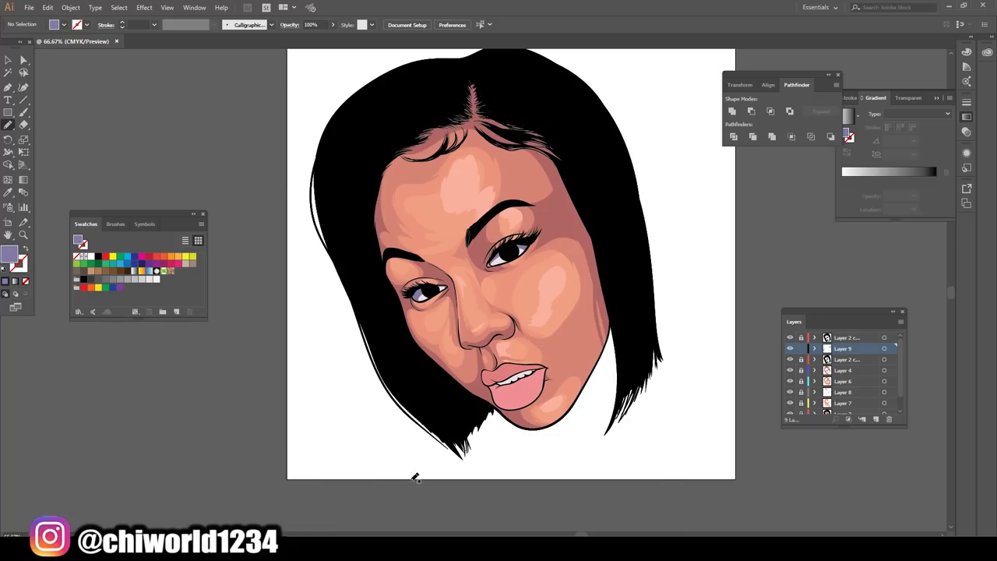
{"action": "key", "text": "ctrl+plus"}
{"action": "key", "text": "ctrl+plus"}
Step: Sample the lip pink and set a darker pink 91535F fill, undoing a trial stroke
{"action": "left_click", "coordinate": [521, 366]}
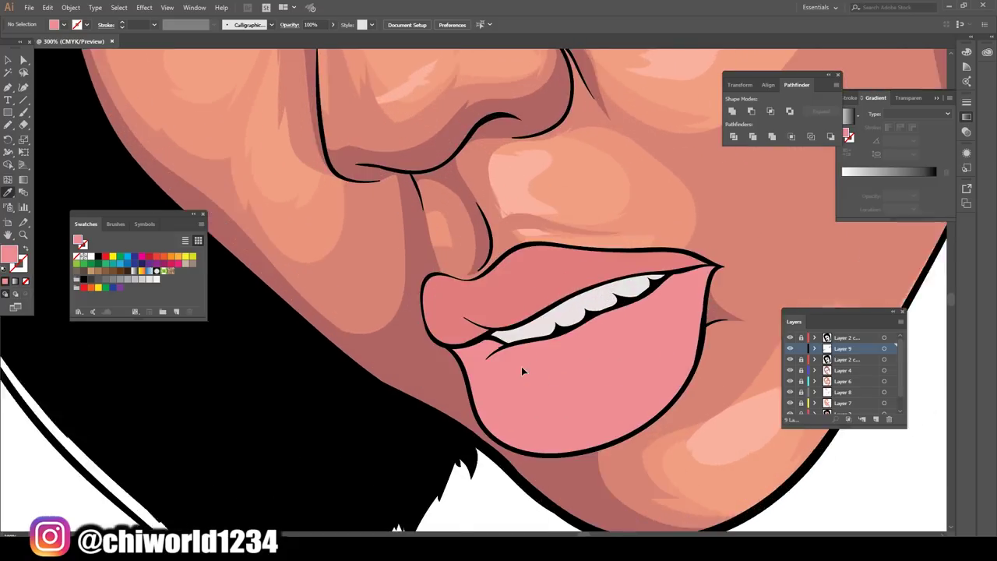
{"action": "double_click", "coordinate": [8, 253]}
{"action": "left_click", "coordinate": [67, 103]}
{"action": "key", "text": "Return"}
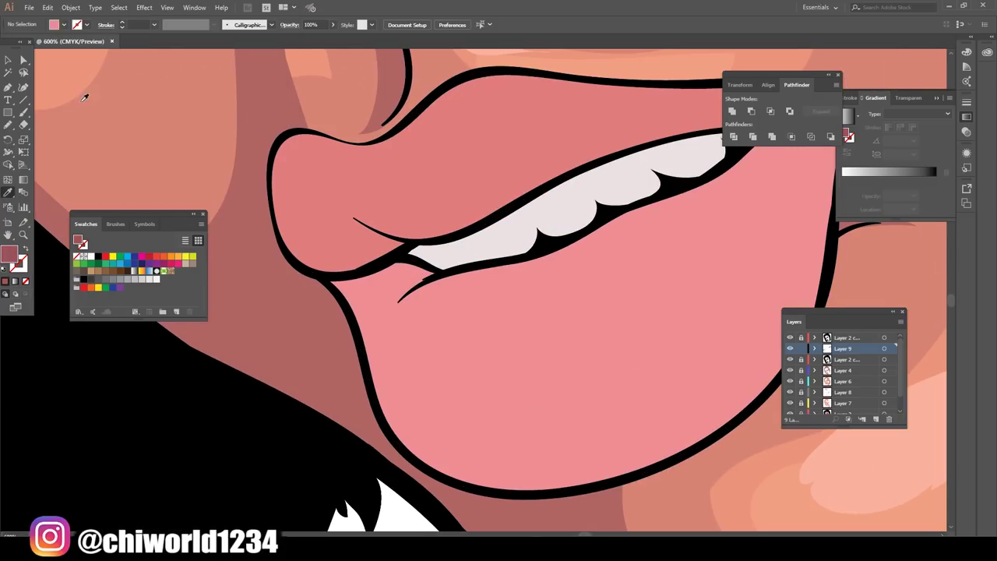
{"action": "left_click_drag", "start_coordinate": [377, 262], "coordinate": [321, 274]}
{"action": "key", "text": "ctrl+z"}
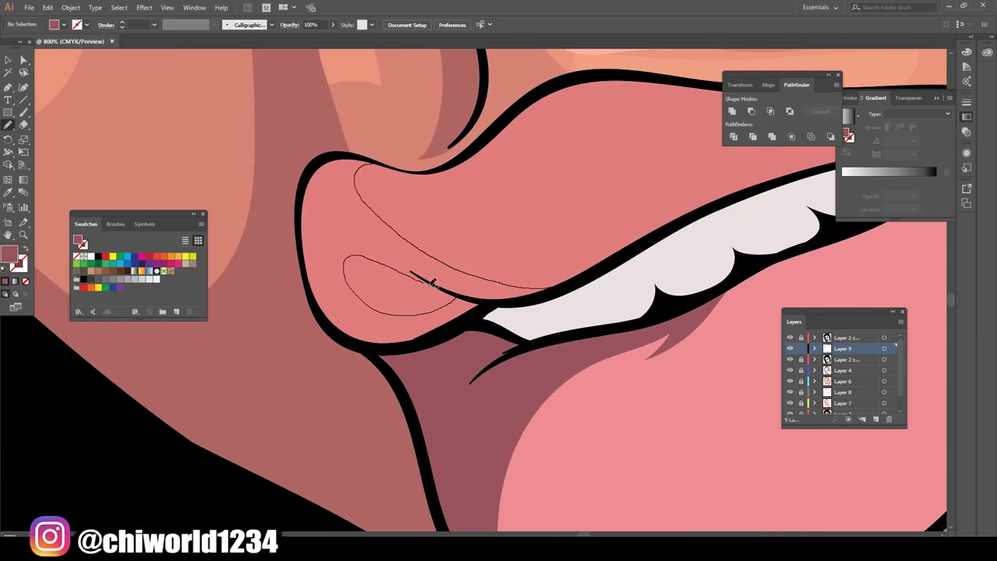
Step: Paint a dark pink shadow stroke across the lower lip
{"action": "key", "text": "ctrl+minus"}
{"action": "key", "text": "ctrl+plus"}
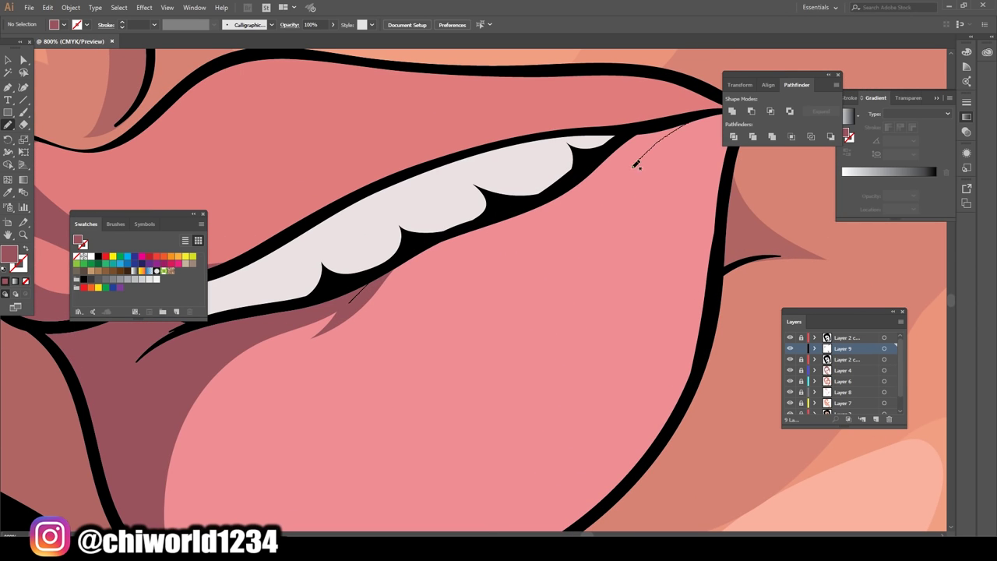
{"action": "mouse_move", "coordinate": [635, 163]}
{"action": "left_mouse_down"}
{"action": "mouse_move", "coordinate": [366, 296]}
{"action": "mouse_move", "coordinate": [549, 239]}
{"action": "mouse_move", "coordinate": [421, 304]}
{"action": "left_mouse_up"}
{"action": "key", "text": "ctrl+minus"}
{"action": "key", "text": "ctrl+plus"}
{"action": "key", "text": "ctrl+minus"}
{"action": "key", "text": "ctrl+plus"}
Step: Add more dark pink shade shapes on the lower and upper lips
{"action": "left_click_drag", "start_coordinate": [643, 214], "coordinate": [472, 358]}
{"action": "key", "text": "ctrl+minus"}
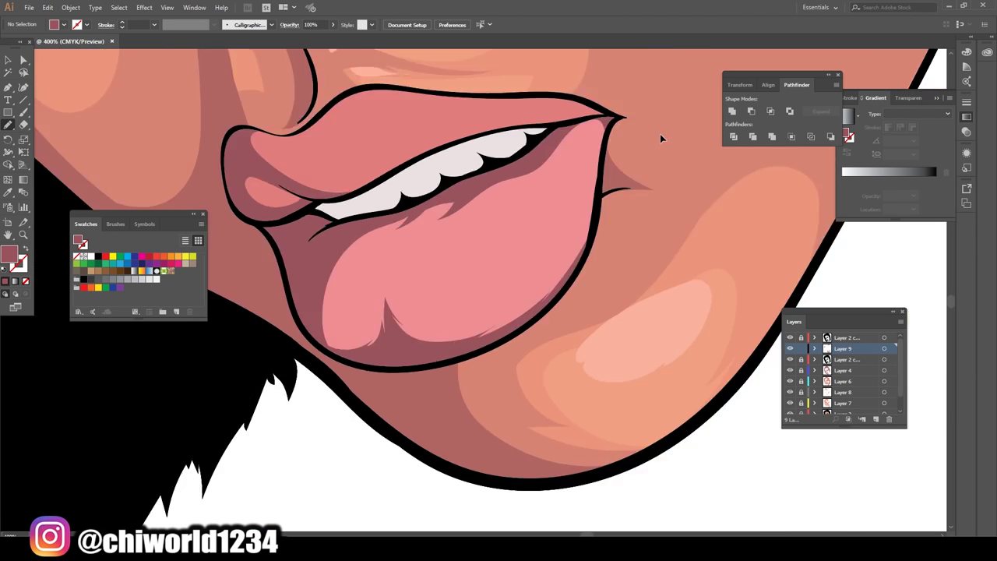
{"action": "key", "text": "ctrl+plus"}
{"action": "left_click_drag", "start_coordinate": [362, 444], "coordinate": [443, 369]}
{"action": "left_click_drag", "start_coordinate": [729, 333], "coordinate": [732, 332]}
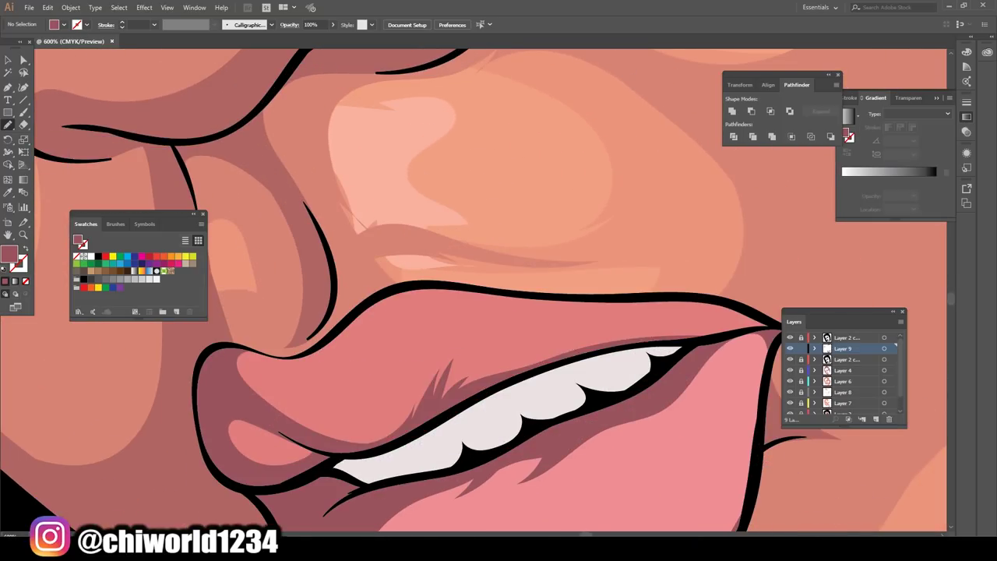
{"action": "key", "text": "ctrl+0"}
Step: Move Layer 10 below Layer 9 and set a lighter pink fill
{"action": "left_click_drag", "start_coordinate": [849, 355], "coordinate": [849, 361]}
{"action": "key", "text": "ctrl+plus"}
{"action": "key", "text": "ctrl+plus"}
{"action": "key", "text": "ctrl+plus"}
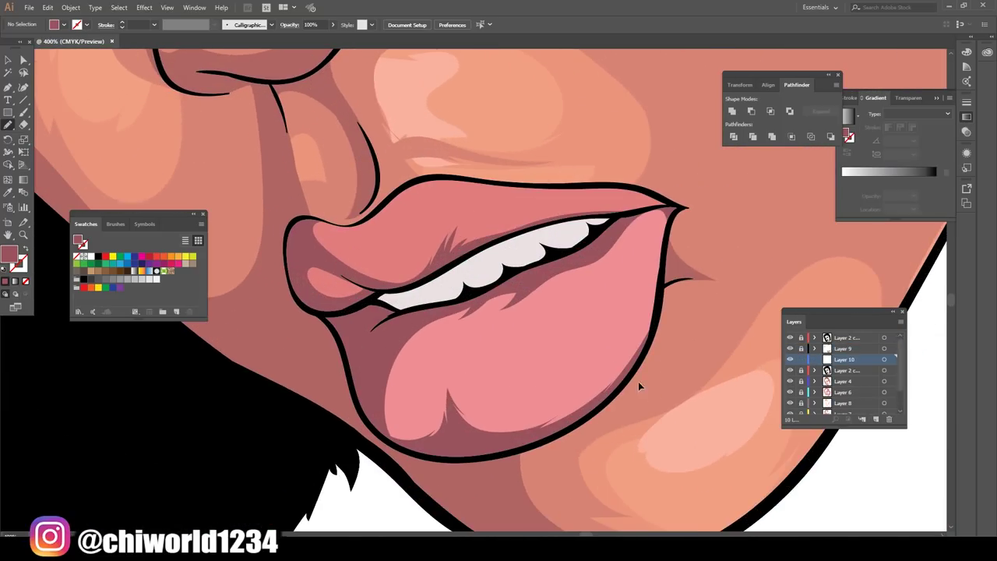
{"action": "double_click", "coordinate": [9, 253]}
{"action": "left_click", "coordinate": [73, 69]}
{"action": "left_click", "coordinate": [263, 38]}
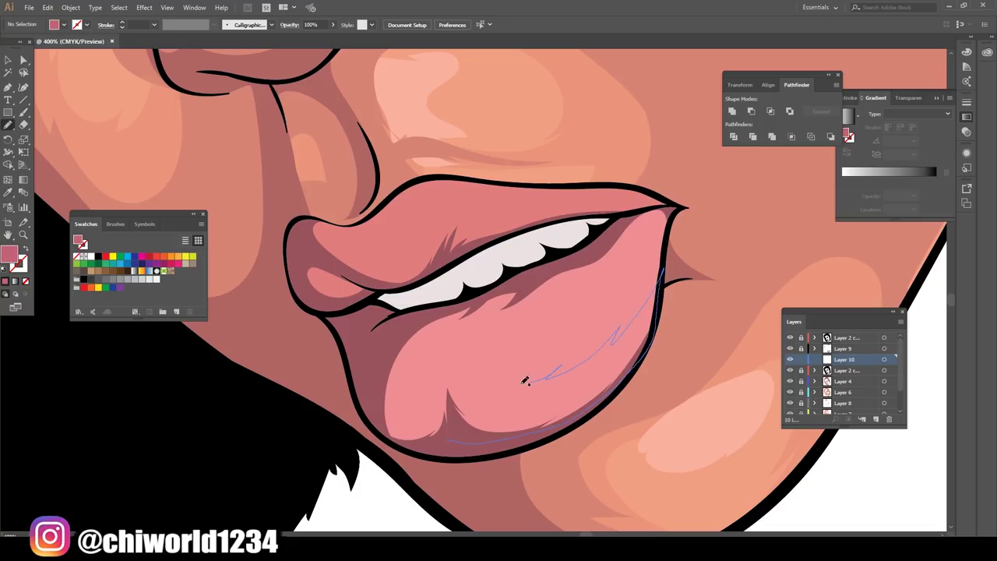
Step: Adjust the lips group's colours, reducing yellow and magenta, via Edit Colors > Adjust Colors
{"action": "key", "text": "ctrl+minus"}
{"action": "key", "text": "ctrl+plus"}
{"action": "key", "text": "ctrl+plus"}
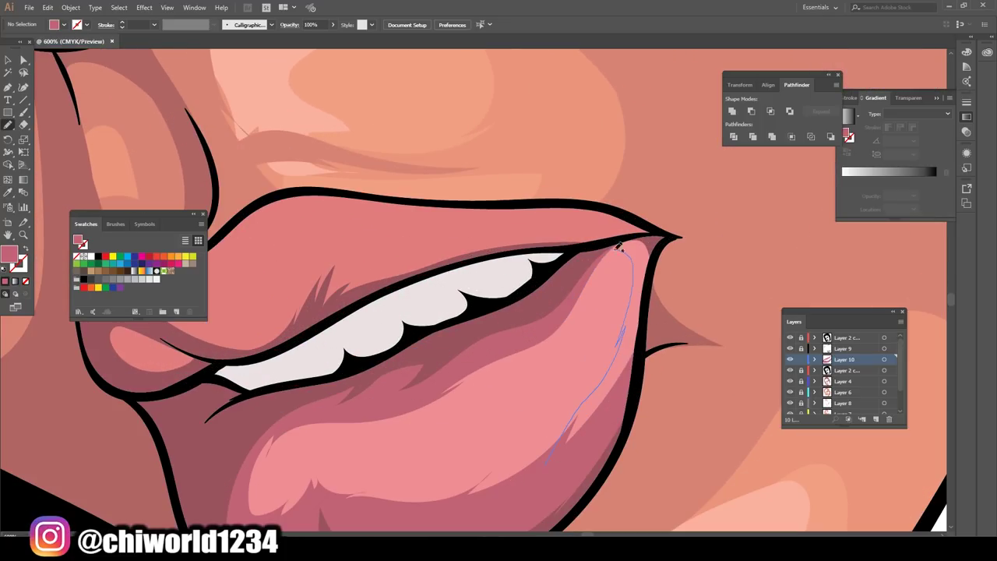
{"action": "key", "text": "ctrl+minus"}
{"action": "key", "text": "ctrl+minus"}
{"action": "key", "text": "ctrl+plus"}
{"action": "key", "text": "ctrl+plus"}
{"action": "key", "text": "ctrl+plus"}
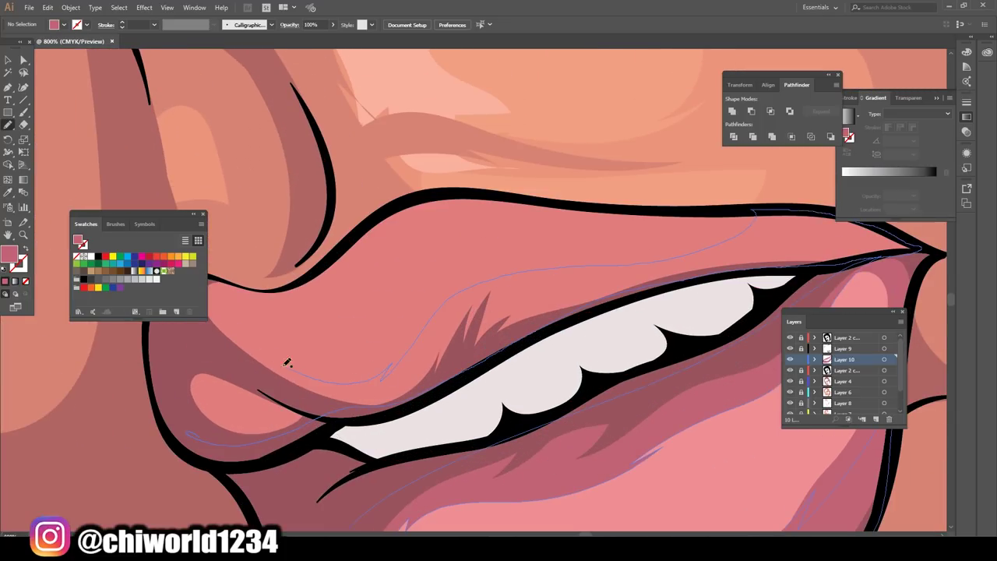
{"action": "key", "text": "ctrl+minus"}
{"action": "key", "text": "ctrl+minus"}
{"action": "key", "text": "ctrl+plus"}
{"action": "key", "text": "ctrl+plus"}
{"action": "key", "text": "ctrl+minus"}
{"action": "key", "text": "ctrl+minus"}
{"action": "key", "text": "ctrl+minus"}
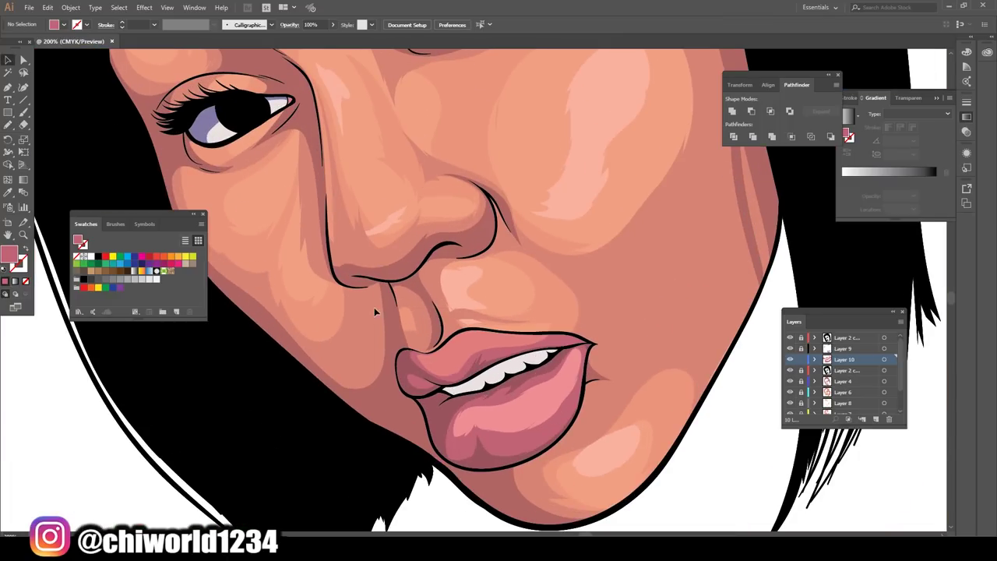
{"action": "left_click", "coordinate": [421, 366]}
{"action": "left_click", "coordinate": [48, 7]}
{"action": "left_click", "coordinate": [257, 233]}
{"action": "left_click_drag", "start_coordinate": [92, 96], "coordinate": [89, 94]}
{"action": "left_click_drag", "start_coordinate": [97, 77], "coordinate": [96, 79]}
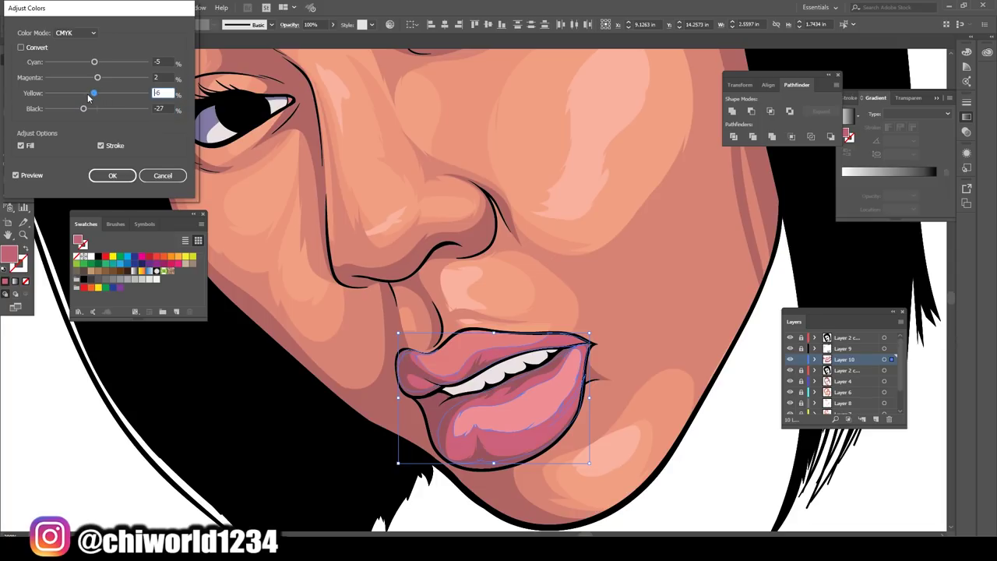
{"action": "left_click", "coordinate": [92, 176]}
Step: Paint a lighter pink highlight on the lower lip
{"action": "left_click", "coordinate": [167, 443]}
{"action": "key", "text": "ctrl+equal"}
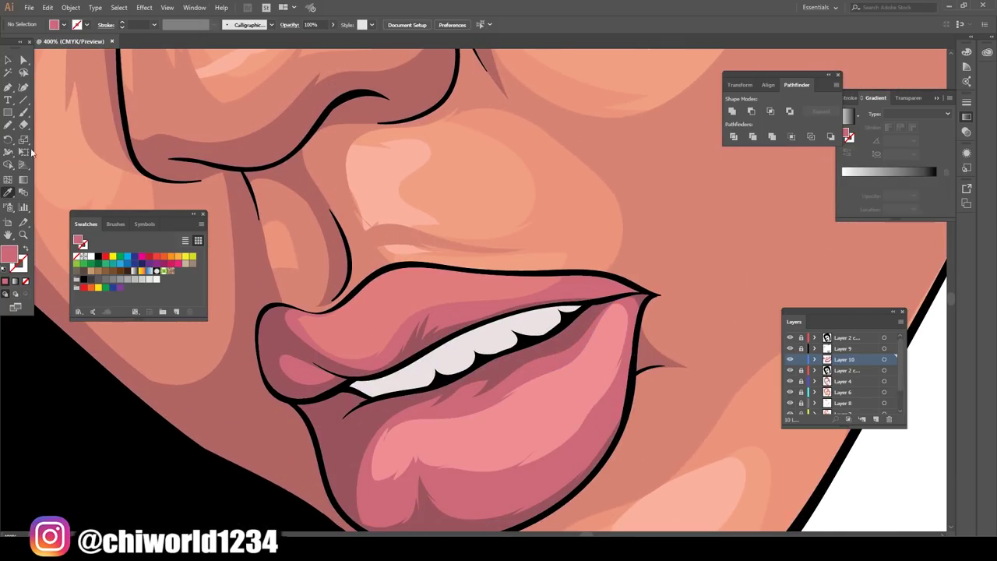
{"action": "left_click_drag", "start_coordinate": [501, 423], "coordinate": [561, 366]}
{"action": "key", "text": "ctrl+0"}
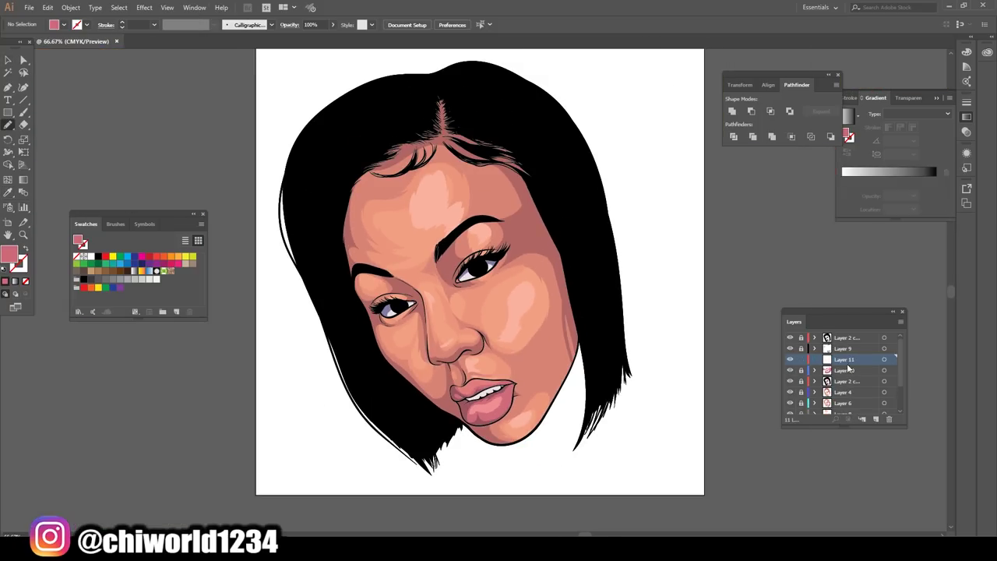
Step: Move Layer 11 to the top and paint both irises dark navy
{"action": "left_click_drag", "start_coordinate": [849, 371], "coordinate": [846, 335]}
{"action": "key", "text": "ctrl+equal"}
{"action": "key", "text": "ctrl+equal"}
{"action": "key", "text": "ctrl+equal"}
{"action": "double_click", "coordinate": [8, 254]}
{"action": "left_click", "coordinate": [261, 38]}
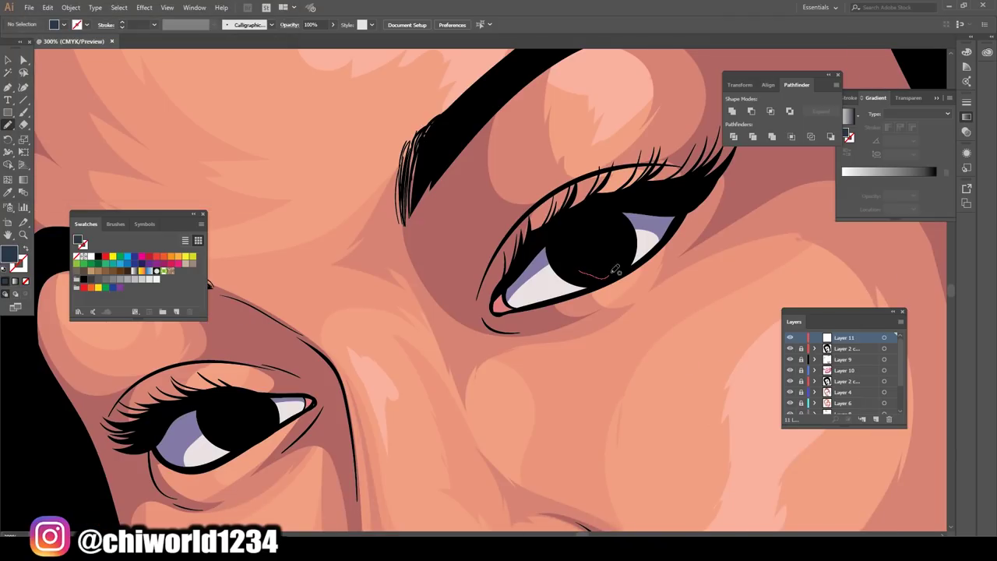
{"action": "left_click_drag", "start_coordinate": [616, 269], "coordinate": [544, 259]}
{"action": "left_click_drag", "start_coordinate": [213, 402], "coordinate": [215, 405]}
Step: Add lighter blue detail into the iris
{"action": "key", "text": "ctrl+0"}
{"action": "key", "text": "ctrl+equal"}
{"action": "key", "text": "ctrl+equal"}
{"action": "double_click", "coordinate": [9, 253]}
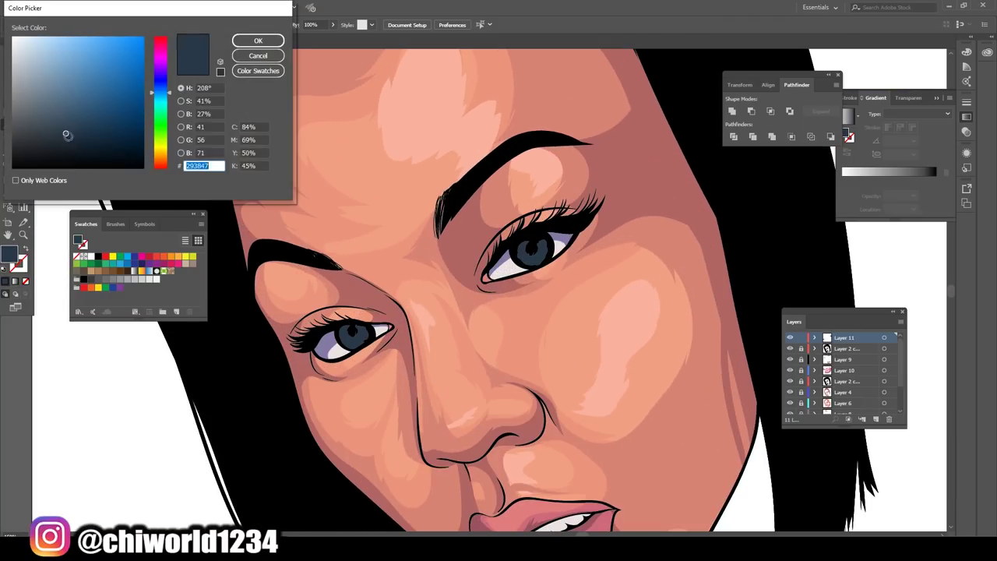
{"action": "left_click", "coordinate": [263, 37]}
{"action": "key", "text": "ctrl+equal"}
{"action": "key", "text": "ctrl+equal"}
{"action": "left_click_drag", "start_coordinate": [245, 373], "coordinate": [246, 374]}
Step: Paint a pale pink gloss highlight on the lower lip
{"action": "key", "text": "ctrl+0"}
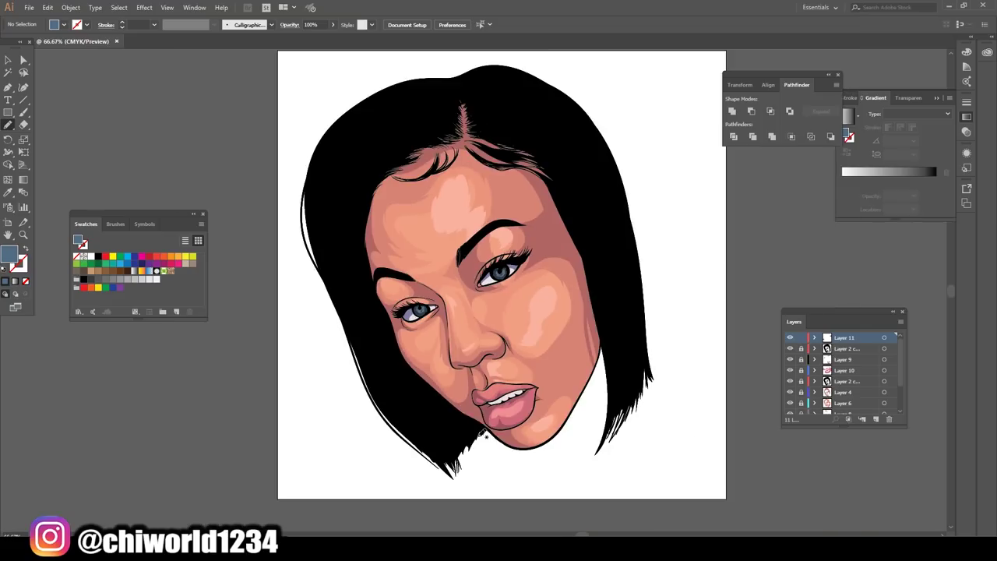
{"action": "key", "text": "ctrl+equal"}
{"action": "key", "text": "ctrl+equal"}
{"action": "double_click", "coordinate": [8, 253]}
{"action": "left_click", "coordinate": [263, 38]}
{"action": "key", "text": "ctrl+0"}
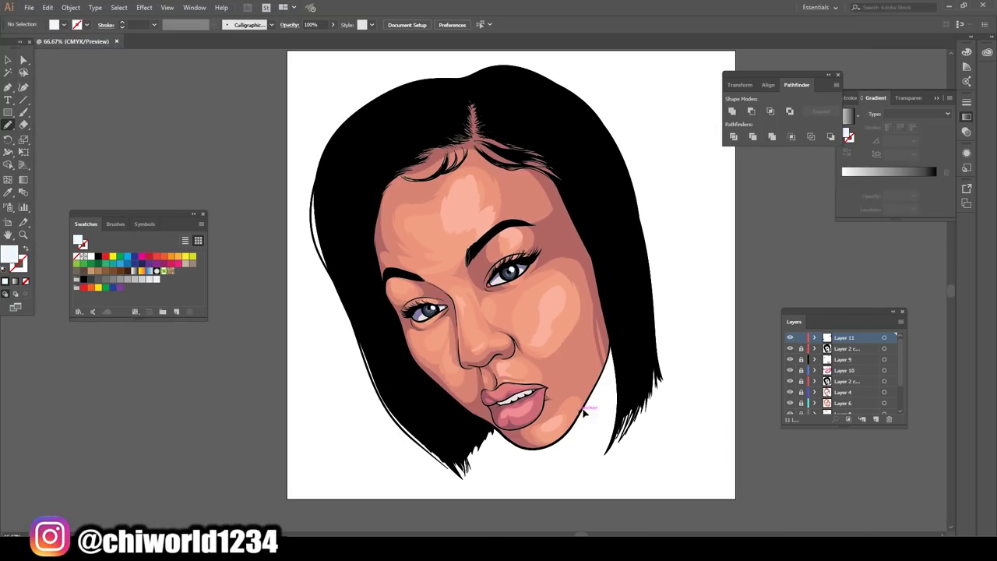
{"action": "key", "text": "ctrl+equal"}
{"action": "key", "text": "ctrl+equal"}
{"action": "key", "text": "ctrl+equal"}
{"action": "key", "text": "ctrl+equal"}
{"action": "double_click", "coordinate": [9, 253]}
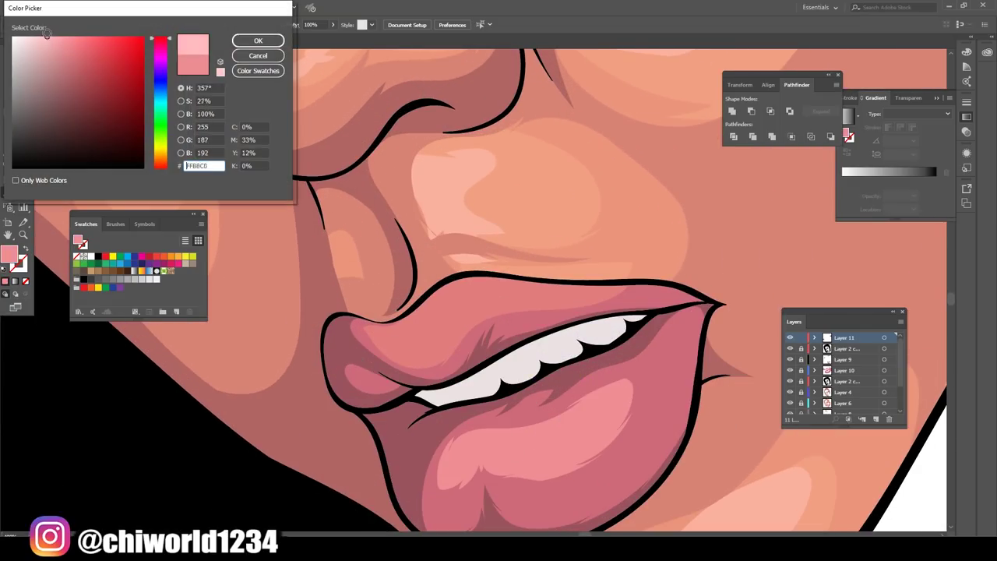
{"action": "left_click", "coordinate": [263, 37]}
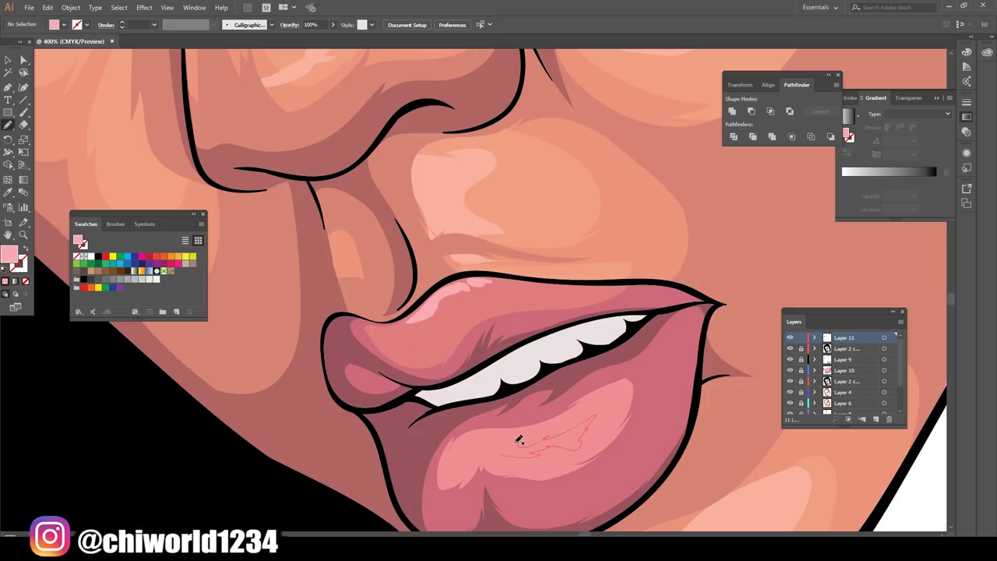
{"action": "left_click_drag", "start_coordinate": [518, 441], "coordinate": [519, 441]}
{"action": "key", "text": "ctrl+0"}
{"action": "key", "text": "ctrl+equal"}
{"action": "key", "text": "ctrl+equal"}
{"action": "key", "text": "ctrl+equal"}
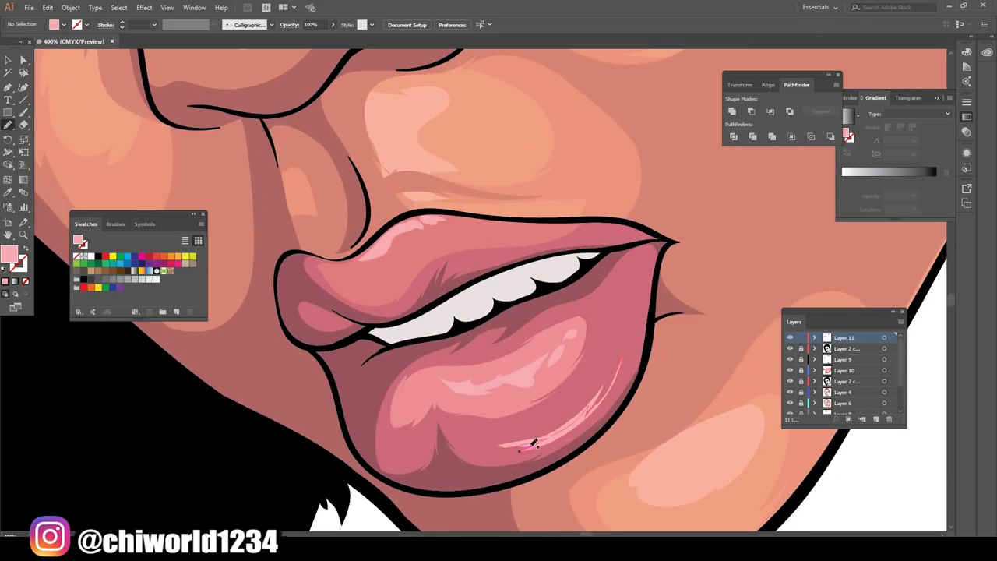
{"action": "key", "text": "ctrl+0"}
Step: Set a lime green fill and paint green strands into the right side of the hair
{"action": "double_click", "coordinate": [9, 253]}
{"action": "left_click", "coordinate": [78, 70]}
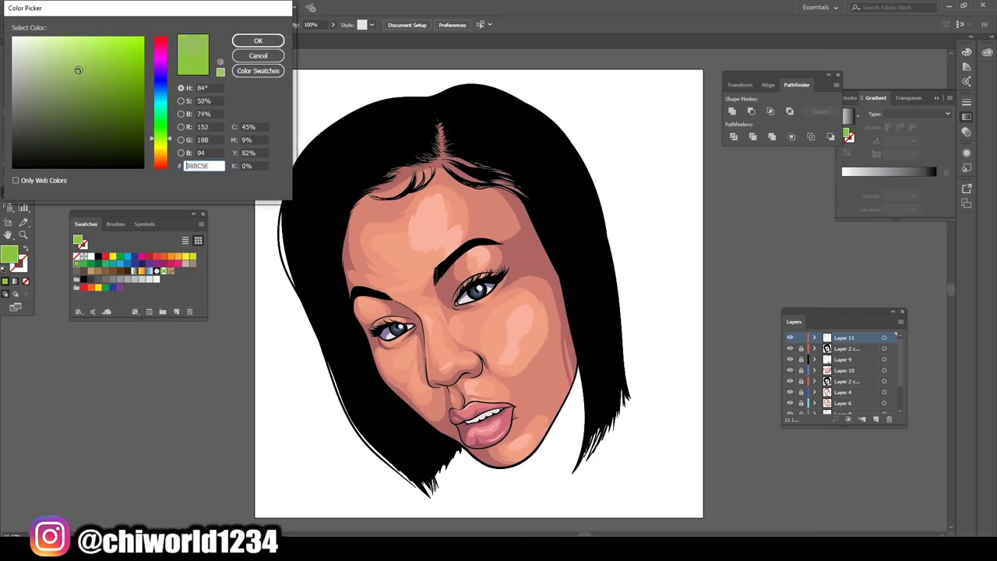
{"action": "left_click", "coordinate": [258, 41]}
{"action": "key", "text": "ctrl+equal"}
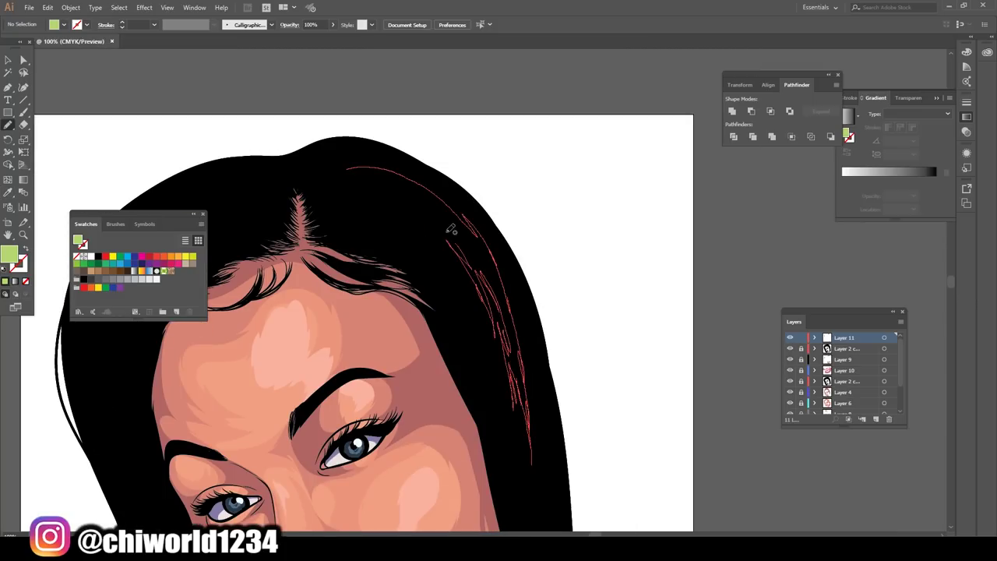
{"action": "left_click_drag", "start_coordinate": [450, 230], "coordinate": [456, 233]}
{"action": "key", "text": "ctrl+0"}
{"action": "key", "text": "ctrl+equal"}
{"action": "key", "text": "ctrl+equal"}
{"action": "mouse_move", "coordinate": [502, 448]}
{"action": "left_mouse_down"}
{"action": "mouse_move", "coordinate": [385, 167]}
{"action": "mouse_move", "coordinate": [503, 452]}
{"action": "left_mouse_up"}
Step: Paint a green strand across the top-left hair
{"action": "key", "text": "ctrl+minus"}
{"action": "scroll", "coordinate": [499, 311], "scroll_direction": "up", "scroll_amount": 2}
{"action": "left_click_drag", "start_coordinate": [341, 296], "coordinate": [446, 215]}
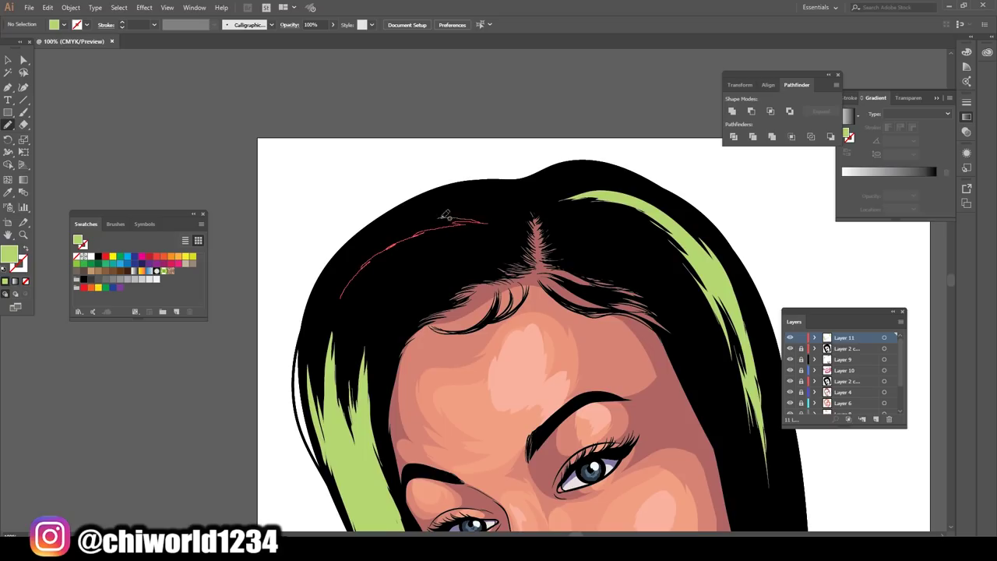
{"action": "left_click_drag", "start_coordinate": [335, 348], "coordinate": [334, 352]}
{"action": "key", "text": "ctrl+0"}
Step: Switch to darker green and shade the left hair strand
{"action": "double_click", "coordinate": [9, 253]}
{"action": "left_click", "coordinate": [263, 40]}
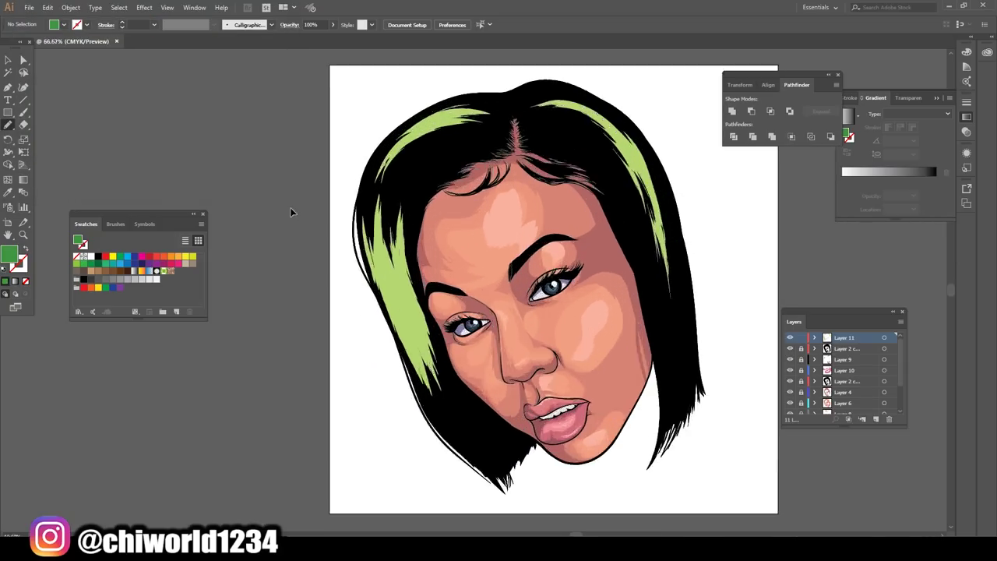
{"action": "key", "text": "ctrl+equal"}
{"action": "key", "text": "ctrl+equal"}
{"action": "key", "text": "ctrl+equal"}
{"action": "left_click_drag", "start_coordinate": [491, 389], "coordinate": [454, 281]}
{"action": "left_click_drag", "start_coordinate": [425, 331], "coordinate": [429, 343]}
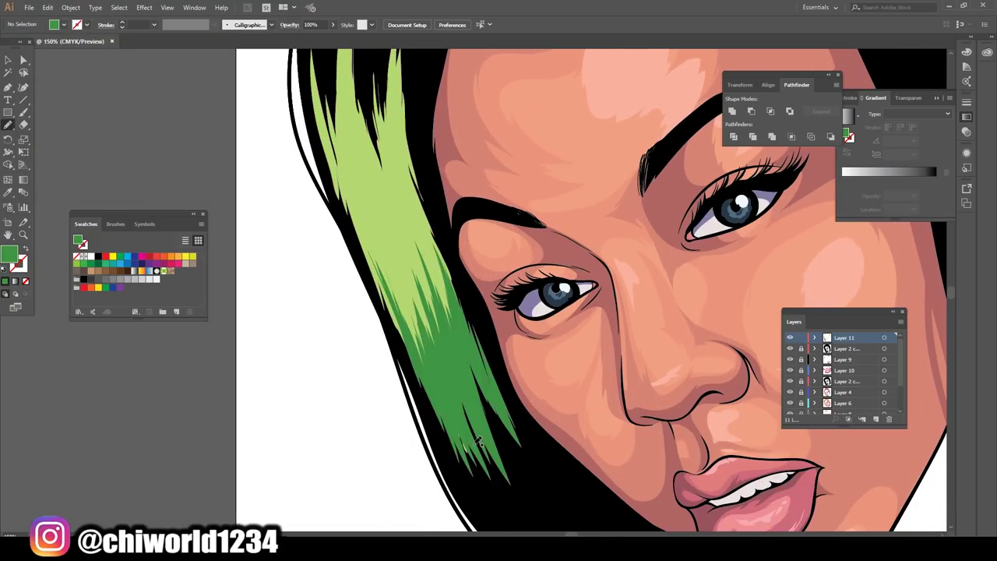
{"action": "scroll", "coordinate": [499, 312], "scroll_direction": "up", "scroll_amount": 4}
{"action": "left_click_drag", "start_coordinate": [468, 183], "coordinate": [442, 322]}
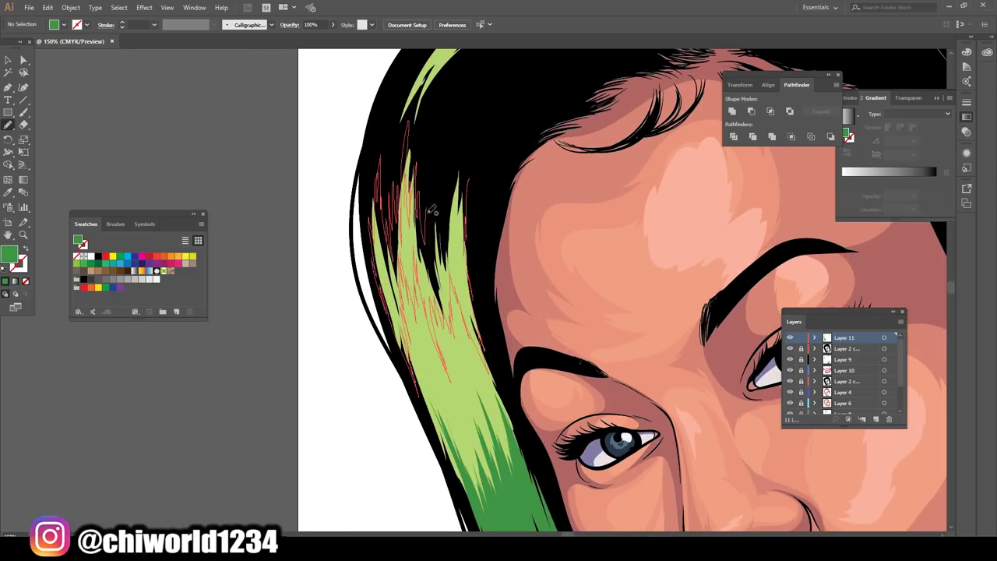
{"action": "left_click_drag", "start_coordinate": [381, 279], "coordinate": [448, 234]}
Step: Add dark green strands on the right hair and crown, then create Layer 12
{"action": "key", "text": "ctrl+0"}
{"action": "key", "text": "ctrl+equal"}
{"action": "key", "text": "ctrl+equal"}
{"action": "mouse_move", "coordinate": [589, 444]}
{"action": "left_mouse_down"}
{"action": "mouse_move", "coordinate": [570, 293]}
{"action": "mouse_move", "coordinate": [520, 168]}
{"action": "left_mouse_up"}
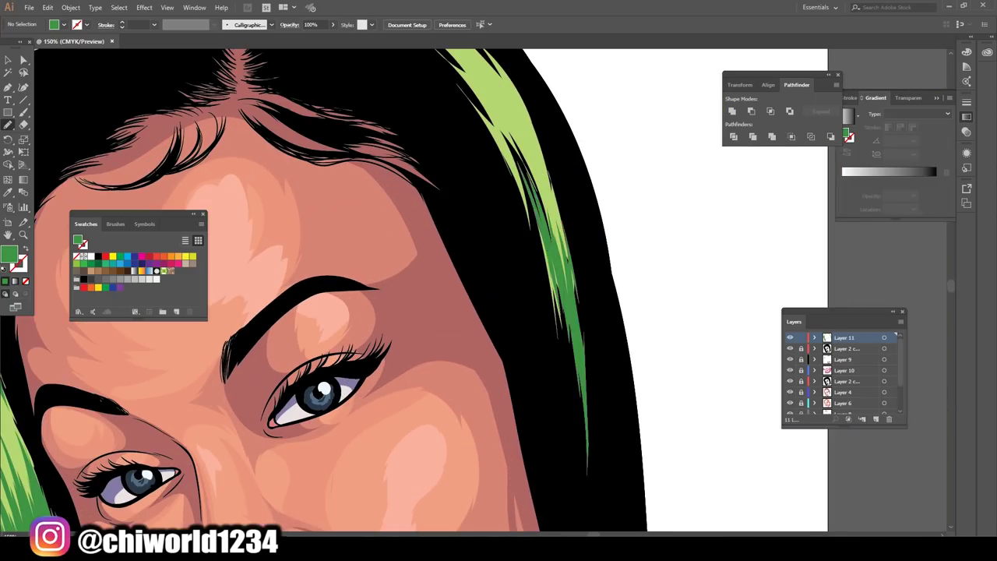
{"action": "key", "text": "ctrl+0"}
{"action": "key", "text": "ctrl+equal"}
{"action": "key", "text": "ctrl+equal"}
{"action": "left_click_drag", "start_coordinate": [576, 150], "coordinate": [616, 156]}
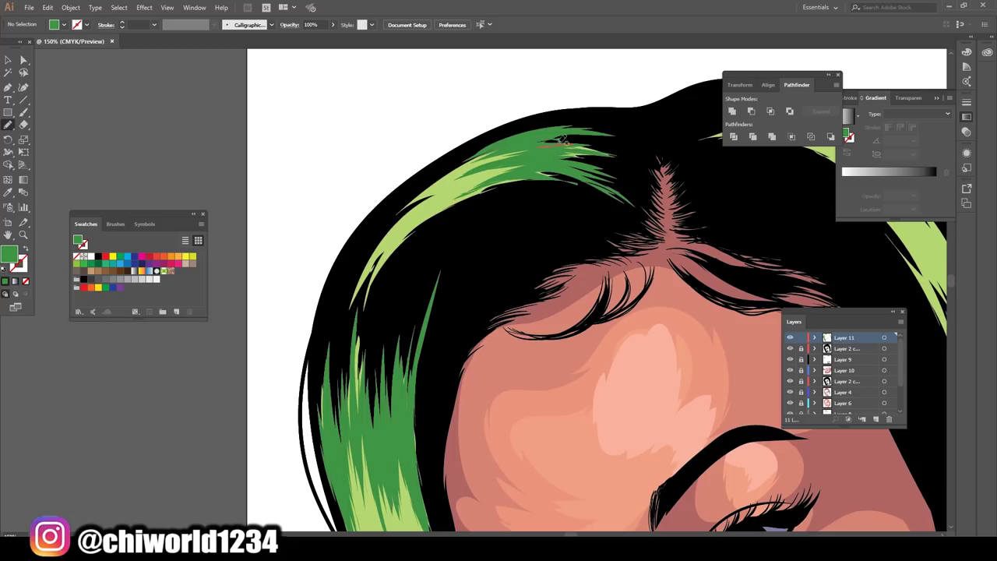
{"action": "key", "text": "ctrl+0"}
{"action": "left_click", "coordinate": [876, 419]}
Step: Move Layer 12 below Layer 11 and paint dark navy over the black left hair
{"action": "left_click_drag", "start_coordinate": [854, 357], "coordinate": [854, 355]}
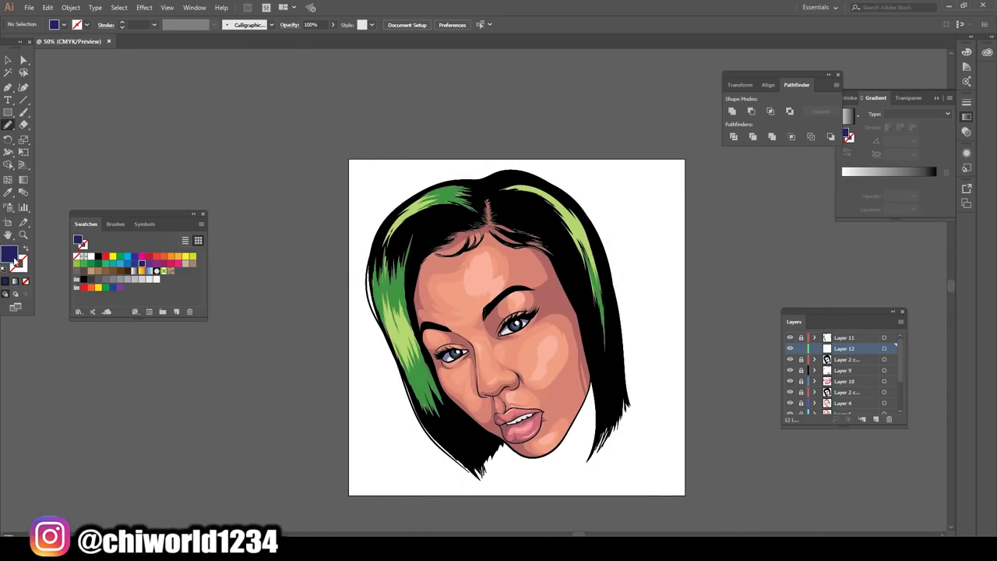
{"action": "double_click", "coordinate": [9, 253]}
{"action": "left_click", "coordinate": [261, 38]}
{"action": "key", "text": "ctrl+equal"}
{"action": "key", "text": "ctrl+equal"}
{"action": "left_click_drag", "start_coordinate": [342, 446], "coordinate": [355, 323]}
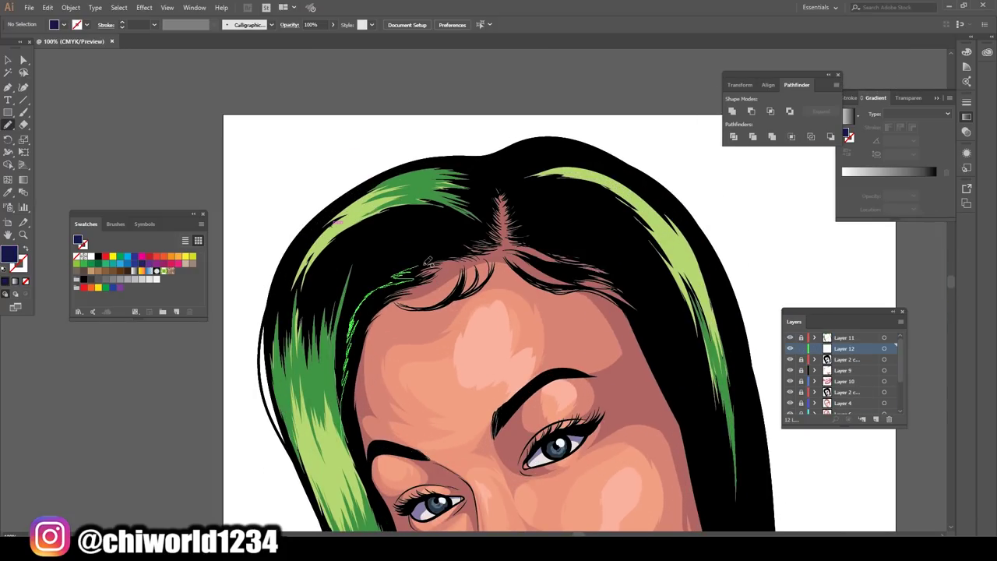
{"action": "left_click_drag", "start_coordinate": [428, 262], "coordinate": [436, 257]}
Step: Paint navy over the top of the hair and the lower left hair
{"action": "left_click_drag", "start_coordinate": [593, 250], "coordinate": [517, 207]}
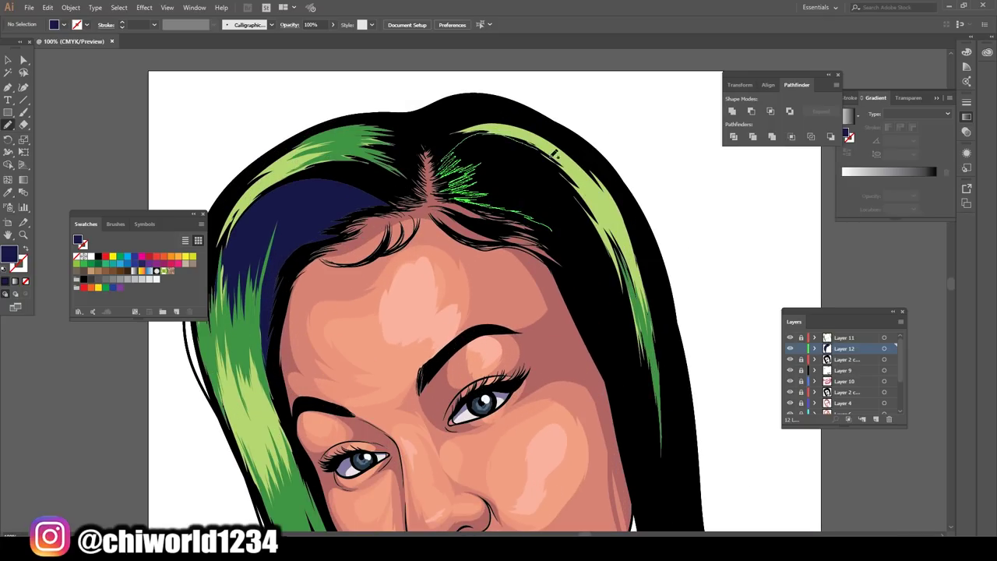
{"action": "key", "text": "ctrl+minus"}
{"action": "key", "text": "ctrl+minus"}
{"action": "key", "text": "ctrl+equal"}
{"action": "key", "text": "ctrl+equal"}
{"action": "key", "text": "ctrl+equal"}
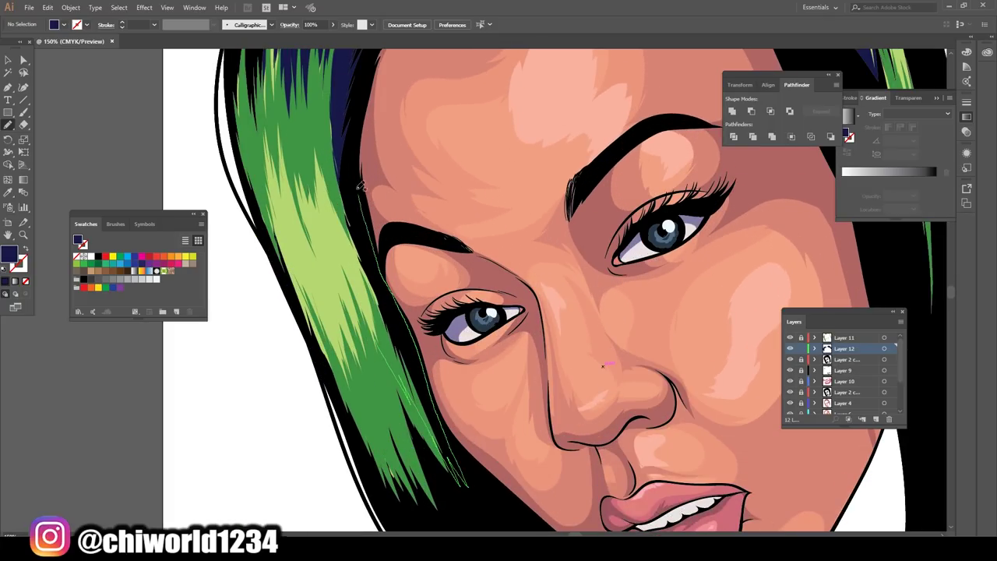
{"action": "key", "text": "ctrl+minus"}
{"action": "scroll", "coordinate": [390, 191], "scroll_direction": "up", "scroll_amount": 3}
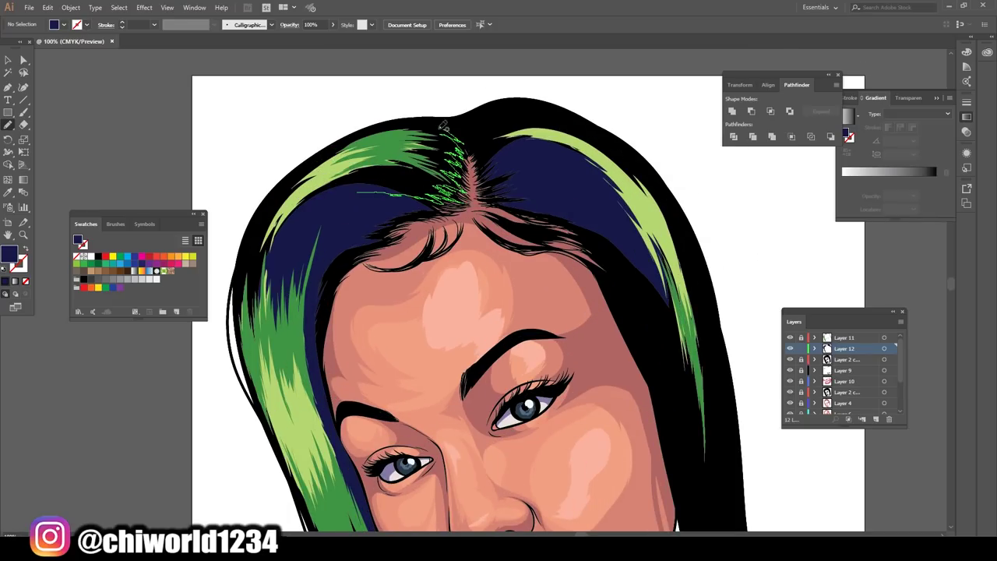
{"action": "left_click_drag", "start_coordinate": [443, 121], "coordinate": [445, 124]}
{"action": "key", "text": "ctrl+minus"}
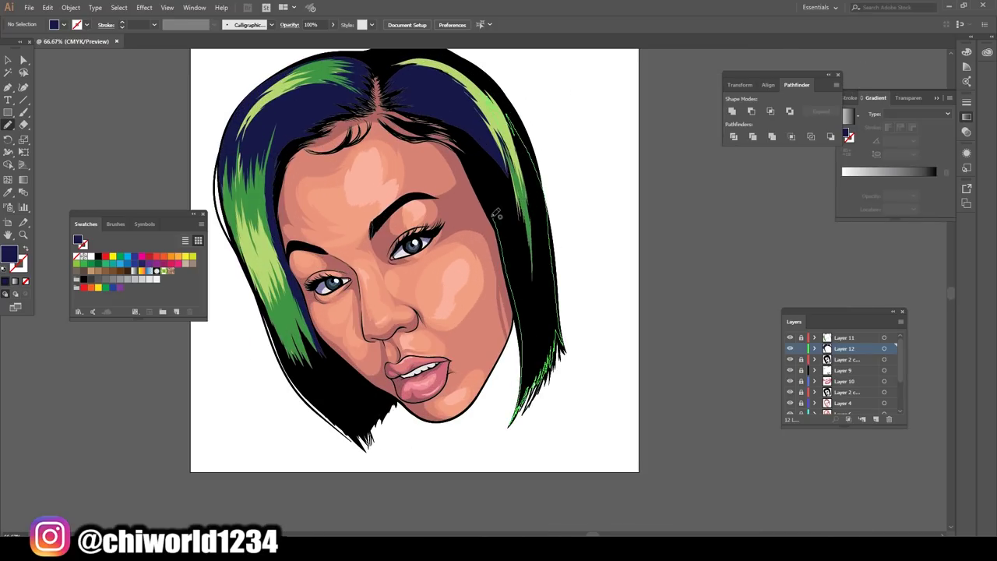
{"action": "key", "text": "ctrl+minus"}
{"action": "key", "text": "ctrl+equal"}
{"action": "key", "text": "ctrl+equal"}
{"action": "key", "text": "ctrl+equal"}
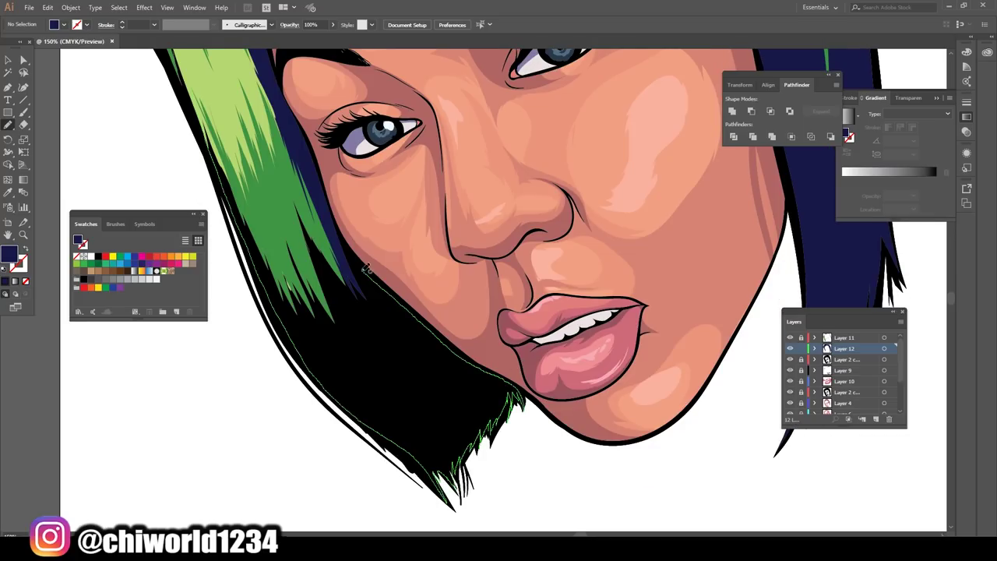
{"action": "left_click_drag", "start_coordinate": [366, 268], "coordinate": [367, 269]}
Step: Add navy along the hairline near the parting
{"action": "key", "text": "ctrl+0"}
{"action": "key", "text": "ctrl+equal"}
{"action": "key", "text": "ctrl+equal"}
{"action": "key", "text": "ctrl+equal"}
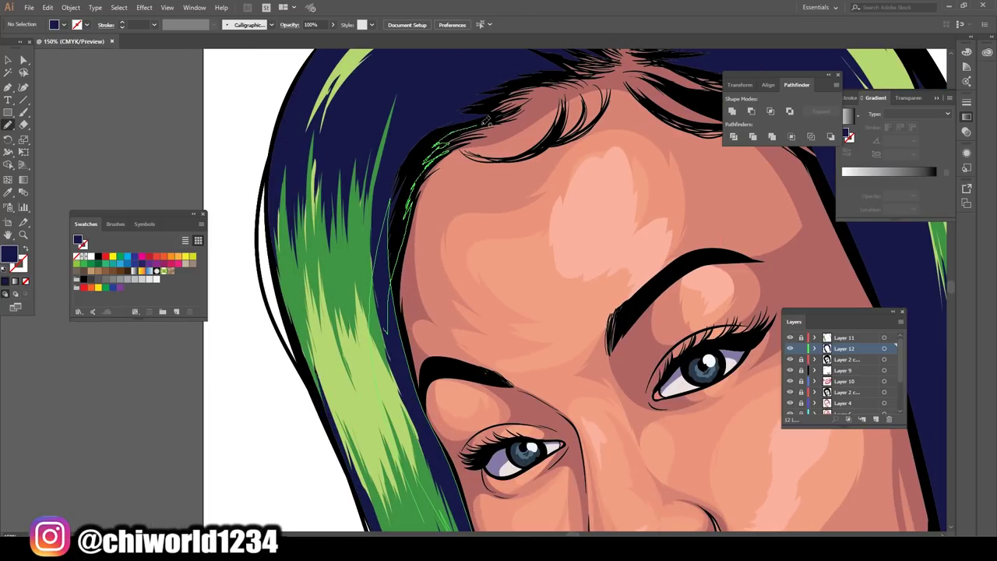
{"action": "left_click_drag", "start_coordinate": [486, 120], "coordinate": [487, 119]}
{"action": "key", "text": "ctrl+minus"}
{"action": "scroll", "coordinate": [514, 333], "scroll_direction": "up", "scroll_amount": 1}
{"action": "key", "text": "ctrl+minus"}
{"action": "key", "text": "ctrl+minus"}
{"action": "key", "text": "ctrl+minus"}
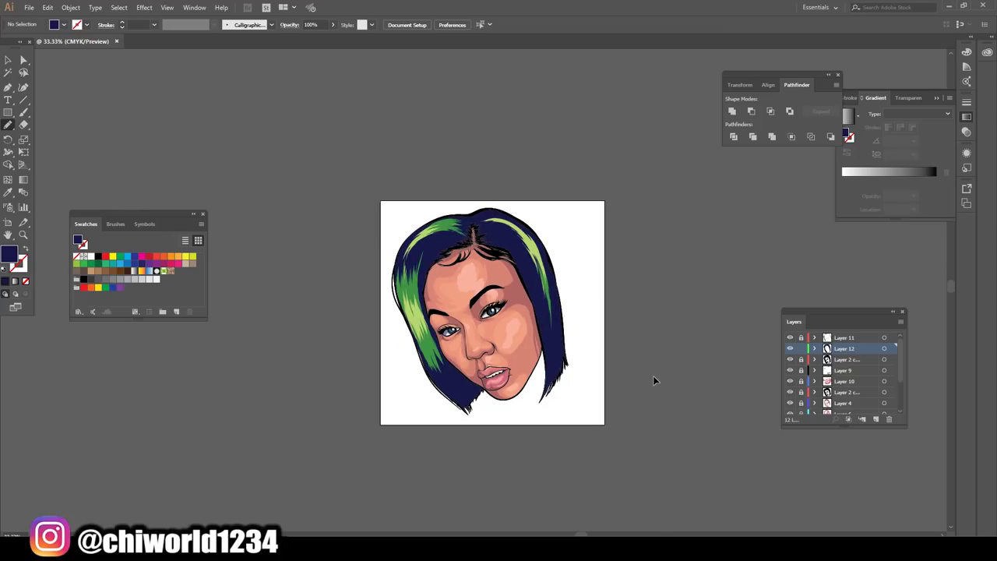
{"action": "key", "text": "ctrl+0"}
Step: Switch to a brighter blue and paint strands over the right and upper right hair
{"action": "double_click", "coordinate": [10, 253]}
{"action": "left_click", "coordinate": [260, 38]}
{"action": "key", "text": "ctrl+equal"}
{"action": "key", "text": "ctrl+equal"}
{"action": "key", "text": "ctrl+equal"}
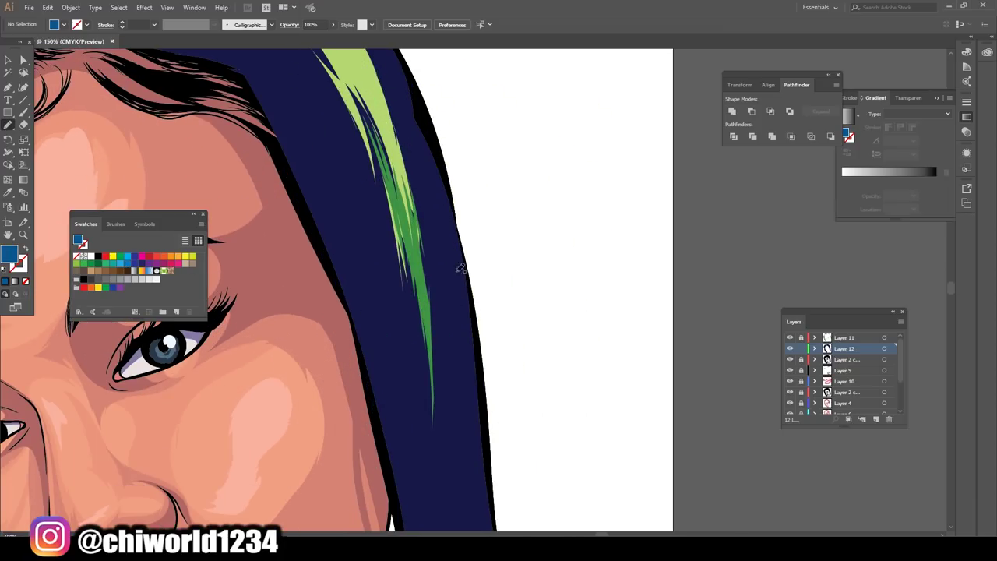
{"action": "key", "text": "ctrl+0"}
{"action": "key", "text": "ctrl+equal"}
{"action": "key", "text": "ctrl+equal"}
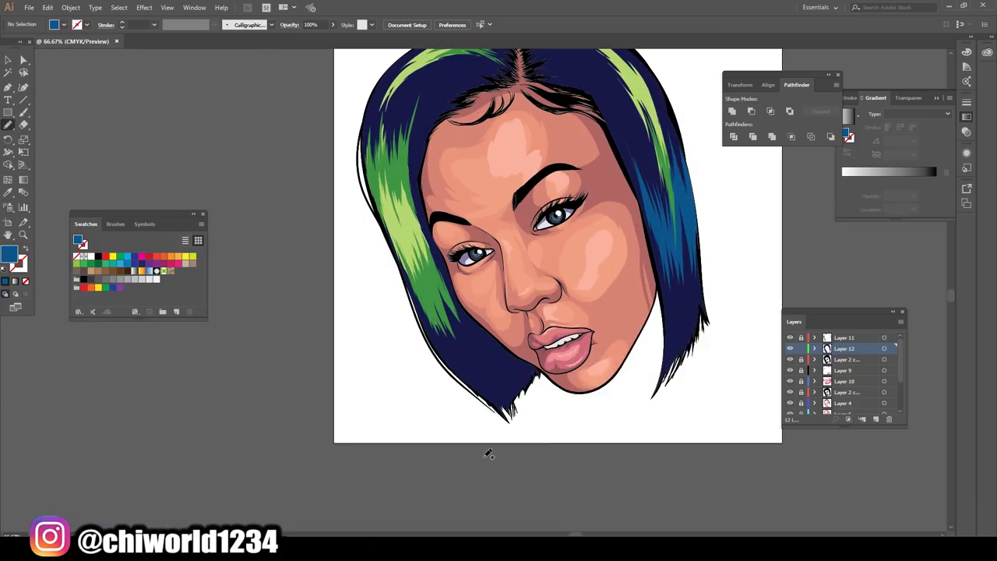
{"action": "key", "text": "ctrl+equal"}
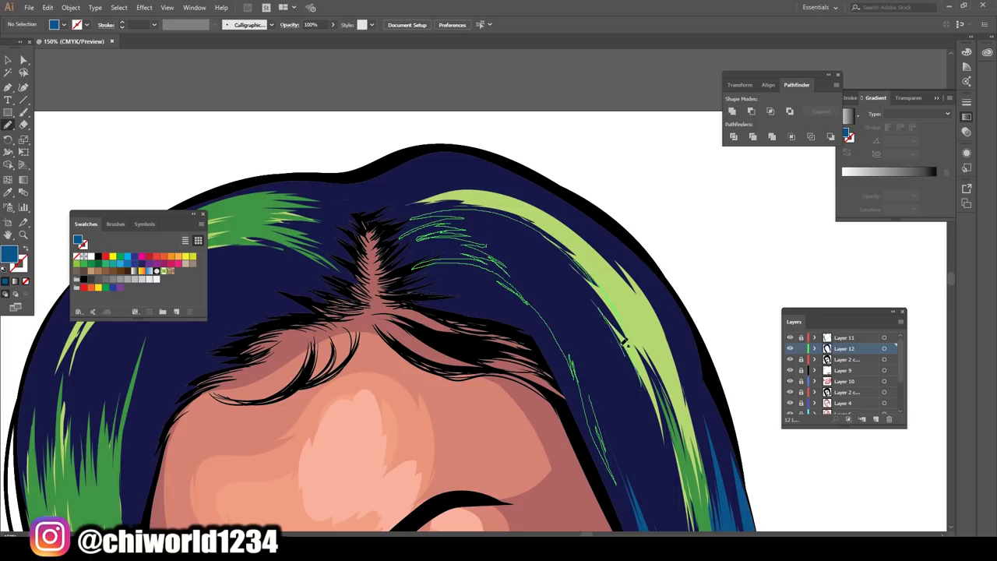
{"action": "left_click_drag", "start_coordinate": [627, 342], "coordinate": [615, 405]}
{"action": "key", "text": "ctrl+equal"}
{"action": "left_click_drag", "start_coordinate": [597, 323], "coordinate": [429, 269]}
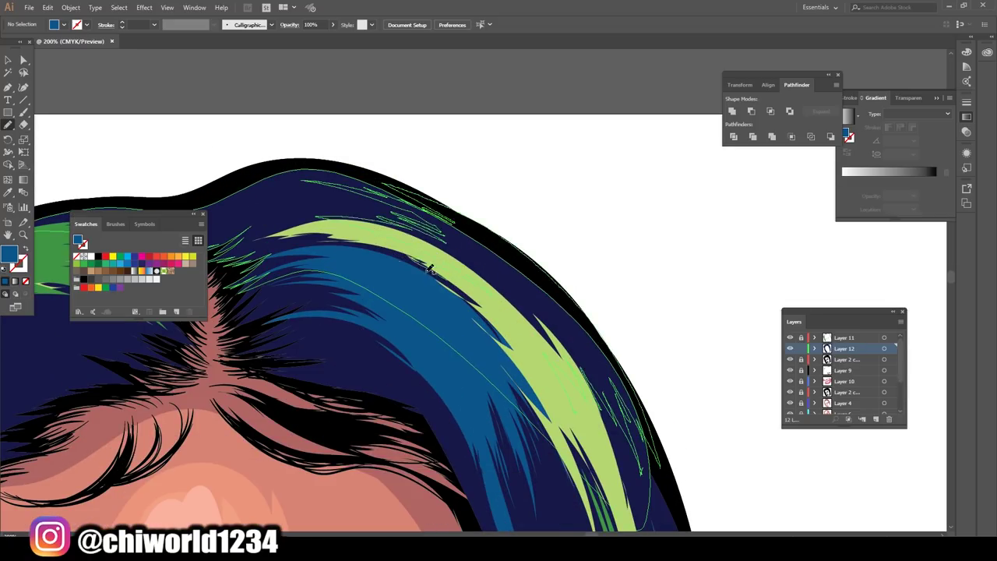
Step: Paint a thin blue wisp across the hairline near the part
{"action": "key", "text": "ctrl+0"}
{"action": "key", "text": "ctrl+equal"}
{"action": "key", "text": "ctrl+equal"}
{"action": "key", "text": "ctrl+equal"}
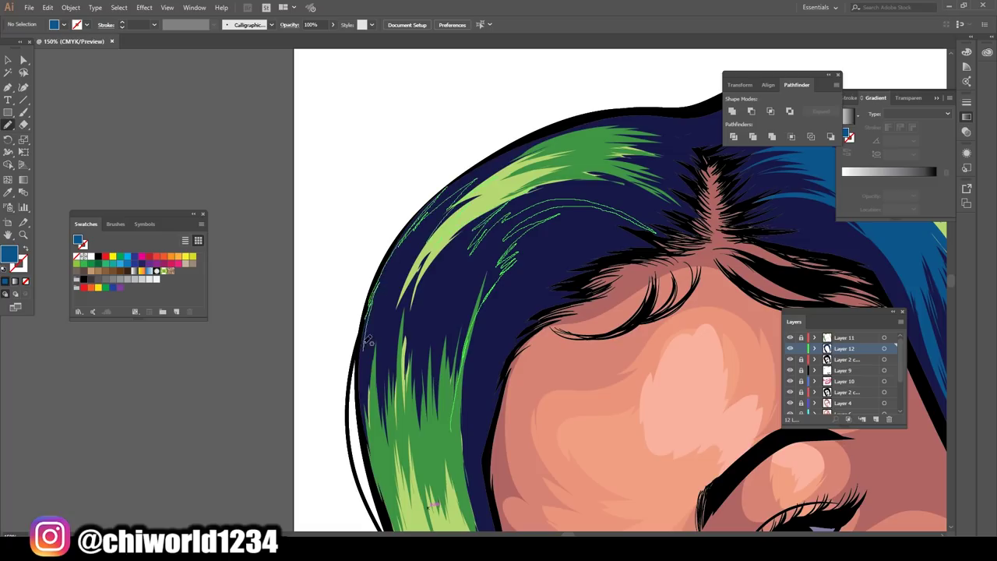
{"action": "key", "text": "ctrl+0"}
{"action": "key", "text": "ctrl+equal"}
{"action": "key", "text": "ctrl+equal"}
{"action": "key", "text": "ctrl+equal"}
{"action": "scroll", "coordinate": [376, 326], "scroll_direction": "up", "scroll_amount": 1}
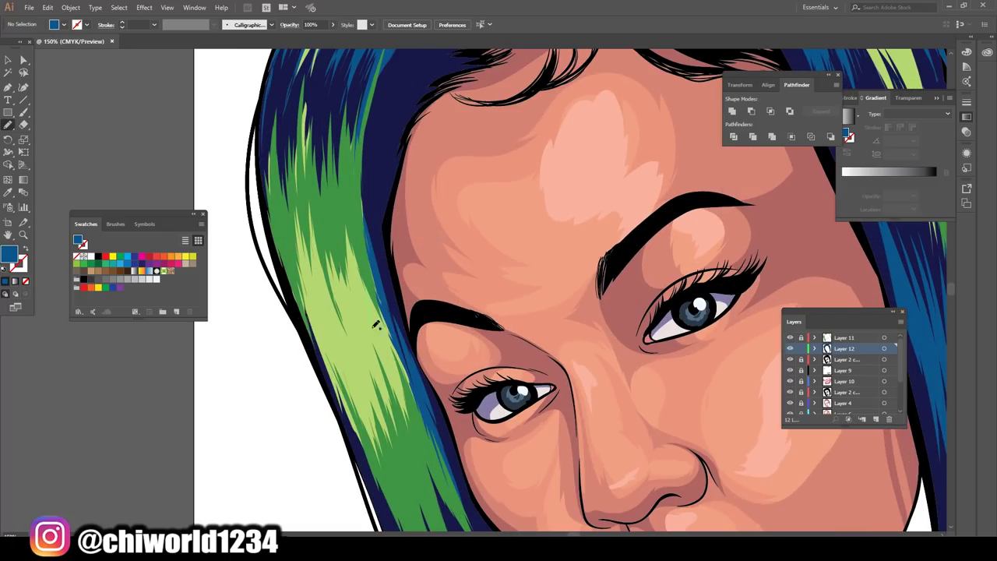
{"action": "key", "text": "ctrl+0"}
{"action": "scroll", "coordinate": [527, 316], "scroll_direction": "up", "scroll_amount": 5}
{"action": "key", "text": "ctrl+0"}
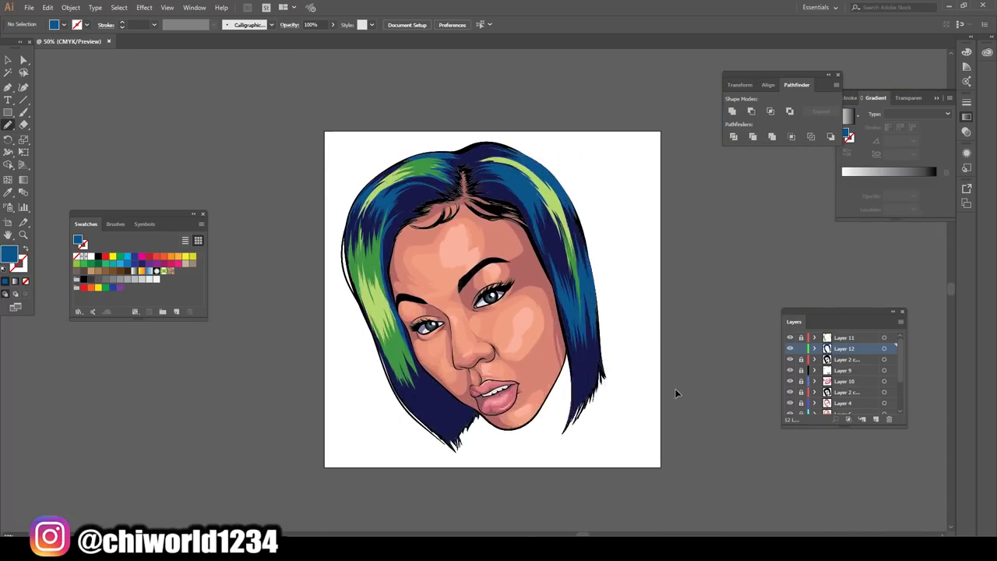
{"action": "key", "text": "ctrl+equal"}
{"action": "key", "text": "ctrl+equal"}
{"action": "key", "text": "ctrl+equal"}
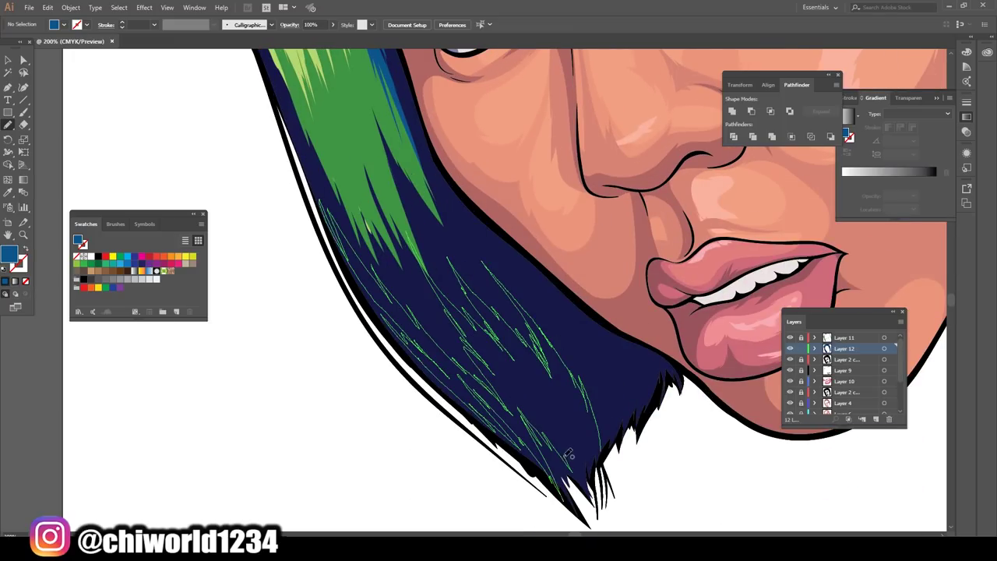
{"action": "key", "text": "ctrl+0"}
{"action": "key", "text": "ctrl+equal"}
{"action": "key", "text": "ctrl+equal"}
{"action": "key", "text": "ctrl+equal"}
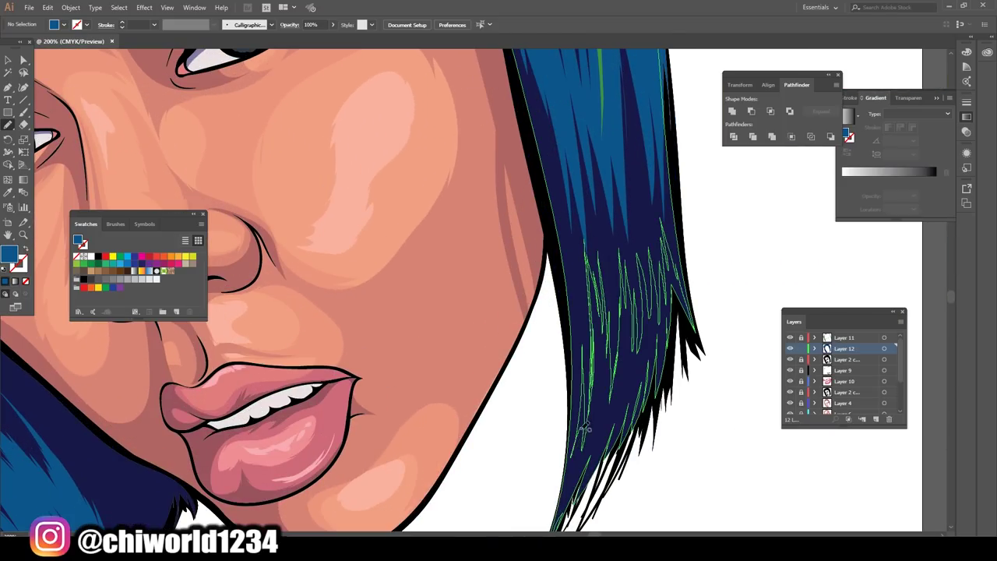
{"action": "key", "text": "ctrl+minus"}
{"action": "key", "text": "ctrl+minus"}
{"action": "key", "text": "ctrl+minus"}
{"action": "scroll", "coordinate": [381, 256], "scroll_direction": "up", "scroll_amount": 3}
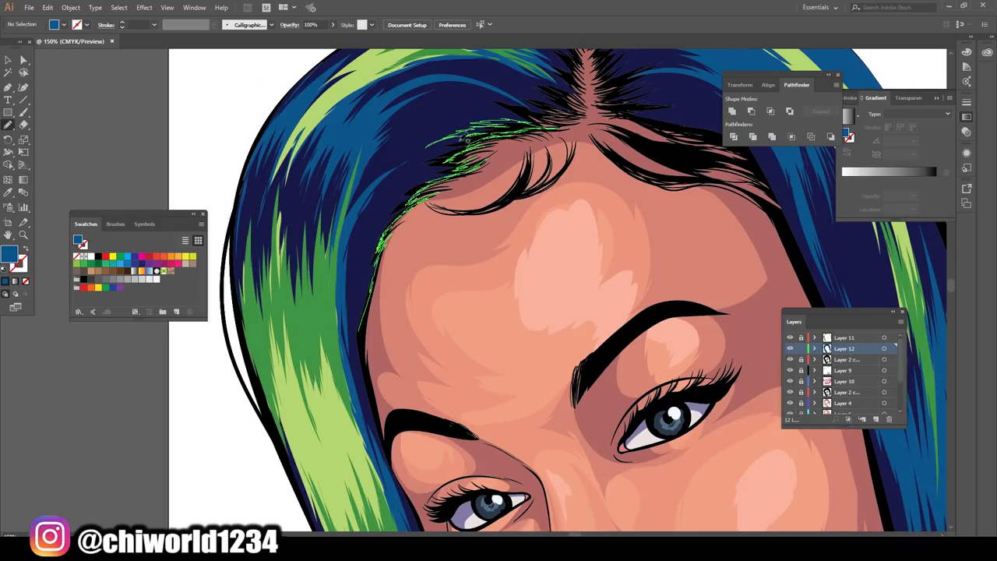
{"action": "scroll", "coordinate": [393, 202], "scroll_direction": "down", "scroll_amount": 2}
{"action": "scroll", "coordinate": [483, 257], "scroll_direction": "up", "scroll_amount": 2}
{"action": "left_click_drag", "start_coordinate": [480, 268], "coordinate": [556, 290]}
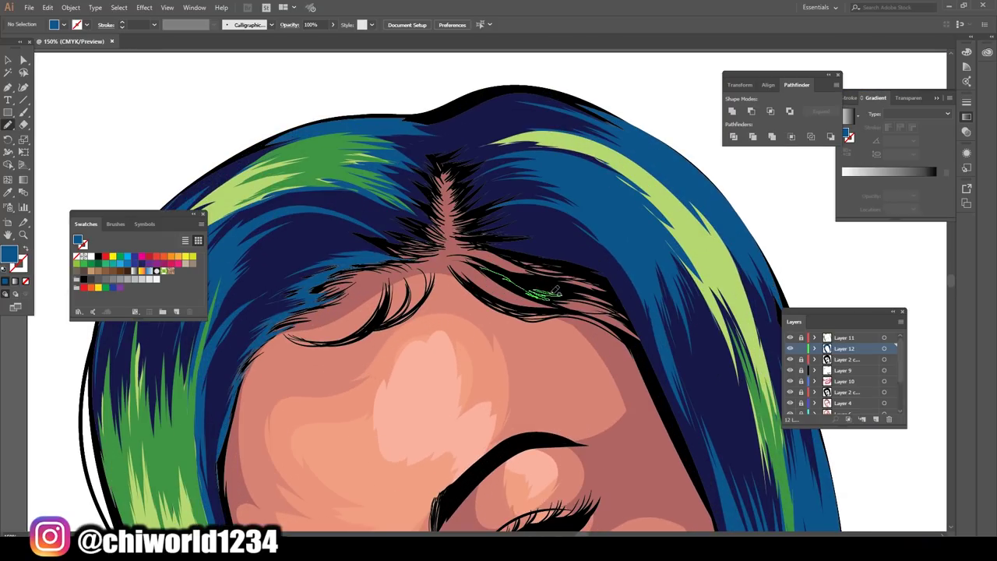
{"action": "scroll", "coordinate": [701, 226], "scroll_direction": "down", "scroll_amount": 2}
{"action": "scroll", "coordinate": [670, 249], "scroll_direction": "up", "scroll_amount": 2}
{"action": "key", "text": "b"}
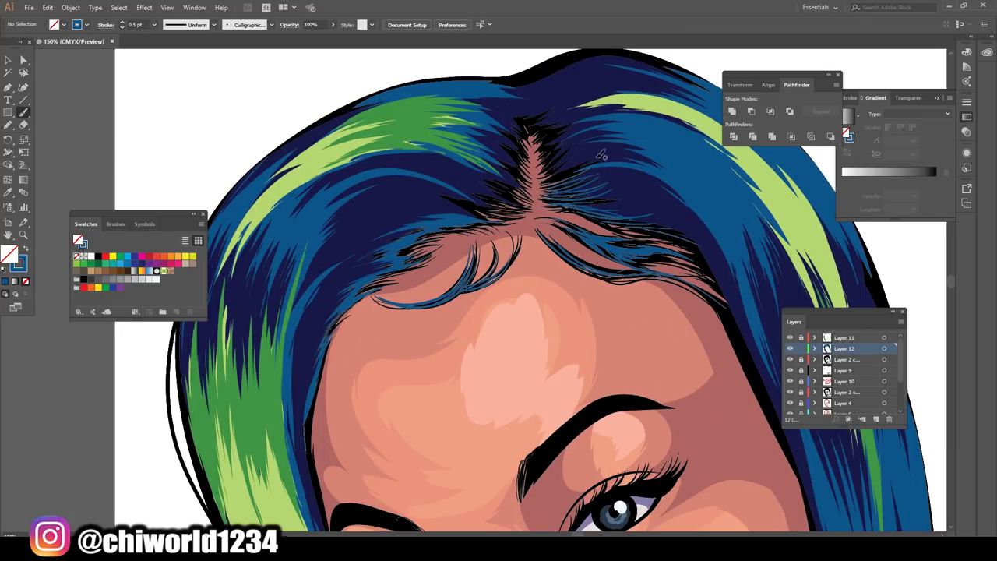
{"action": "scroll", "coordinate": [523, 133], "scroll_direction": "down", "scroll_amount": 3}
{"action": "scroll", "coordinate": [531, 227], "scroll_direction": "up", "scroll_amount": 4}
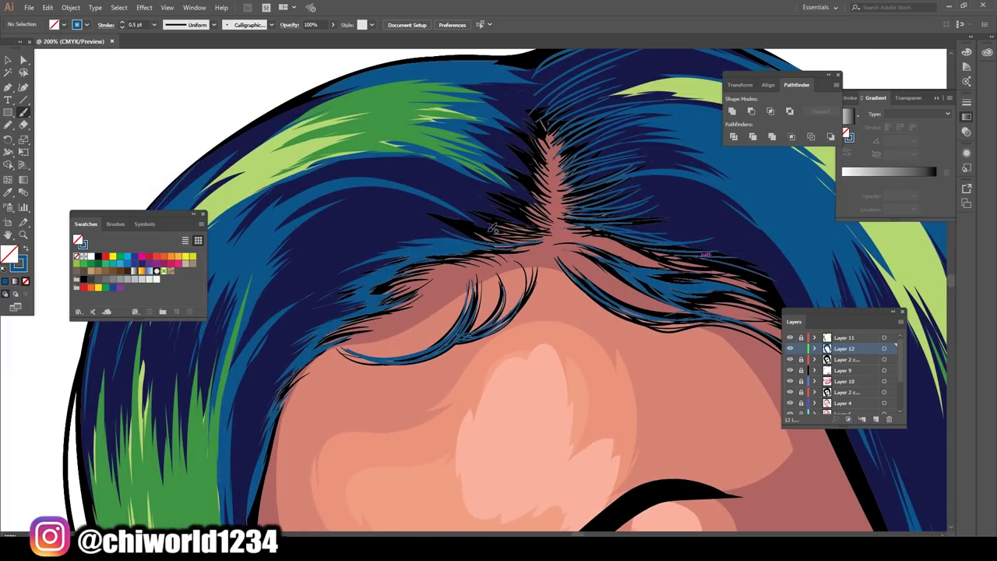
{"action": "scroll", "coordinate": [701, 436], "scroll_direction": "down", "scroll_amount": 3}
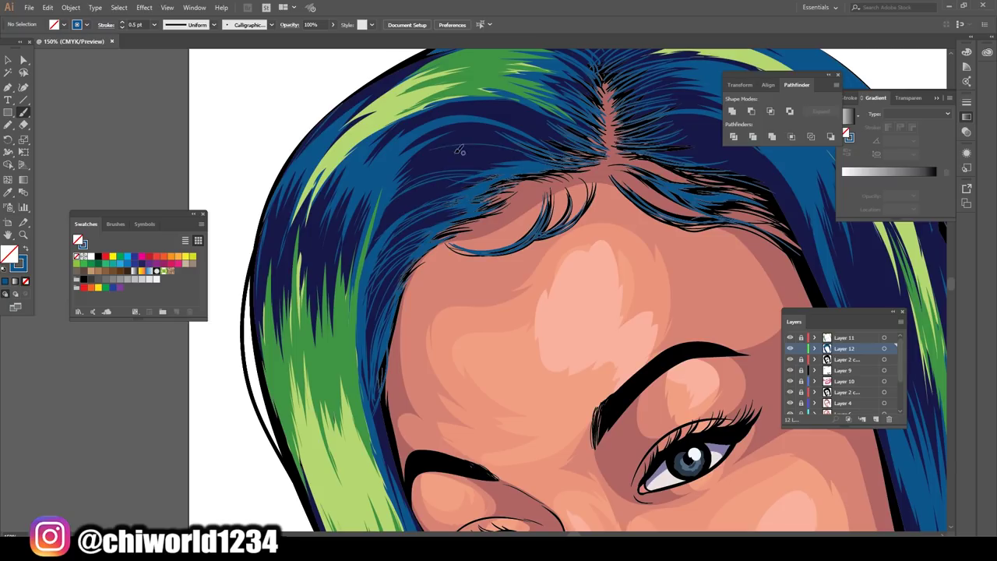
{"action": "key", "text": "ctrl+minus"}
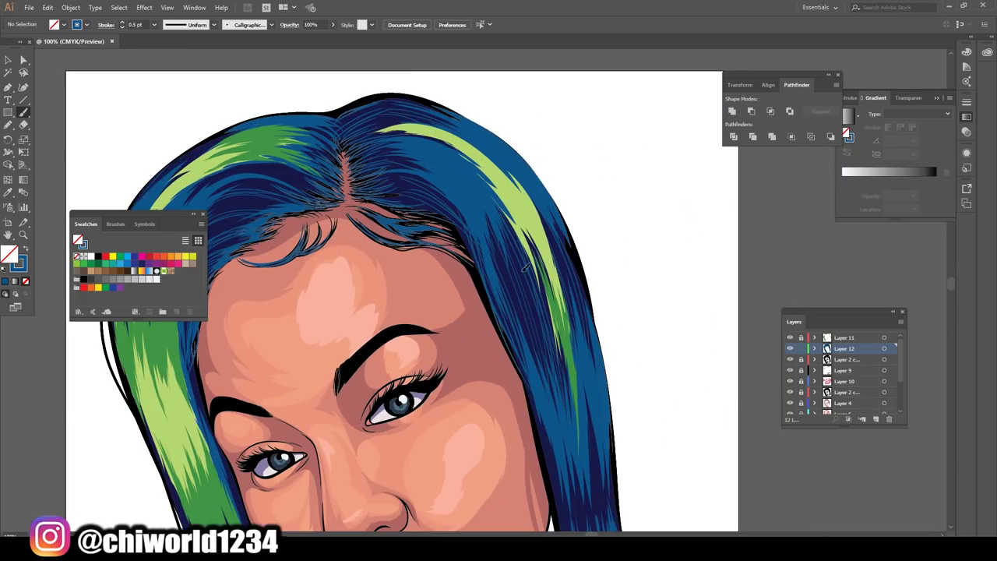
{"action": "left_click_drag", "start_coordinate": [526, 267], "coordinate": [660, 80]}
{"action": "key", "text": "ctrl+plus"}
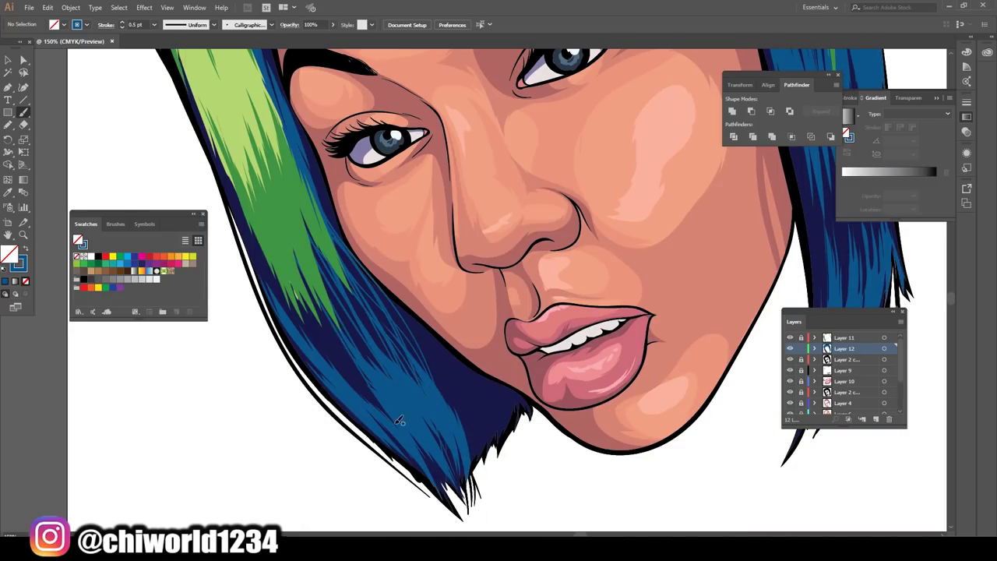
{"action": "key", "text": "ctrl+minus"}
{"action": "key", "text": "ctrl+plus"}
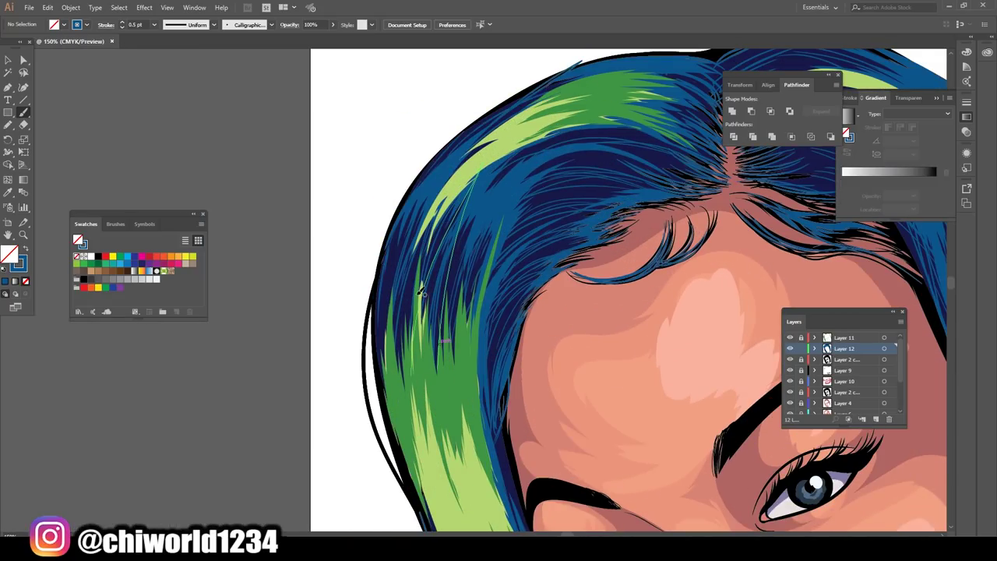
{"action": "key", "text": "ctrl+0"}
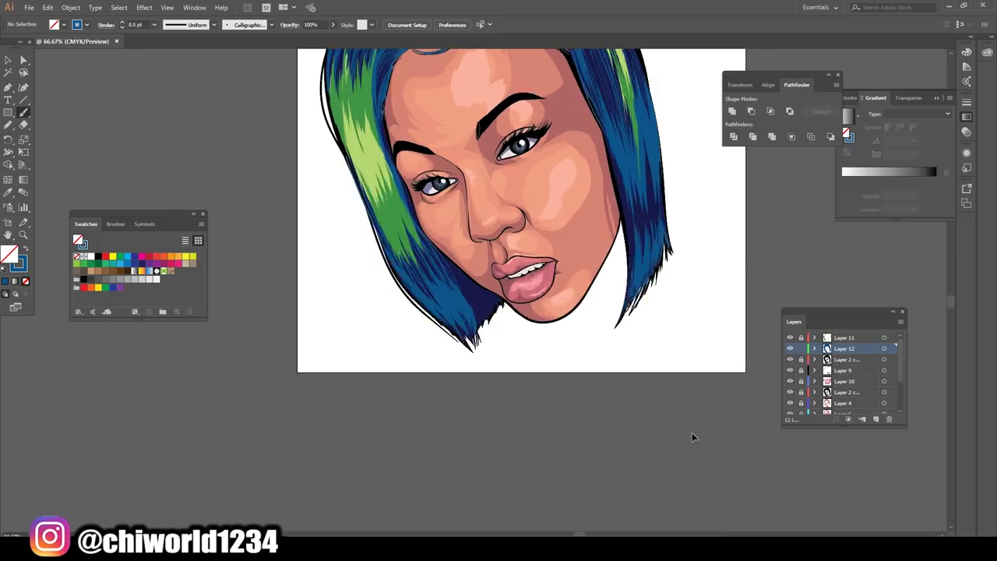
{"action": "key", "text": "ctrl+plus"}
{"action": "key", "text": "ctrl+minus"}
{"action": "key", "text": "ctrl+minus"}
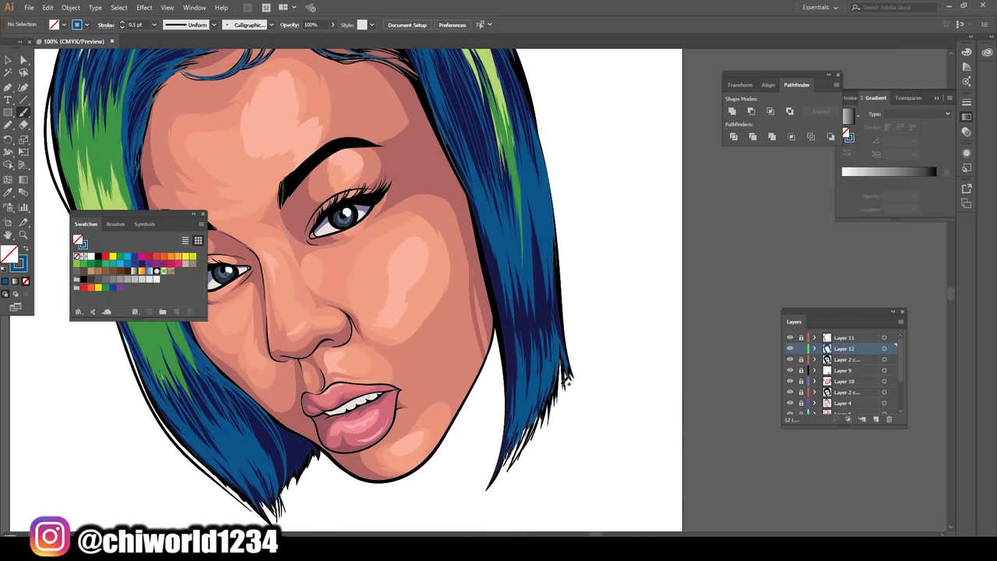
Step: Move Layer 13 to the top and paint purple strands through the right-side hair
{"action": "key", "text": "ctrl+minus"}
{"action": "key", "text": "ctrl+minus"}
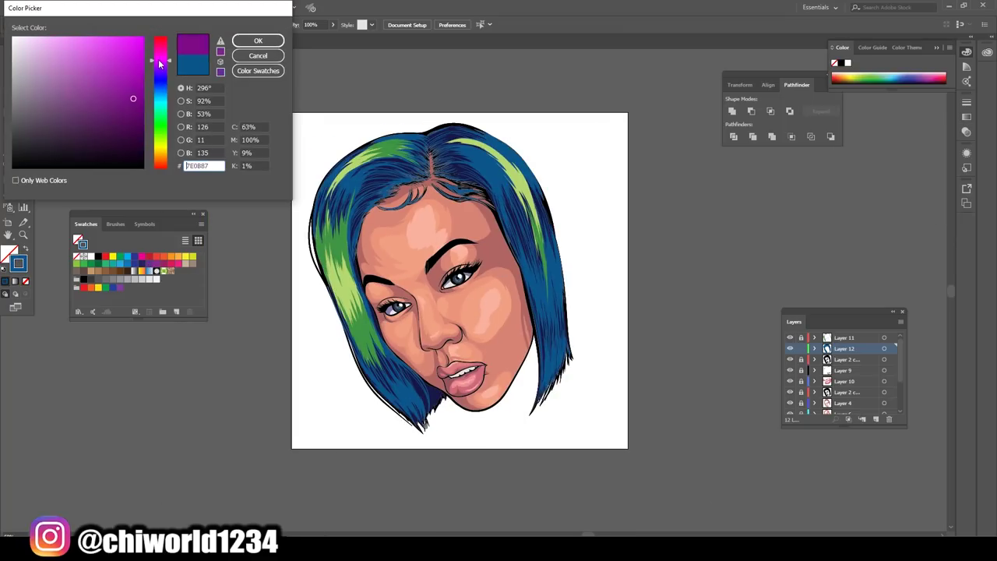
{"action": "left_click_drag", "start_coordinate": [844, 332], "coordinate": [844, 338]}
{"action": "key", "text": "ctrl+plus"}
{"action": "key", "text": "ctrl+plus"}
{"action": "key", "text": "ctrl+plus"}
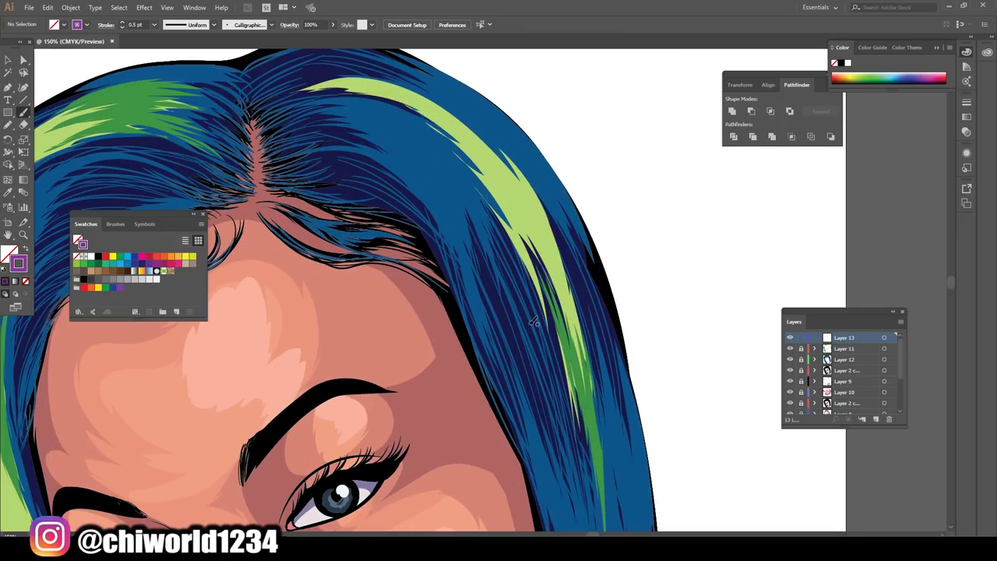
{"action": "left_click_drag", "start_coordinate": [484, 210], "coordinate": [537, 390]}
{"action": "left_click_drag", "start_coordinate": [467, 187], "coordinate": [541, 424]}
{"action": "left_click_drag", "start_coordinate": [436, 211], "coordinate": [522, 460]}
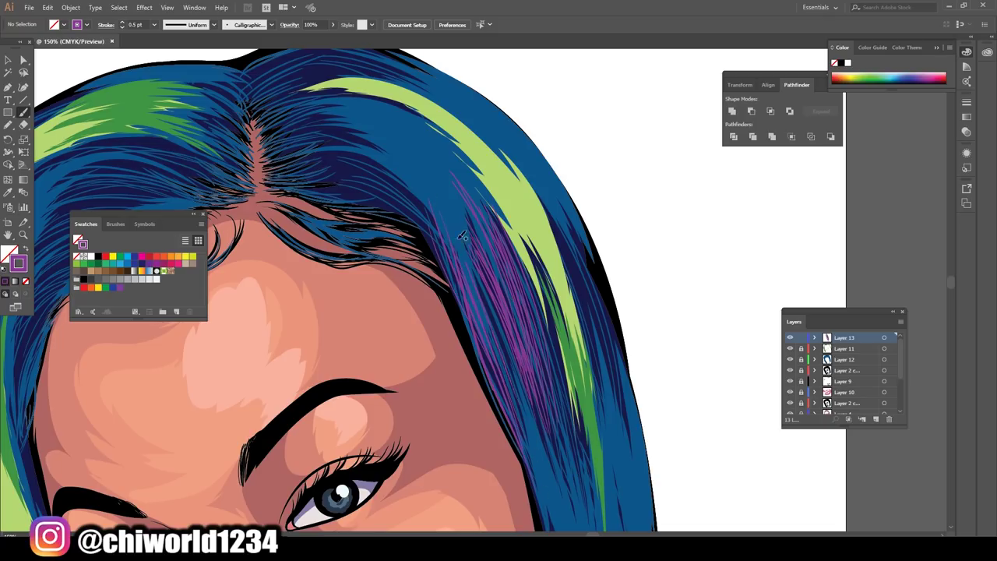
{"action": "left_click_drag", "start_coordinate": [444, 234], "coordinate": [514, 401]}
Step: Switch the stroke to light blue and paint the first light-blue strands
{"action": "key", "text": "ctrl+0"}
{"action": "key", "text": "ctrl+plus"}
{"action": "key", "text": "ctrl+plus"}
{"action": "key", "text": "ctrl+plus"}
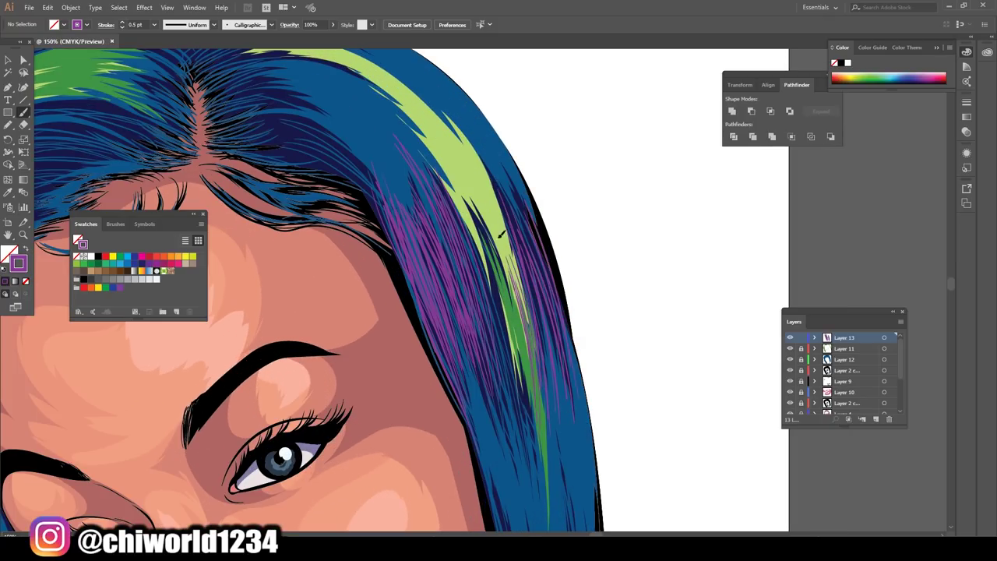
{"action": "key", "text": "ctrl+0"}
{"action": "key", "text": "ctrl+plus"}
{"action": "key", "text": "ctrl+plus"}
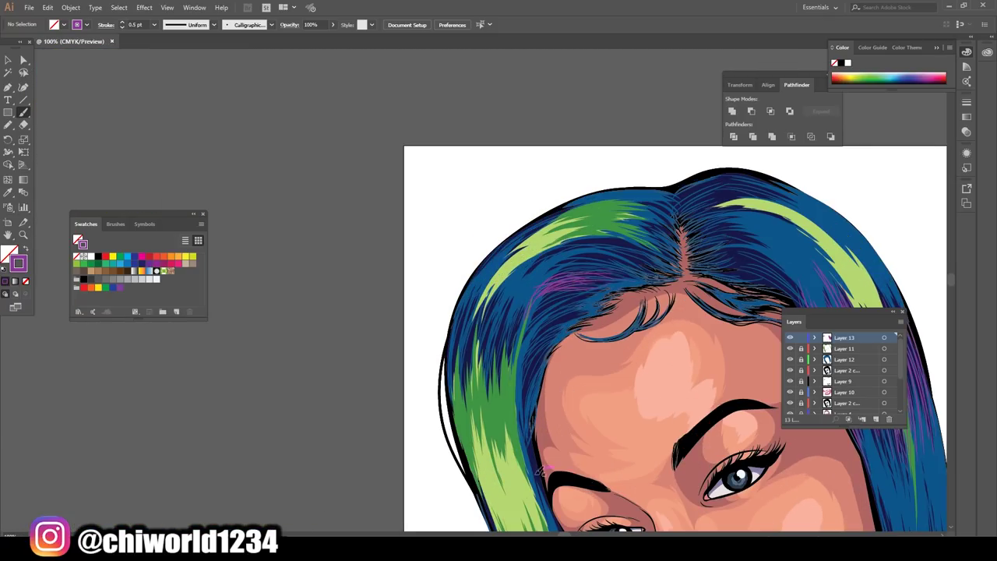
{"action": "key", "text": "ctrl+0"}
{"action": "key", "text": "ctrl+plus"}
{"action": "left_click", "coordinate": [121, 265]}
{"action": "key", "text": "ctrl+plus"}
{"action": "key", "text": "ctrl+plus"}
{"action": "left_click_drag", "start_coordinate": [558, 173], "coordinate": [573, 393]}
{"action": "mouse_move", "coordinate": [561, 171]}
{"action": "left_mouse_down"}
{"action": "mouse_move", "coordinate": [592, 394]}
{"action": "mouse_move", "coordinate": [570, 441]}
{"action": "left_mouse_up"}
Step: Add six more light-blue strands down the right side of the hair
{"action": "scroll", "coordinate": [576, 234], "scroll_direction": "left", "scroll_amount": 1}
{"action": "left_click_drag", "start_coordinate": [576, 212], "coordinate": [589, 459]}
{"action": "left_click_drag", "start_coordinate": [545, 210], "coordinate": [583, 450]}
{"action": "left_click_drag", "start_coordinate": [505, 223], "coordinate": [561, 394]}
{"action": "left_click_drag", "start_coordinate": [493, 210], "coordinate": [549, 330]}
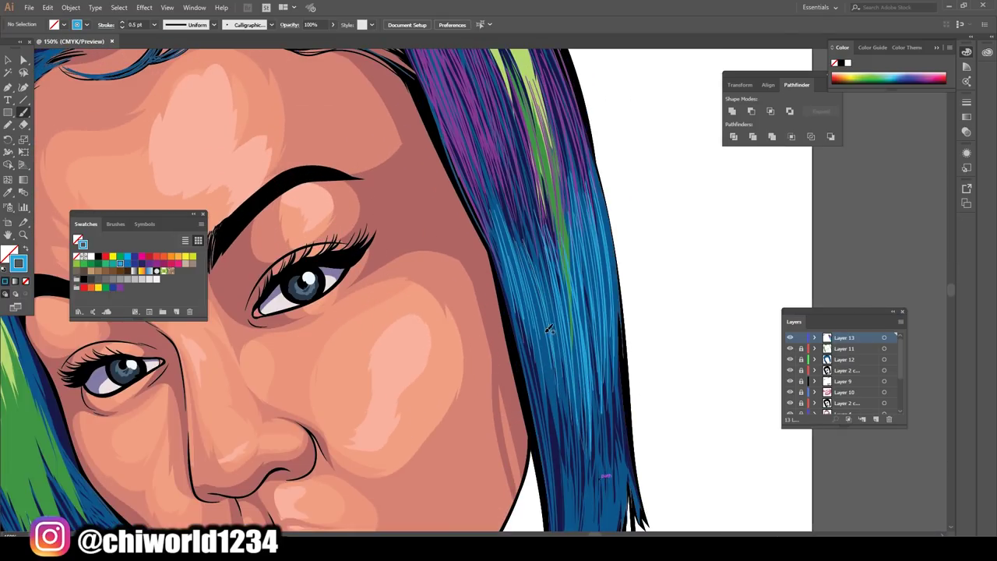
{"action": "left_click_drag", "start_coordinate": [567, 235], "coordinate": [538, 396]}
{"action": "left_click_drag", "start_coordinate": [611, 194], "coordinate": [597, 380]}
Step: Paint a blue strand over the green hair section
{"action": "key", "text": "ctrl+0"}
{"action": "key", "text": "ctrl+plus"}
{"action": "key", "text": "ctrl+plus"}
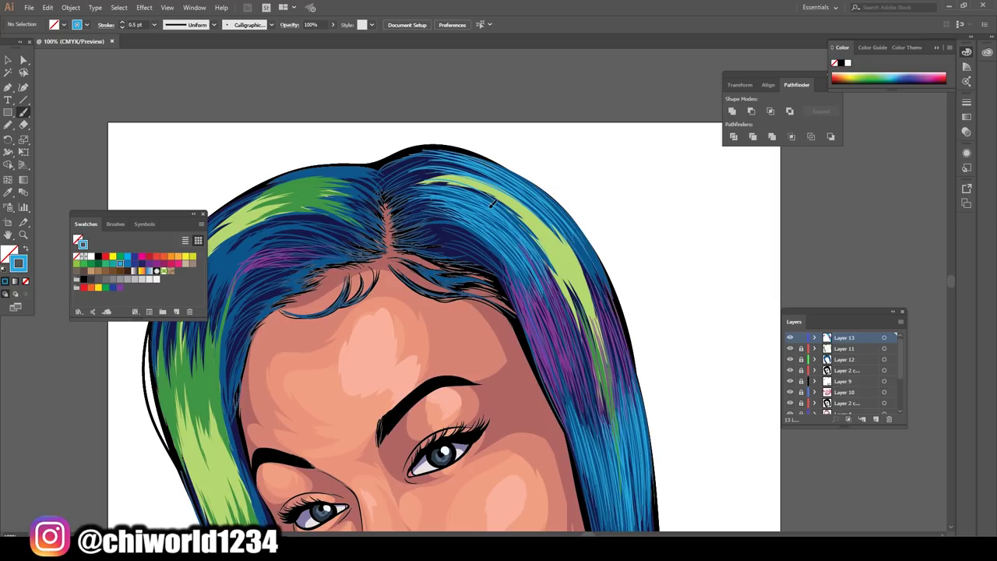
{"action": "key", "text": "ctrl+0"}
{"action": "key", "text": "ctrl+plus"}
{"action": "key", "text": "ctrl+plus"}
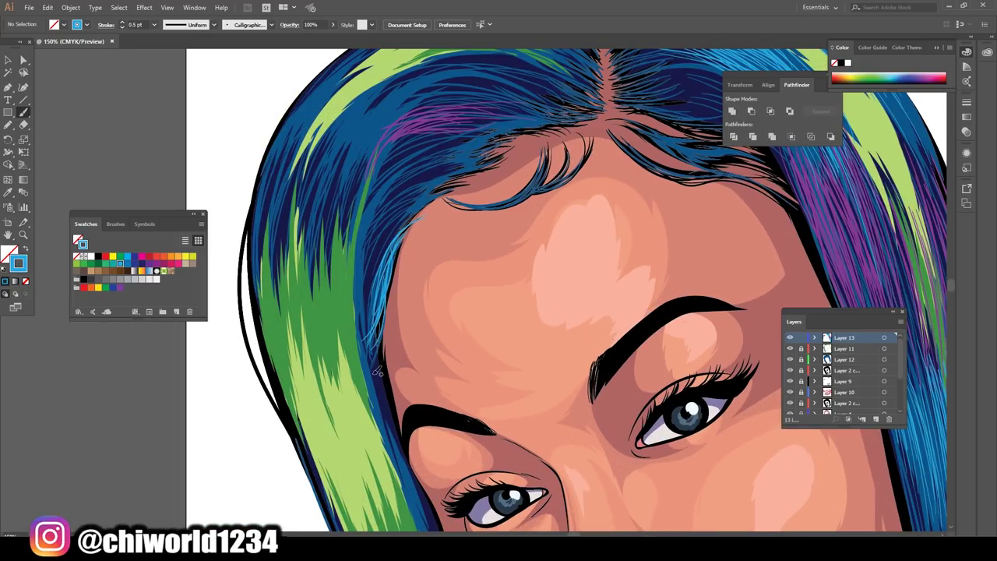
{"action": "scroll", "coordinate": [377, 371], "scroll_direction": "up", "scroll_amount": 1}
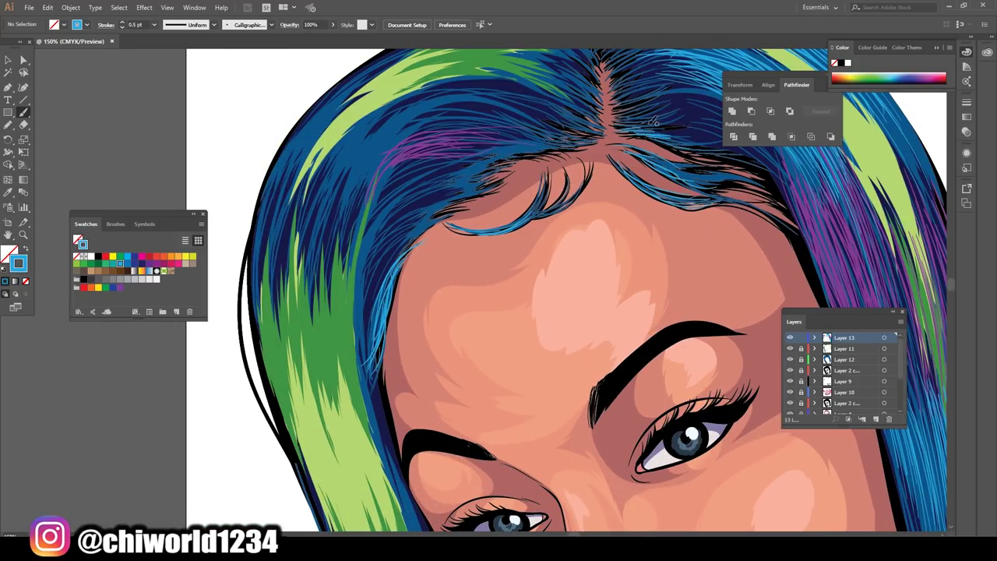
{"action": "key", "text": "ctrl+minus"}
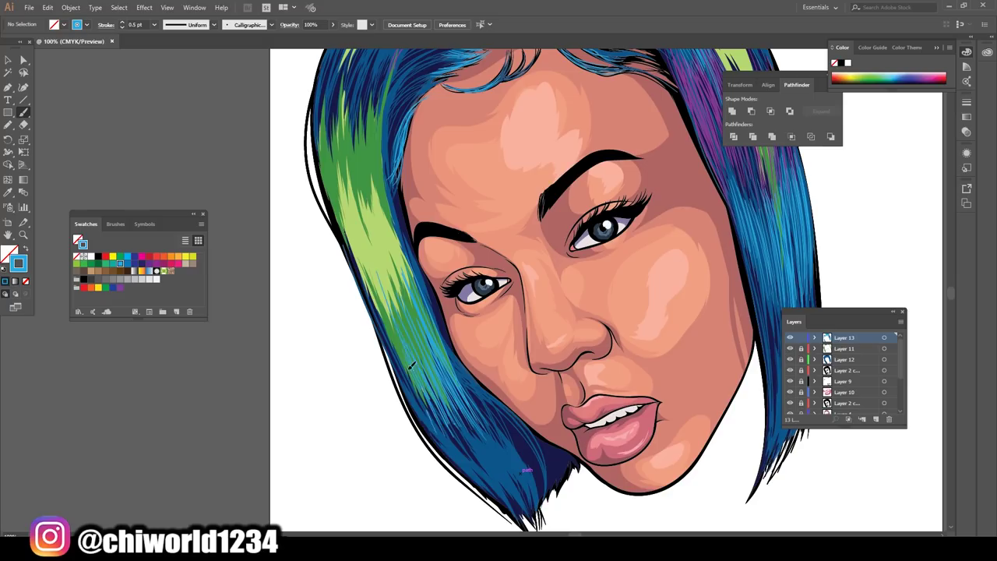
{"action": "left_click_drag", "start_coordinate": [378, 290], "coordinate": [433, 417]}
Step: Set the stroke colour to a dark teal in the Color Picker
{"action": "key", "text": "ctrl+minus"}
{"action": "key", "text": "ctrl+minus"}
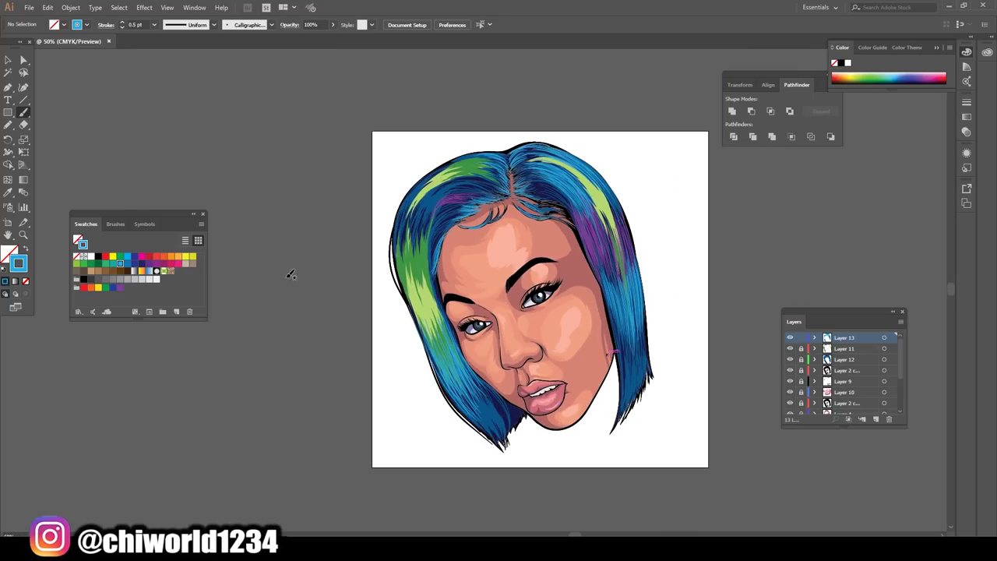
{"action": "key", "text": "ctrl+plus"}
{"action": "key", "text": "ctrl+plus"}
{"action": "scroll", "coordinate": [437, 234], "scroll_direction": "up", "scroll_amount": 2}
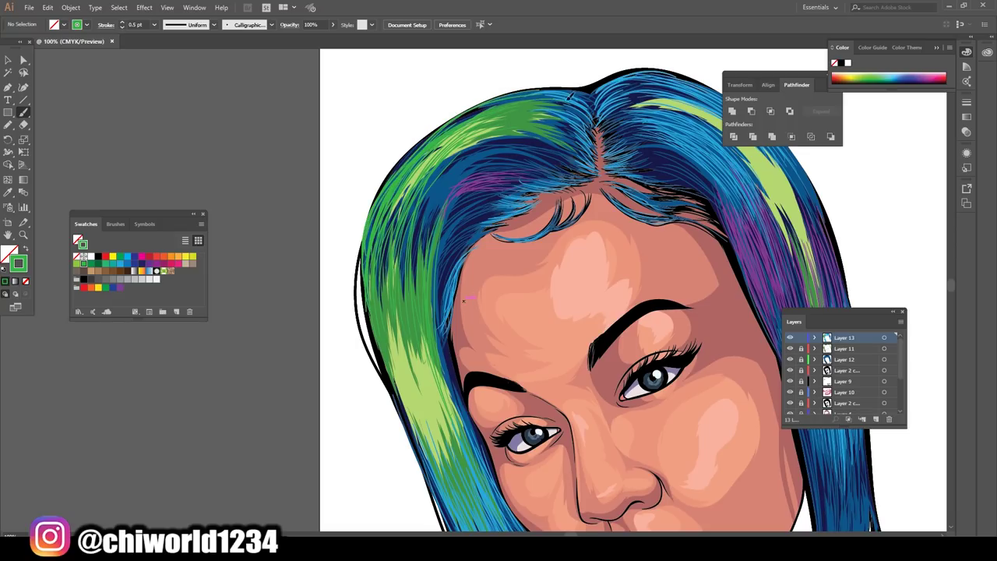
{"action": "key", "text": "ctrl+minus"}
{"action": "key", "text": "ctrl+plus"}
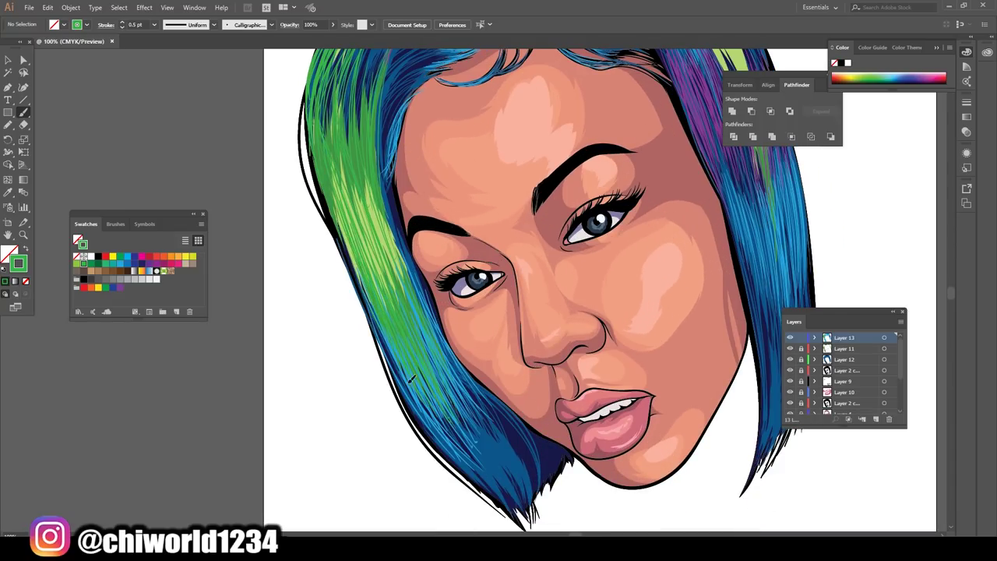
{"action": "scroll", "coordinate": [470, 457], "scroll_direction": "down", "scroll_amount": 3}
{"action": "scroll", "coordinate": [470, 457], "scroll_direction": "up", "scroll_amount": 4}
{"action": "double_click", "coordinate": [18, 264]}
{"action": "key", "text": "Return"}
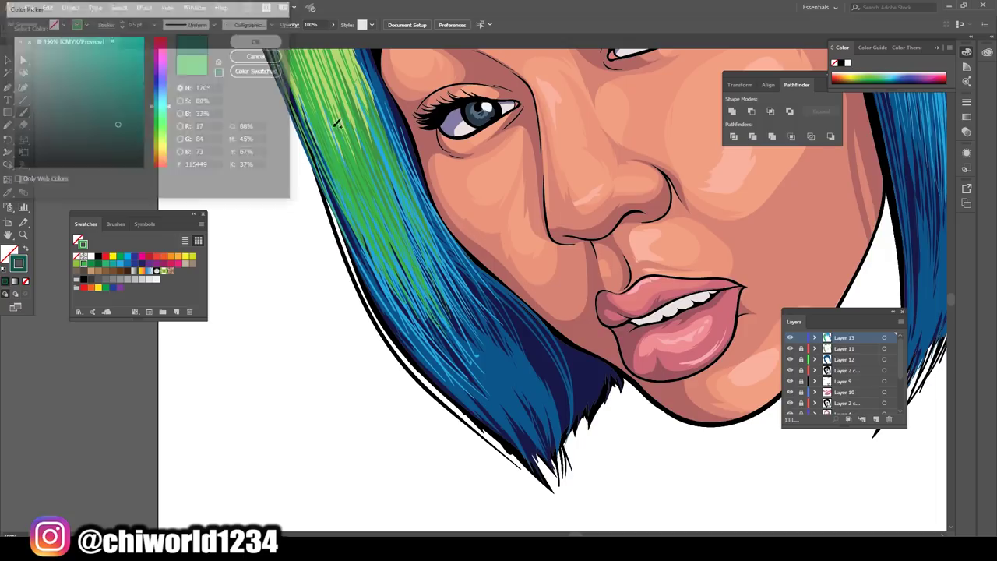
Step: Paint six dark-teal strands across the left hair
{"action": "left_click_drag", "start_coordinate": [382, 140], "coordinate": [467, 342]}
{"action": "left_click_drag", "start_coordinate": [343, 125], "coordinate": [436, 296]}
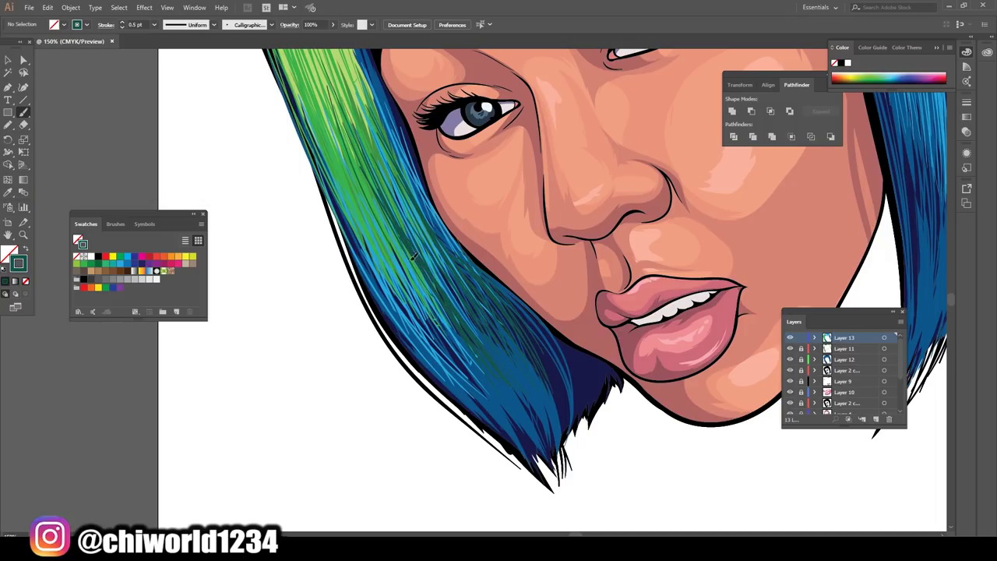
{"action": "left_click_drag", "start_coordinate": [390, 234], "coordinate": [471, 363]}
{"action": "left_click_drag", "start_coordinate": [343, 163], "coordinate": [469, 378]}
{"action": "left_click_drag", "start_coordinate": [346, 218], "coordinate": [445, 371]}
{"action": "left_click_drag", "start_coordinate": [304, 81], "coordinate": [438, 265]}
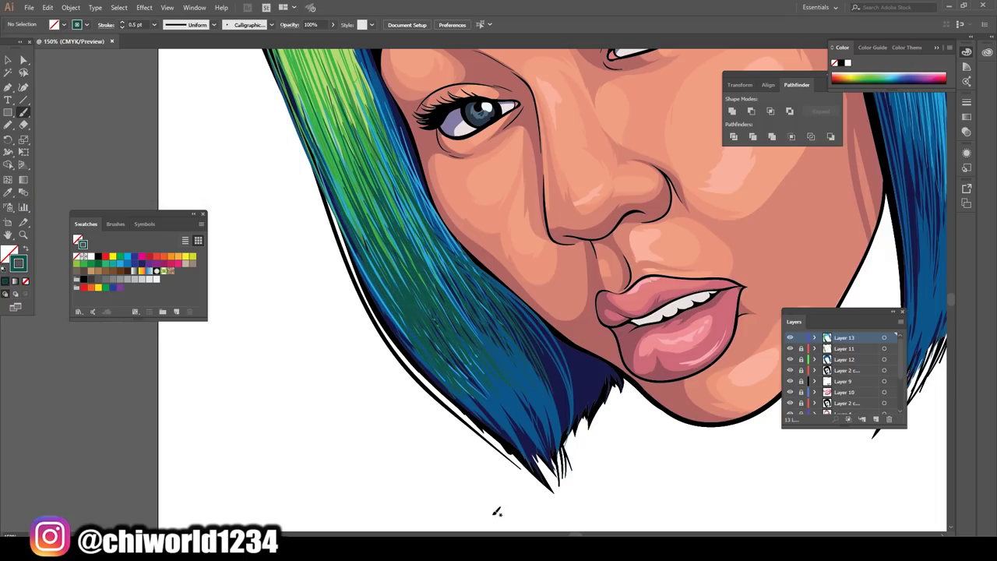
Step: Switch the stroke to purple, then begin choosing another stroke colour
{"action": "scroll", "coordinate": [494, 514], "scroll_direction": "down", "scroll_amount": 1}
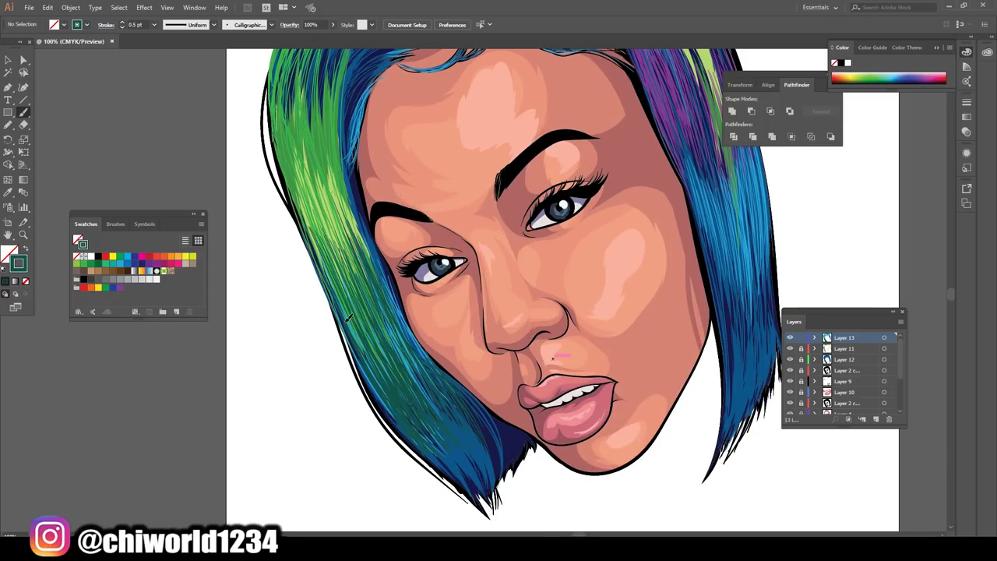
{"action": "scroll", "coordinate": [431, 467], "scroll_direction": "down", "scroll_amount": 2}
{"action": "scroll", "coordinate": [537, 222], "scroll_direction": "up", "scroll_amount": 2}
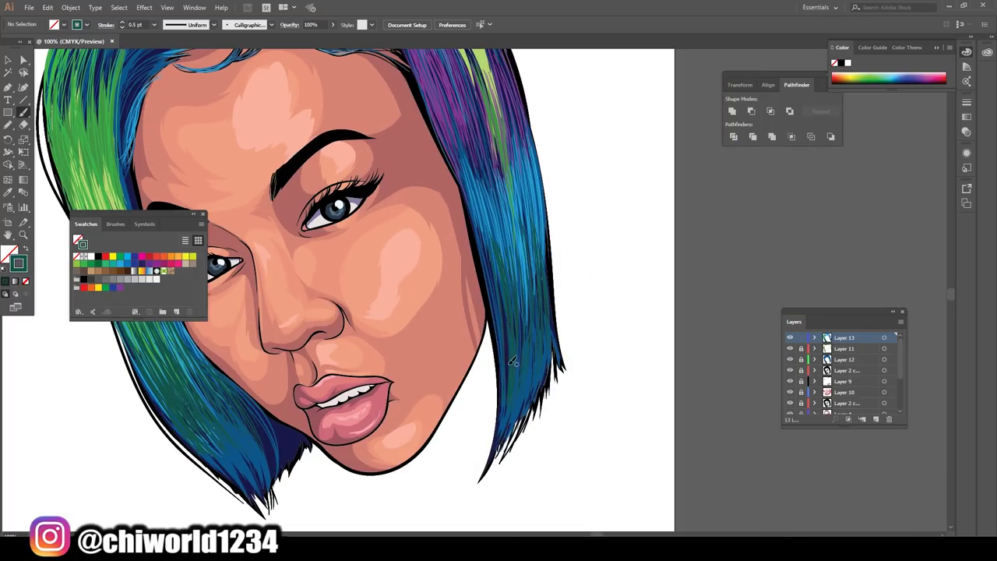
{"action": "scroll", "coordinate": [524, 359], "scroll_direction": "down", "scroll_amount": 2}
{"action": "scroll", "coordinate": [541, 461], "scroll_direction": "down", "scroll_amount": 1}
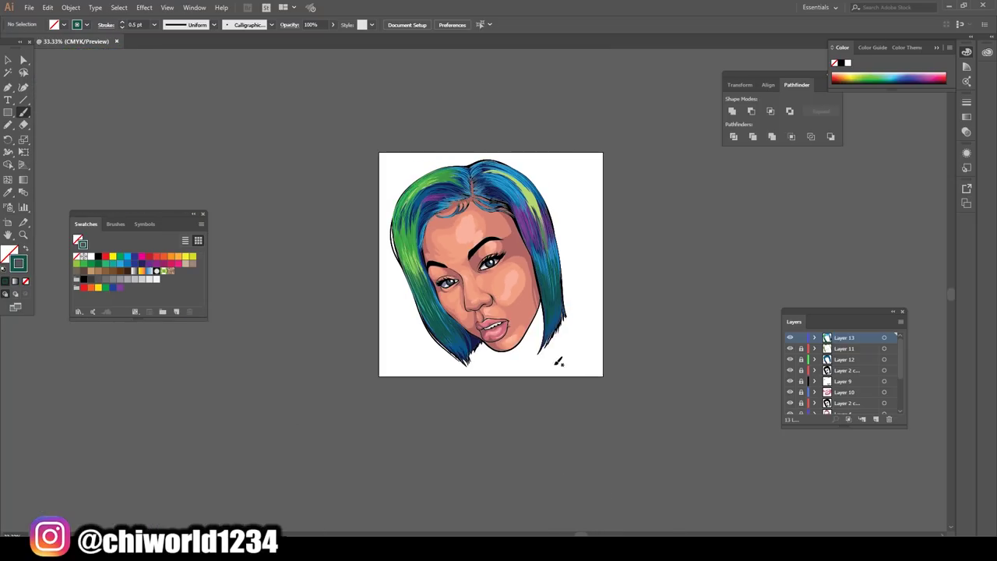
{"action": "scroll", "coordinate": [557, 423], "scroll_direction": "up", "scroll_amount": 2}
{"action": "scroll", "coordinate": [547, 162], "scroll_direction": "up", "scroll_amount": 1}
{"action": "left_click", "coordinate": [147, 264]}
{"action": "scroll", "coordinate": [471, 405], "scroll_direction": "up", "scroll_amount": 1}
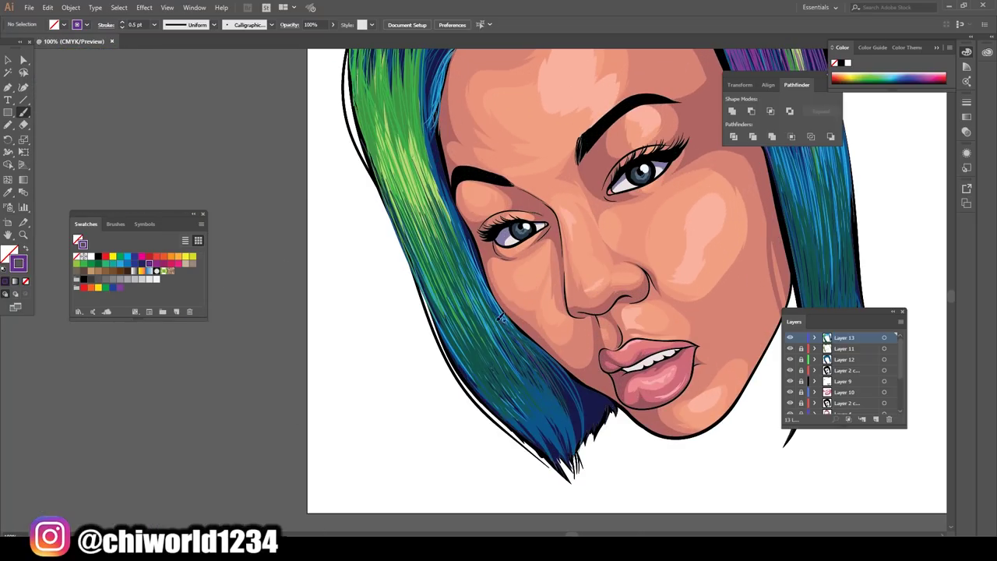
{"action": "scroll", "coordinate": [498, 394], "scroll_direction": "down", "scroll_amount": 2}
{"action": "scroll", "coordinate": [630, 372], "scroll_direction": "up", "scroll_amount": 1}
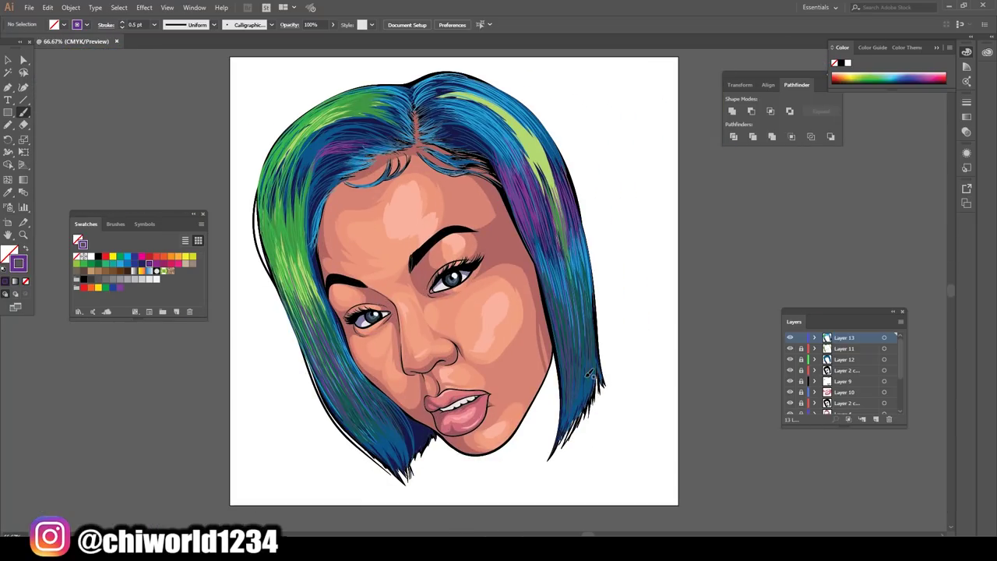
{"action": "scroll", "coordinate": [590, 374], "scroll_direction": "up", "scroll_amount": 2}
{"action": "scroll", "coordinate": [591, 374], "scroll_direction": "up", "scroll_amount": 1}
{"action": "double_click", "coordinate": [19, 264]}
Step: Set the stroke to light green and paint two strands to widen the green streak
{"action": "left_click", "coordinate": [263, 39]}
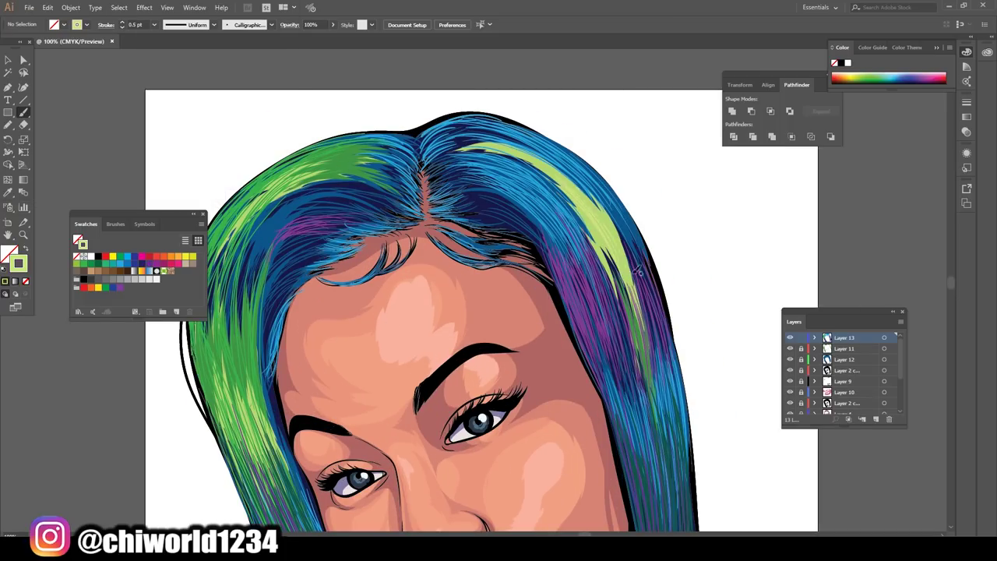
{"action": "left_click_drag", "start_coordinate": [638, 269], "coordinate": [545, 159]}
{"action": "left_click_drag", "start_coordinate": [608, 289], "coordinate": [513, 169]}
{"action": "scroll", "coordinate": [412, 468], "scroll_direction": "down", "scroll_amount": 2}
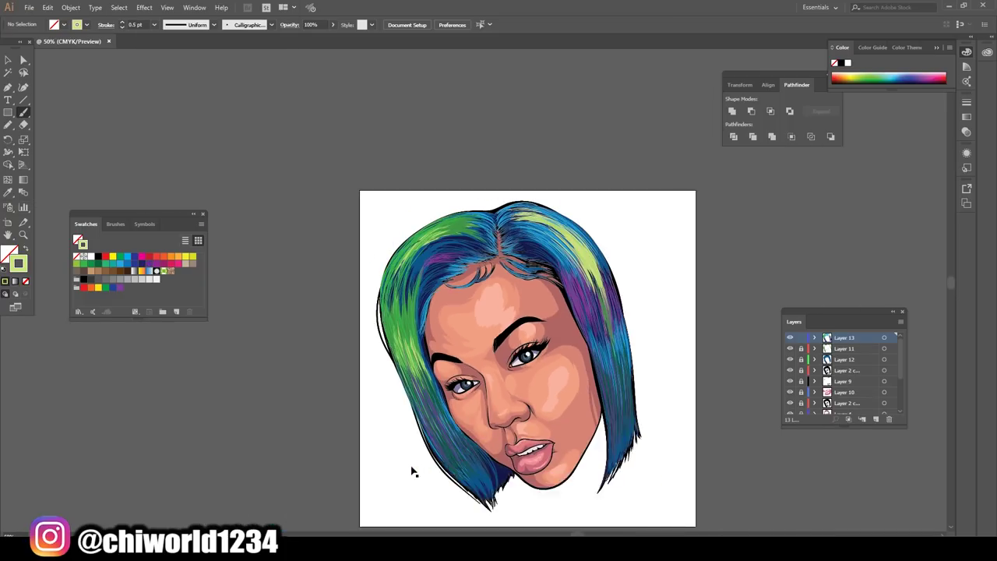
{"action": "scroll", "coordinate": [402, 257], "scroll_direction": "up", "scroll_amount": 2}
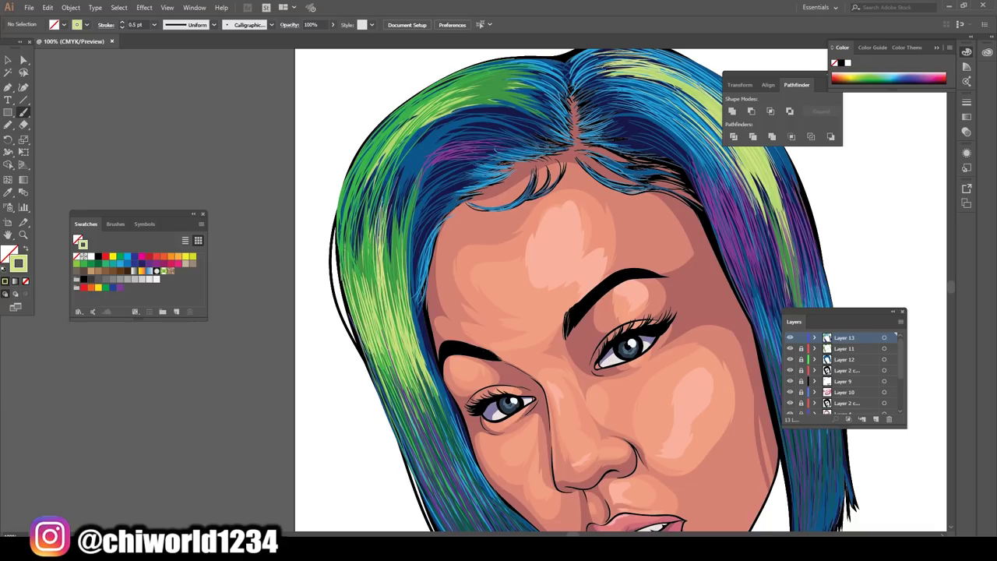
{"action": "scroll", "coordinate": [445, 473], "scroll_direction": "down", "scroll_amount": 2}
{"action": "scroll", "coordinate": [499, 312], "scroll_direction": "up", "scroll_amount": 2}
{"action": "scroll", "coordinate": [499, 311], "scroll_direction": "up", "scroll_amount": 1}
Step: Add an empty Layer 14 at the top of the layer stack
{"action": "key", "text": "ctrl+l"}
{"action": "scroll", "coordinate": [769, 382], "scroll_direction": "up", "scroll_amount": 1}
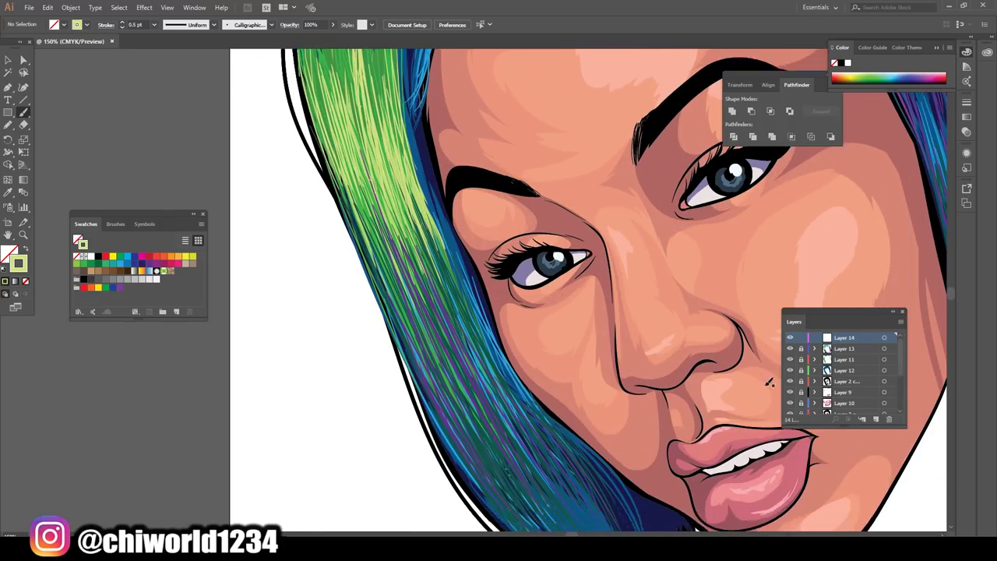
{"action": "scroll", "coordinate": [770, 382], "scroll_direction": "down", "scroll_amount": 2}
{"action": "scroll", "coordinate": [499, 311], "scroll_direction": "up", "scroll_amount": 3}
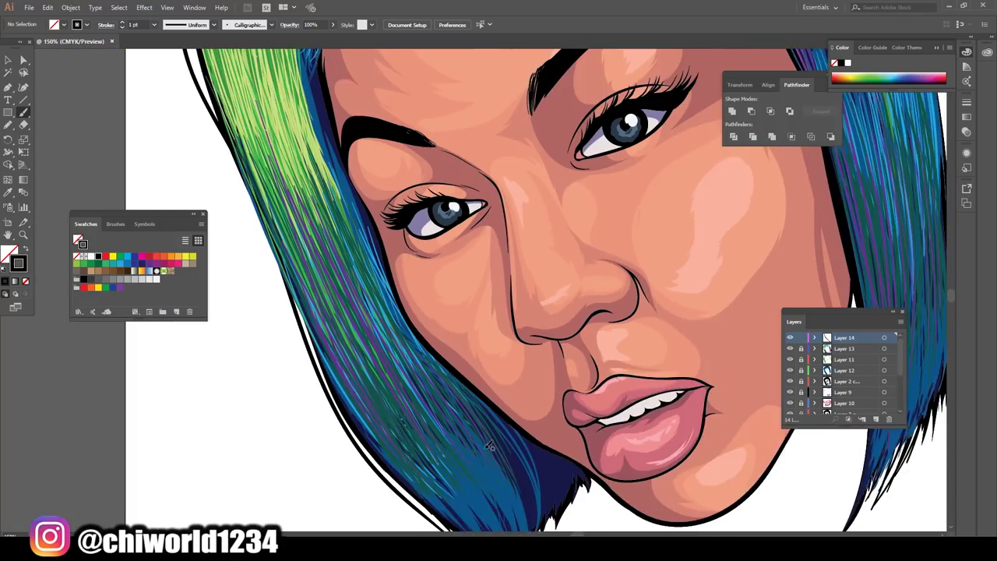
{"action": "scroll", "coordinate": [489, 446], "scroll_direction": "up", "scroll_amount": 1}
{"action": "scroll", "coordinate": [468, 350], "scroll_direction": "down", "scroll_amount": 2}
{"action": "scroll", "coordinate": [498, 312], "scroll_direction": "up", "scroll_amount": 2}
{"action": "scroll", "coordinate": [431, 413], "scroll_direction": "down", "scroll_amount": 3}
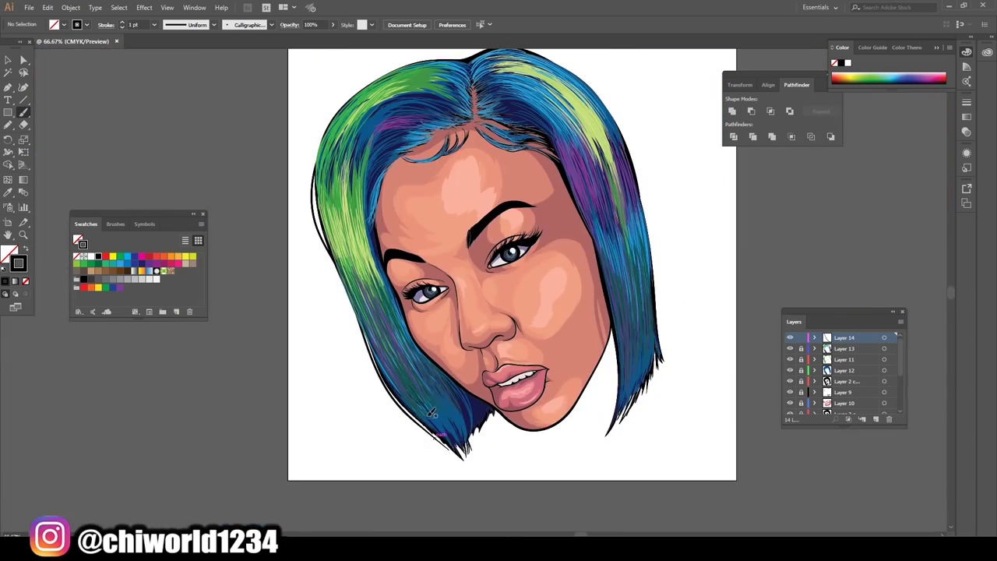
{"action": "scroll", "coordinate": [592, 358], "scroll_direction": "up", "scroll_amount": 2}
{"action": "scroll", "coordinate": [596, 359], "scroll_direction": "up", "scroll_amount": 3}
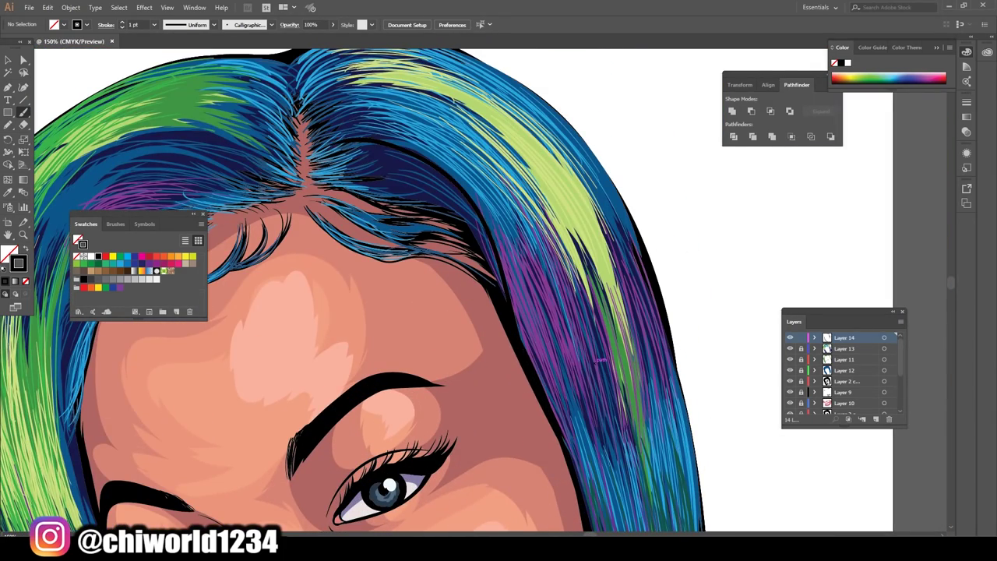
{"action": "scroll", "coordinate": [596, 358], "scroll_direction": "down", "scroll_amount": 1}
{"action": "scroll", "coordinate": [546, 335], "scroll_direction": "down", "scroll_amount": 1}
{"action": "scroll", "coordinate": [530, 320], "scroll_direction": "down", "scroll_amount": 2}
{"action": "scroll", "coordinate": [527, 312], "scroll_direction": "up", "scroll_amount": 4}
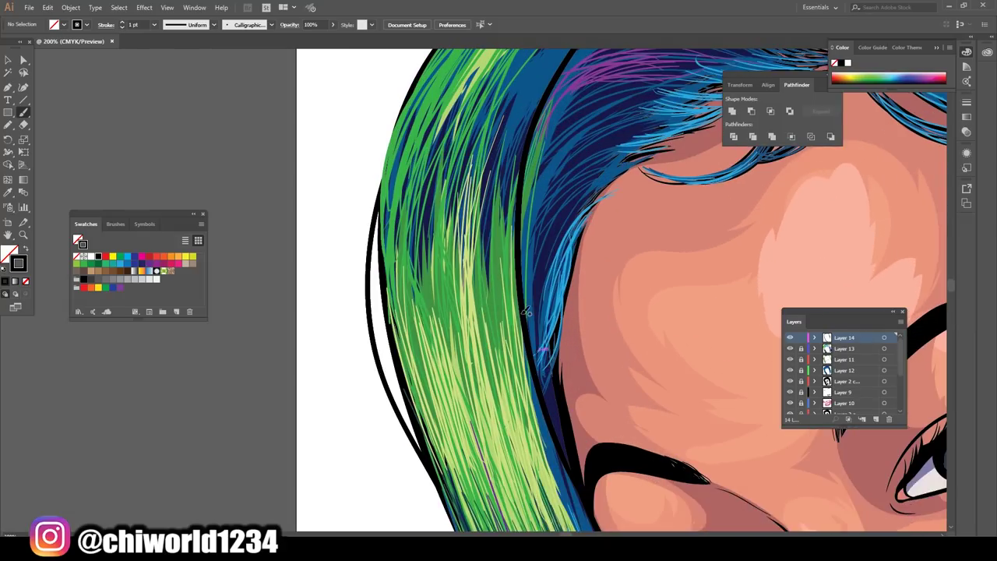
{"action": "scroll", "coordinate": [527, 312], "scroll_direction": "up", "scroll_amount": 1}
Step: Swap fill and stroke, then set the fill to dark navy #06062D
{"action": "left_click", "coordinate": [26, 248]}
{"action": "double_click", "coordinate": [9, 254]}
{"action": "left_click", "coordinate": [127, 144]}
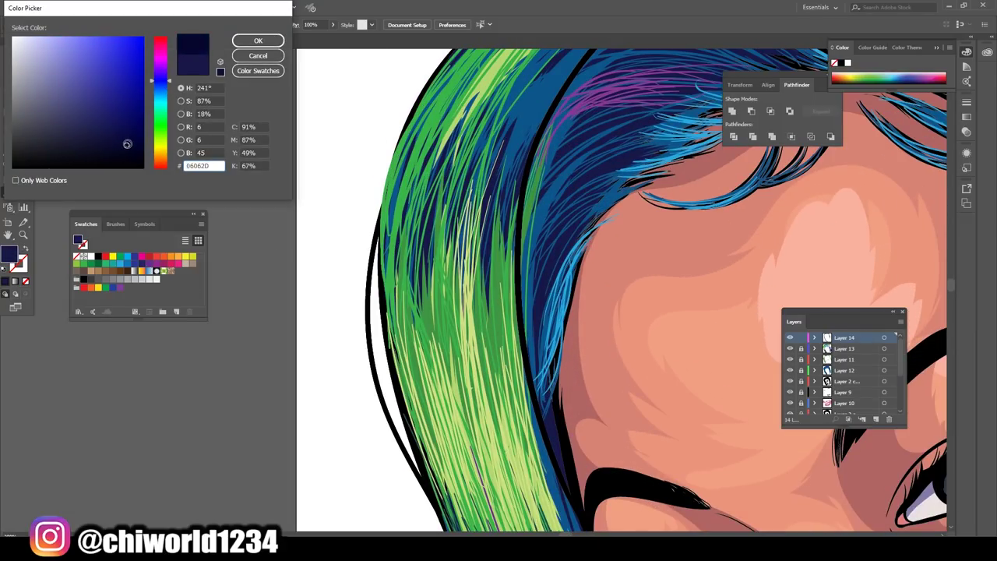
{"action": "key", "text": "Return"}
Step: Add Layer 15 and paint two dark navy strands beside the hair part
{"action": "left_click", "coordinate": [876, 420]}
{"action": "scroll", "coordinate": [689, 91], "scroll_direction": "right", "scroll_amount": 1}
{"action": "scroll", "coordinate": [690, 91], "scroll_direction": "up", "scroll_amount": 2}
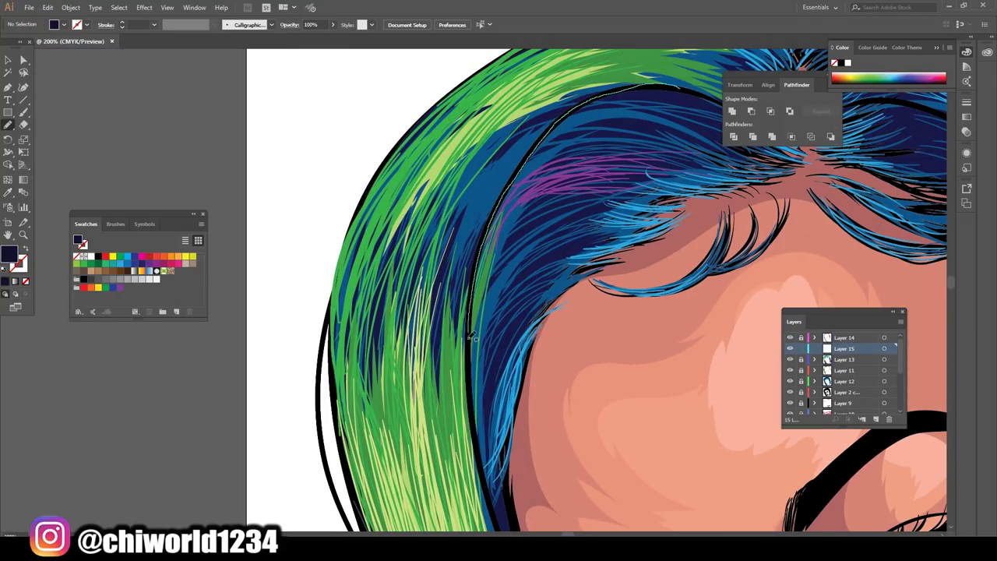
{"action": "scroll", "coordinate": [662, 109], "scroll_direction": "down", "scroll_amount": 2}
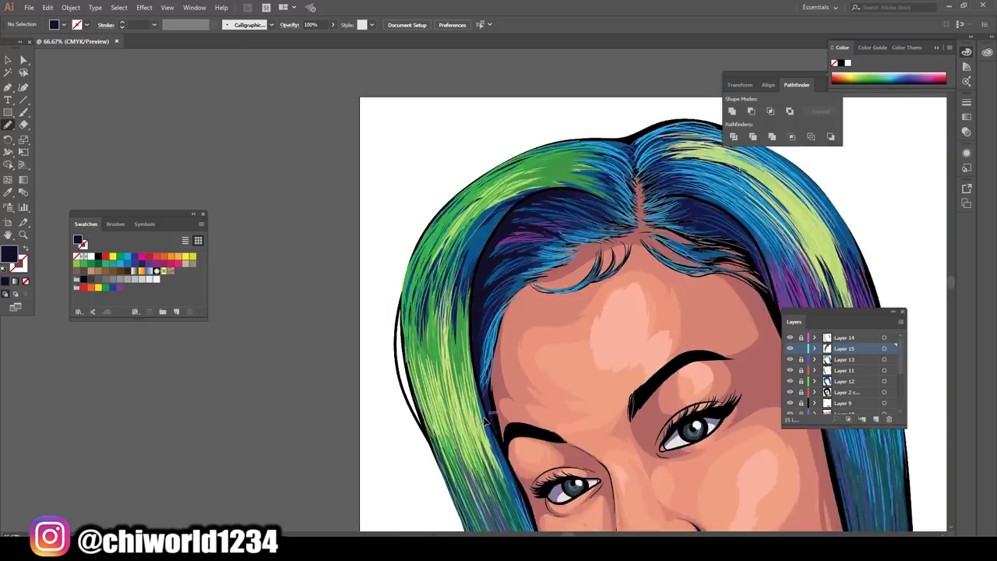
{"action": "scroll", "coordinate": [662, 109], "scroll_direction": "down", "scroll_amount": 2}
{"action": "scroll", "coordinate": [477, 167], "scroll_direction": "up", "scroll_amount": 4}
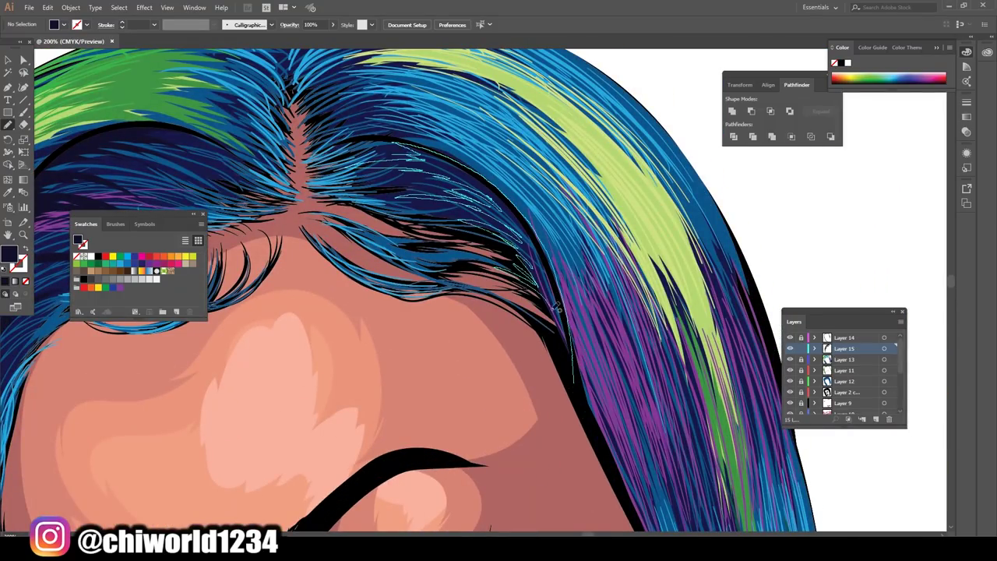
{"action": "scroll", "coordinate": [556, 309], "scroll_direction": "down", "scroll_amount": 4}
{"action": "scroll", "coordinate": [666, 335], "scroll_direction": "up", "scroll_amount": 4}
{"action": "left_click_drag", "start_coordinate": [666, 337], "coordinate": [468, 278]}
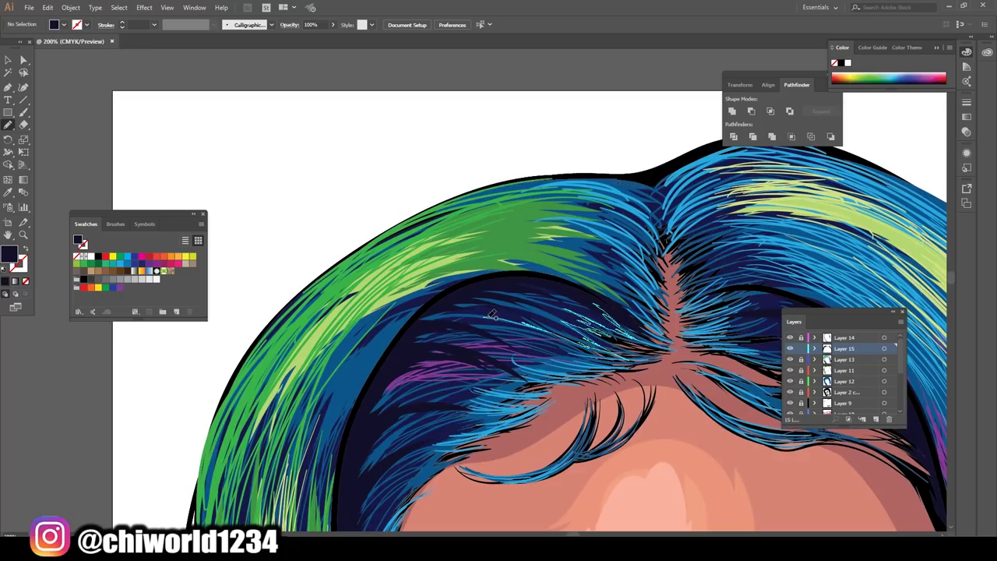
{"action": "scroll", "coordinate": [577, 481], "scroll_direction": "down", "scroll_amount": 3}
{"action": "scroll", "coordinate": [577, 482], "scroll_direction": "up", "scroll_amount": 2}
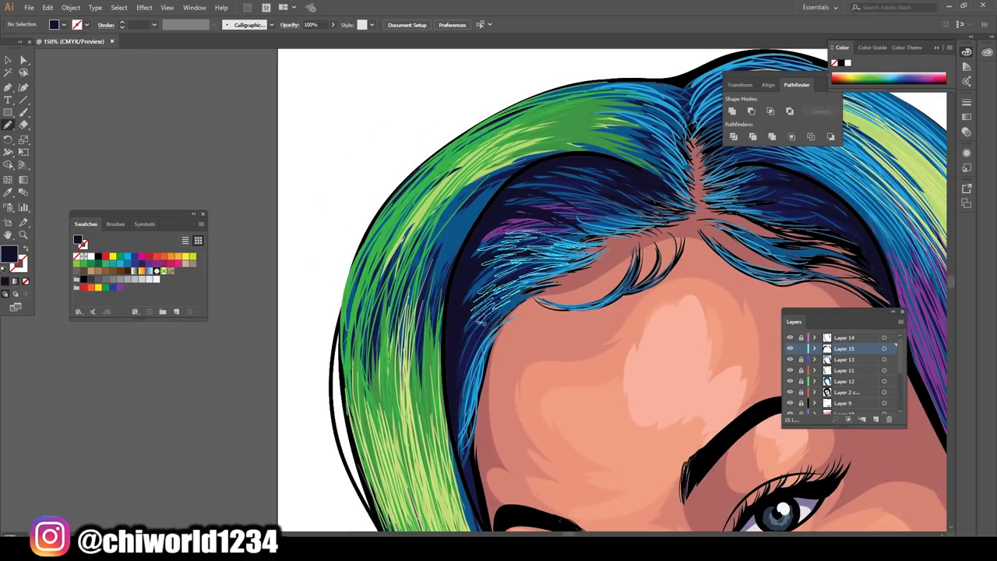
{"action": "left_click_drag", "start_coordinate": [646, 209], "coordinate": [542, 232]}
Step: Review the new strands and add Layer 16 for more strands
{"action": "scroll", "coordinate": [546, 351], "scroll_direction": "down", "scroll_amount": 1}
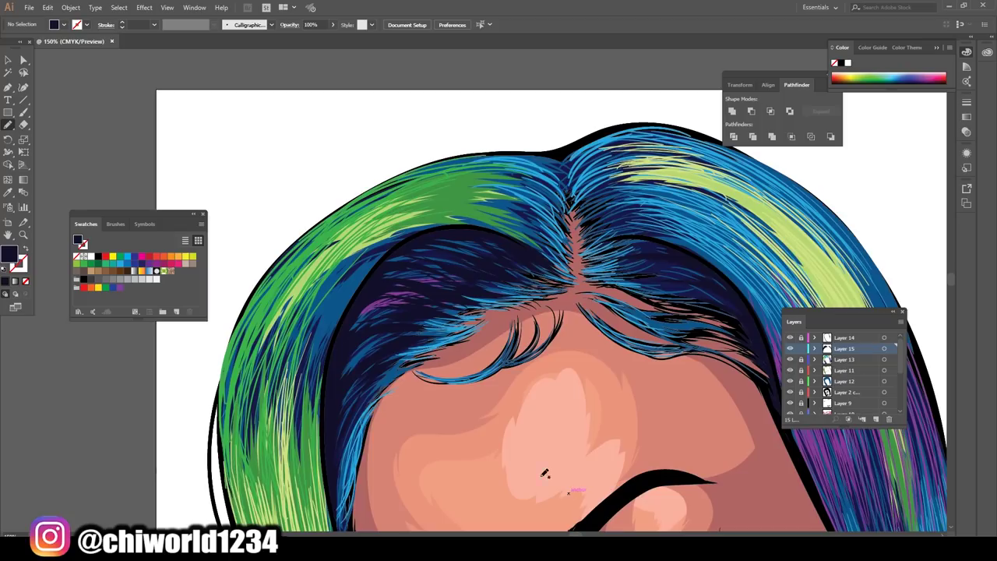
{"action": "scroll", "coordinate": [493, 500], "scroll_direction": "down", "scroll_amount": 2}
{"action": "scroll", "coordinate": [525, 425], "scroll_direction": "up", "scroll_amount": 2}
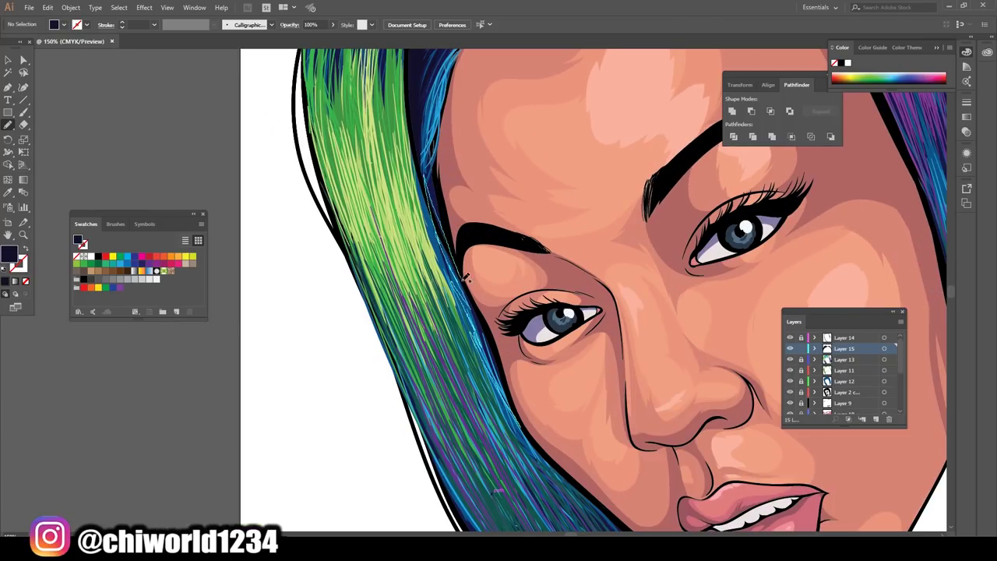
{"action": "scroll", "coordinate": [466, 277], "scroll_direction": "down", "scroll_amount": 3}
{"action": "scroll", "coordinate": [507, 340], "scroll_direction": "up", "scroll_amount": 3}
{"action": "scroll", "coordinate": [437, 332], "scroll_direction": "down", "scroll_amount": 3}
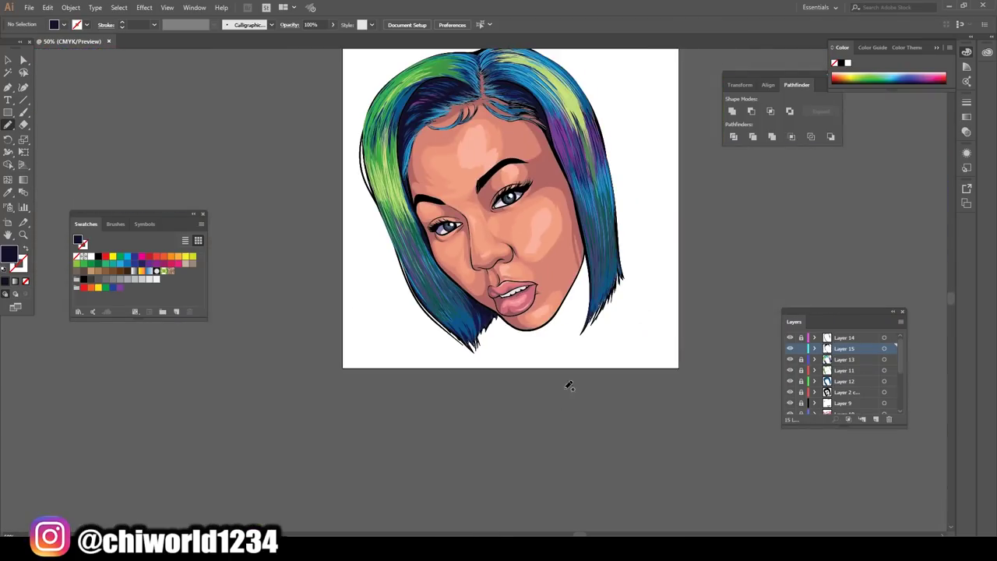
{"action": "scroll", "coordinate": [467, 272], "scroll_direction": "up", "scroll_amount": 2}
{"action": "scroll", "coordinate": [460, 268], "scroll_direction": "up", "scroll_amount": 1}
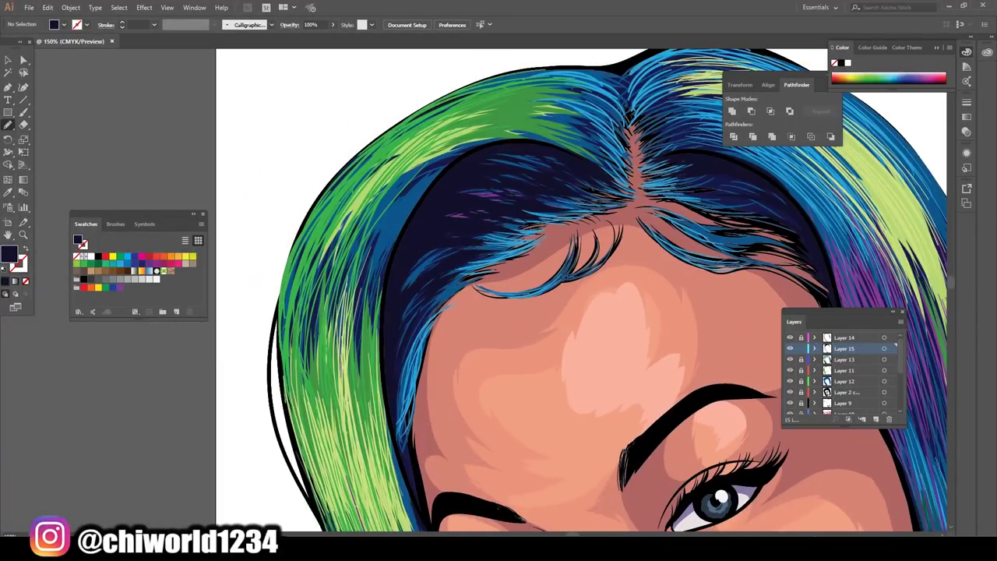
{"action": "scroll", "coordinate": [472, 285], "scroll_direction": "up", "scroll_amount": 1}
{"action": "key", "text": "ctrl+l"}
Step: Swap fill and stroke, confirm the colour, and switch to the Paintbrush tool
{"action": "key", "text": "shift+x"}
{"action": "double_click", "coordinate": [17, 263]}
{"action": "key", "text": "Return"}
{"action": "key", "text": "b"}
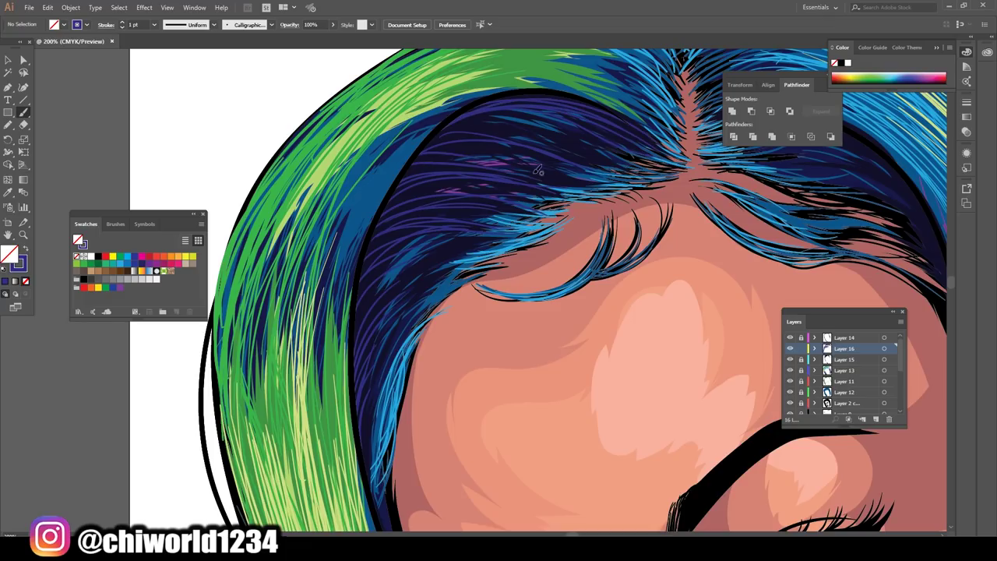
{"action": "scroll", "coordinate": [471, 202], "scroll_direction": "down", "scroll_amount": 4}
{"action": "scroll", "coordinate": [472, 202], "scroll_direction": "up", "scroll_amount": 3}
{"action": "scroll", "coordinate": [471, 202], "scroll_direction": "down", "scroll_amount": 3}
{"action": "scroll", "coordinate": [476, 452], "scroll_direction": "up", "scroll_amount": 3}
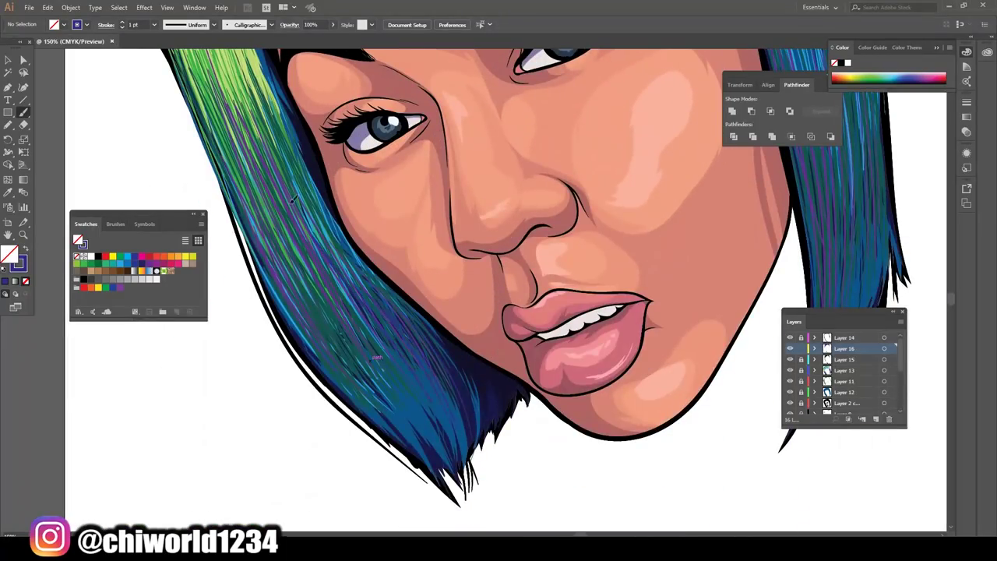
{"action": "scroll", "coordinate": [530, 421], "scroll_direction": "down", "scroll_amount": 2}
{"action": "scroll", "coordinate": [660, 373], "scroll_direction": "right", "scroll_amount": 2}
{"action": "scroll", "coordinate": [639, 365], "scroll_direction": "up", "scroll_amount": 1}
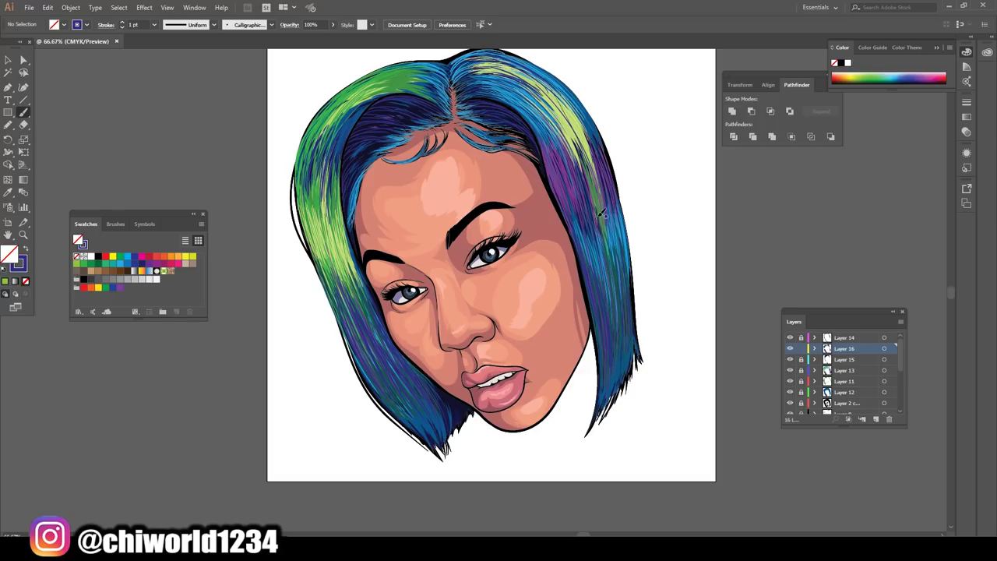
Step: Set the stroke colour to dark green #166653 after trying a light green
{"action": "left_click", "coordinate": [553, 103], "text": "ctrl"}
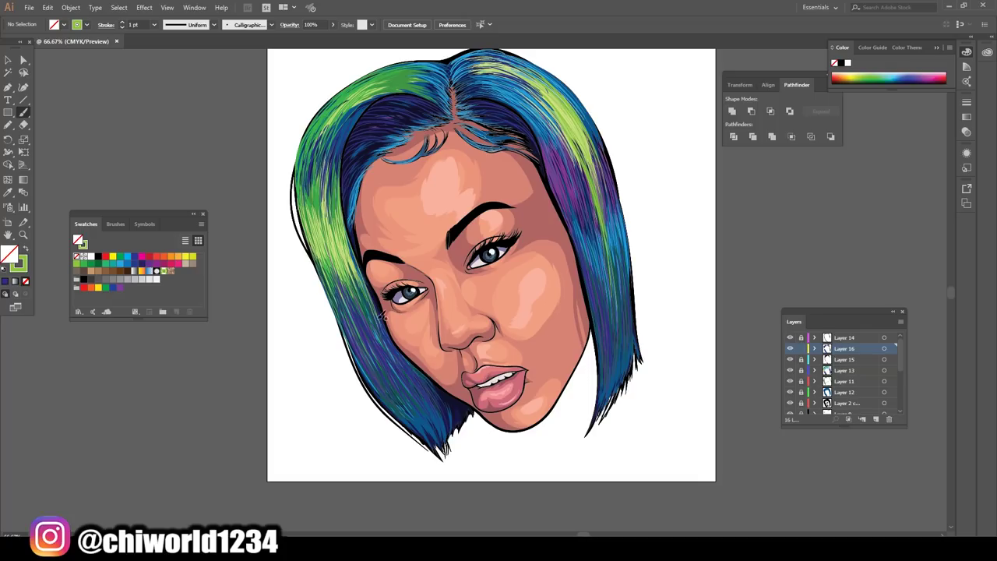
{"action": "double_click", "coordinate": [18, 263]}
{"action": "left_click", "coordinate": [126, 118]}
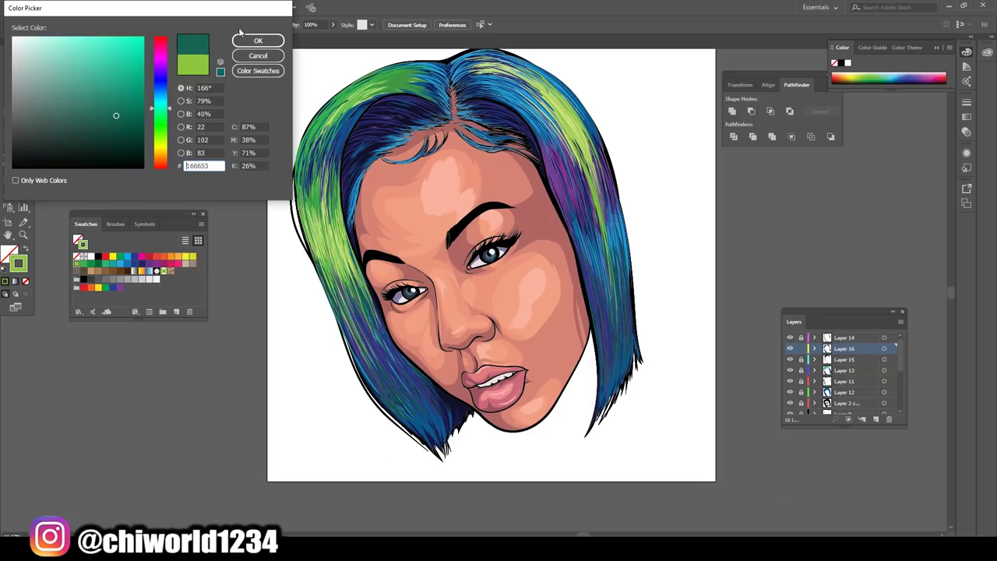
{"action": "left_click", "coordinate": [262, 40]}
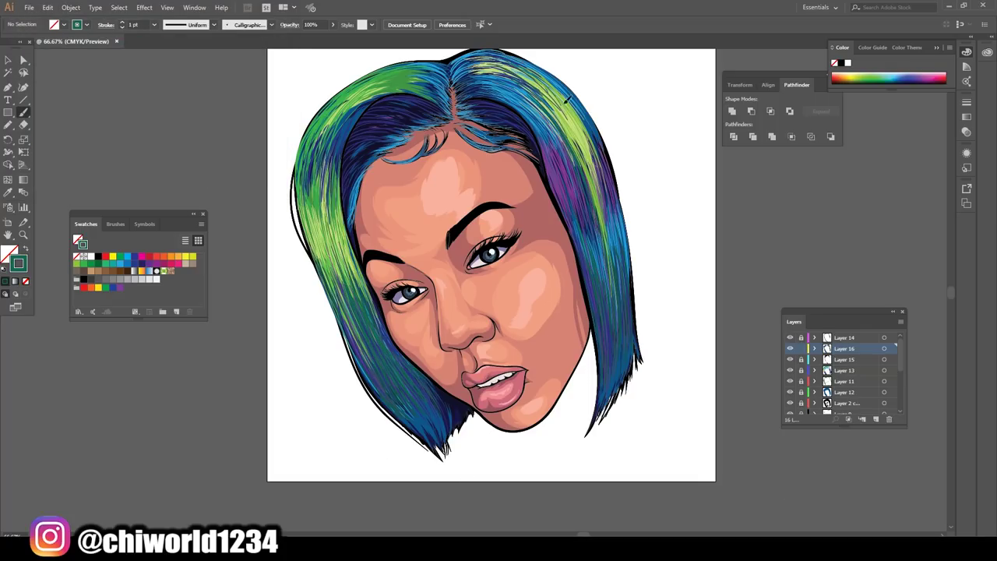
{"action": "scroll", "coordinate": [434, 211], "scroll_direction": "up", "scroll_amount": 3}
{"action": "scroll", "coordinate": [686, 421], "scroll_direction": "down", "scroll_amount": 3}
{"action": "scroll", "coordinate": [686, 421], "scroll_direction": "up", "scroll_amount": 1}
{"action": "scroll", "coordinate": [872, 382], "scroll_direction": "down", "scroll_amount": 3}
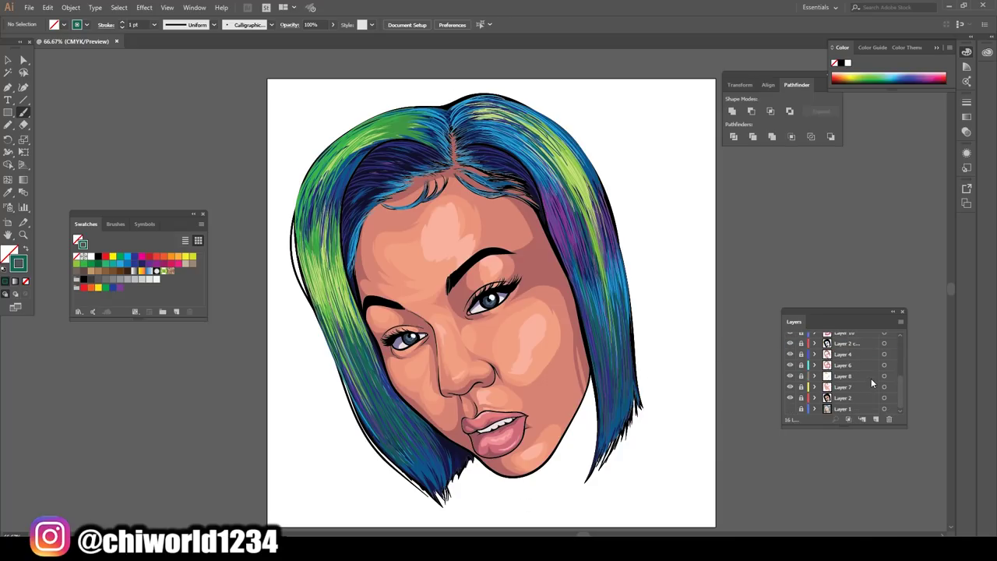
Step: Add Layer 17 and set the fill colour to dark red
{"action": "left_click", "coordinate": [876, 419]}
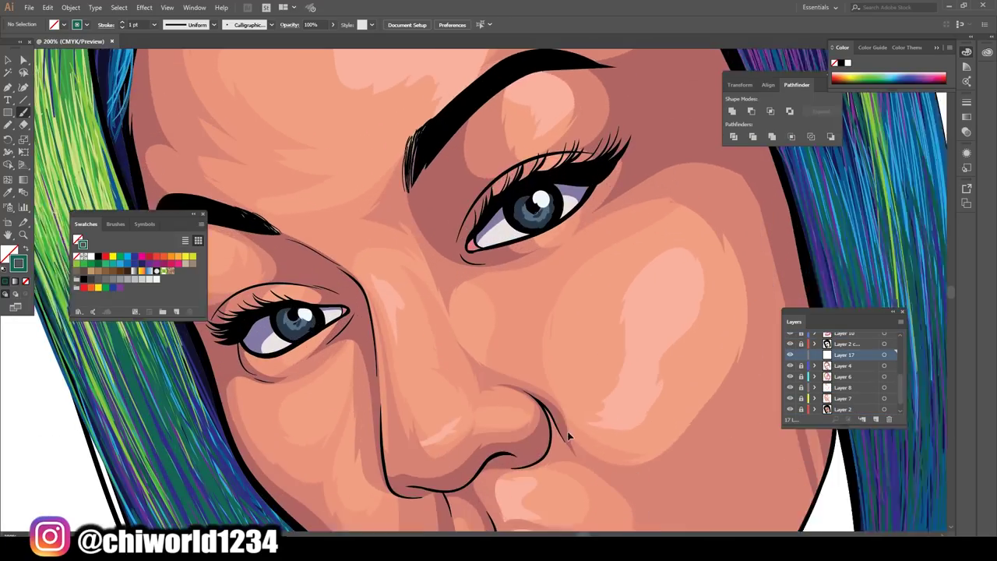
{"action": "key", "text": "ctrl+plus"}
{"action": "key", "text": "ctrl+plus"}
{"action": "key", "text": "shift+x"}
{"action": "double_click", "coordinate": [9, 253]}
{"action": "left_click", "coordinate": [267, 38]}
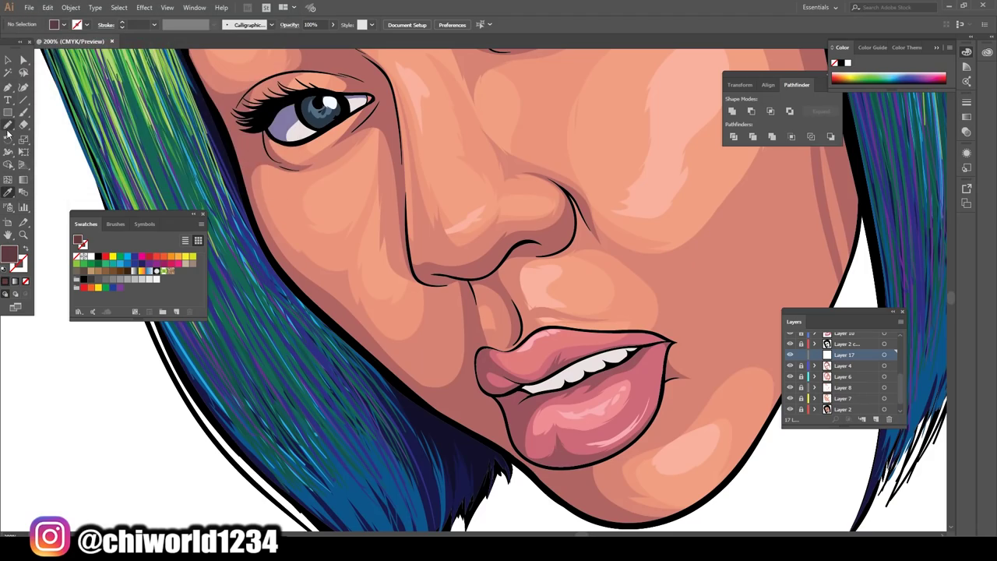
Step: Zoom in on the eye and draw dark shading at its outer corner
{"action": "key", "text": "ctrl+plus"}
{"action": "key", "text": "ctrl+plus"}
{"action": "key", "text": "ctrl+plus"}
{"action": "key", "text": "ctrl+0"}
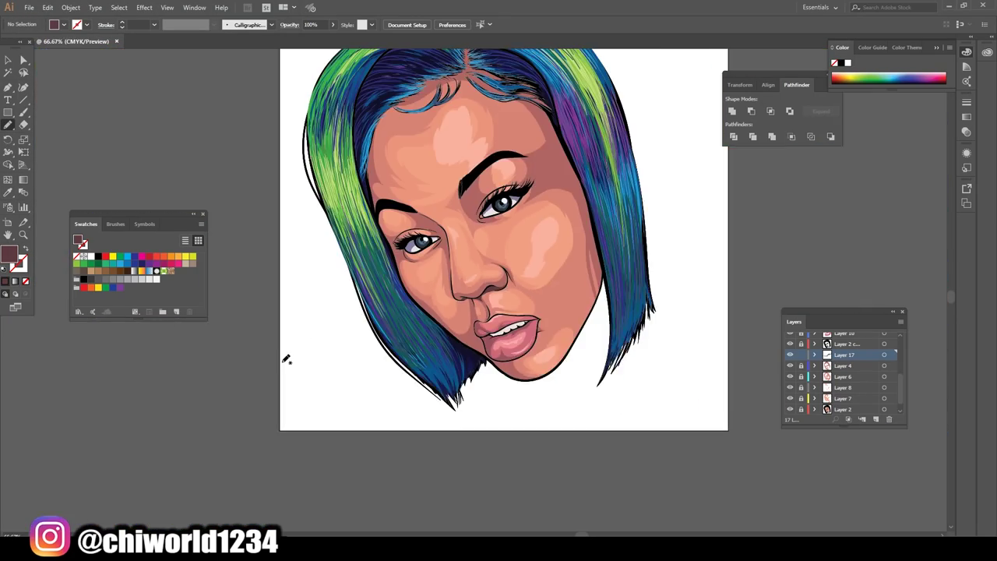
{"action": "key", "text": "ctrl+plus"}
{"action": "key", "text": "ctrl+plus"}
{"action": "key", "text": "ctrl+plus"}
{"action": "key", "text": "ctrl+0"}
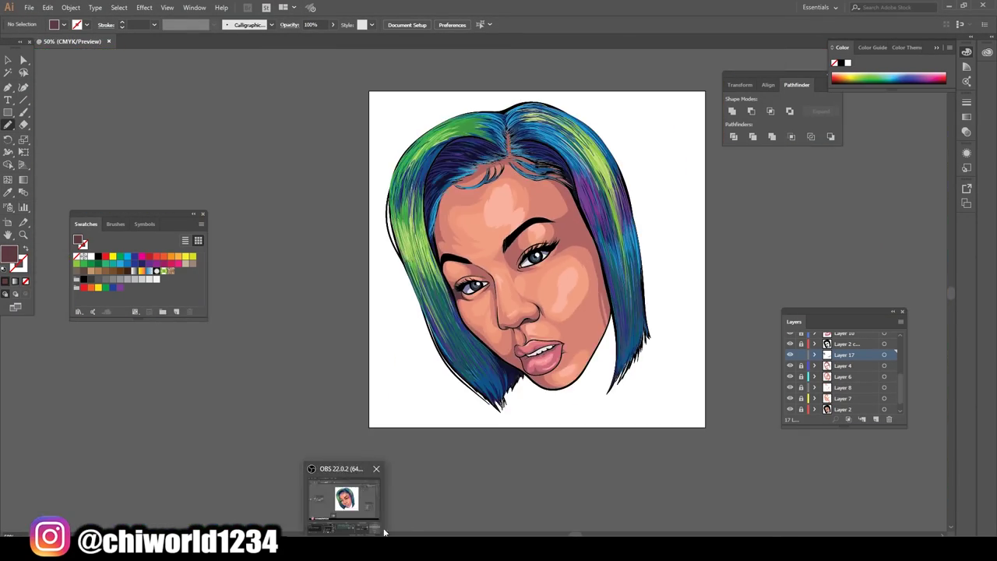
{"action": "key", "text": "ctrl+plus"}
{"action": "key", "text": "ctrl+plus"}
{"action": "key", "text": "ctrl+plus"}
{"action": "key", "text": "ctrl+0"}
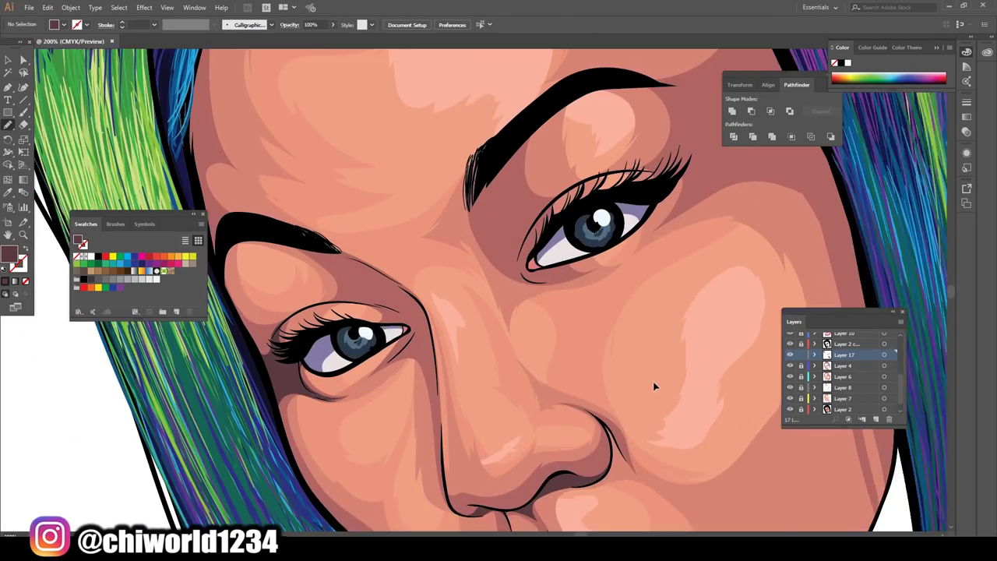
{"action": "key", "text": "ctrl+plus"}
{"action": "key", "text": "ctrl+plus"}
{"action": "key", "text": "ctrl+plus"}
{"action": "key", "text": "ctrl+0"}
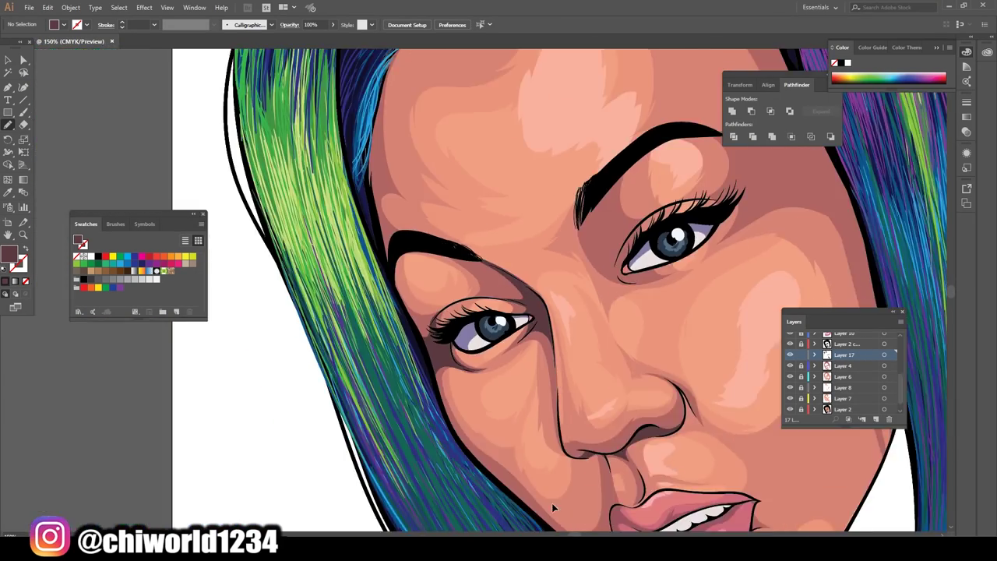
{"action": "key", "text": "ctrl+plus"}
{"action": "key", "text": "ctrl+plus"}
{"action": "key", "text": "ctrl+plus"}
Step: Review the portrait at several zoom levels and add Layer 18 for highlights
{"action": "key", "text": "ctrl+plus"}
{"action": "left_click_drag", "start_coordinate": [671, 360], "coordinate": [673, 364]}
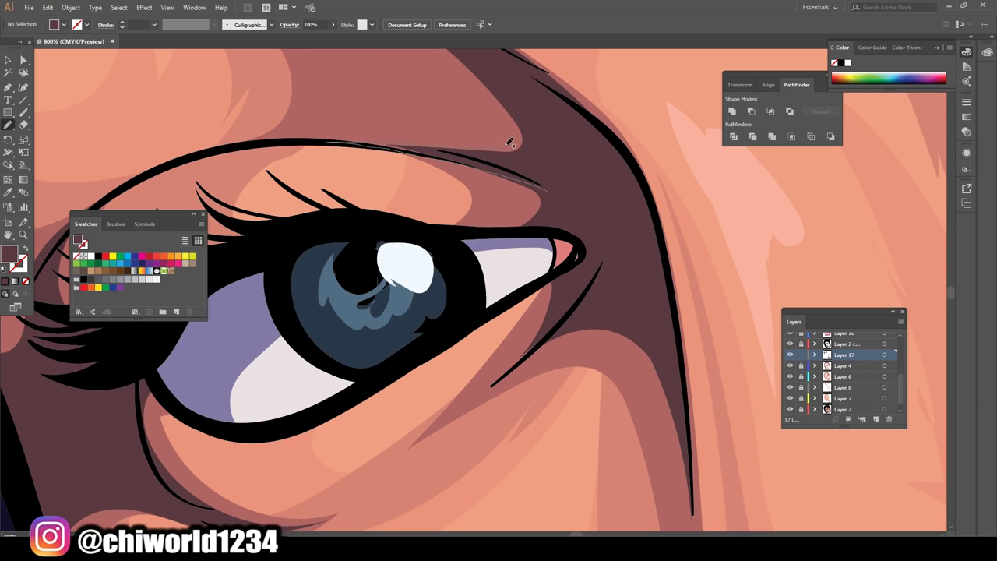
{"action": "key", "text": "ctrl+0"}
{"action": "key", "text": "ctrl+plus"}
{"action": "key", "text": "ctrl+plus"}
{"action": "key", "text": "ctrl+plus"}
{"action": "key", "text": "ctrl+0"}
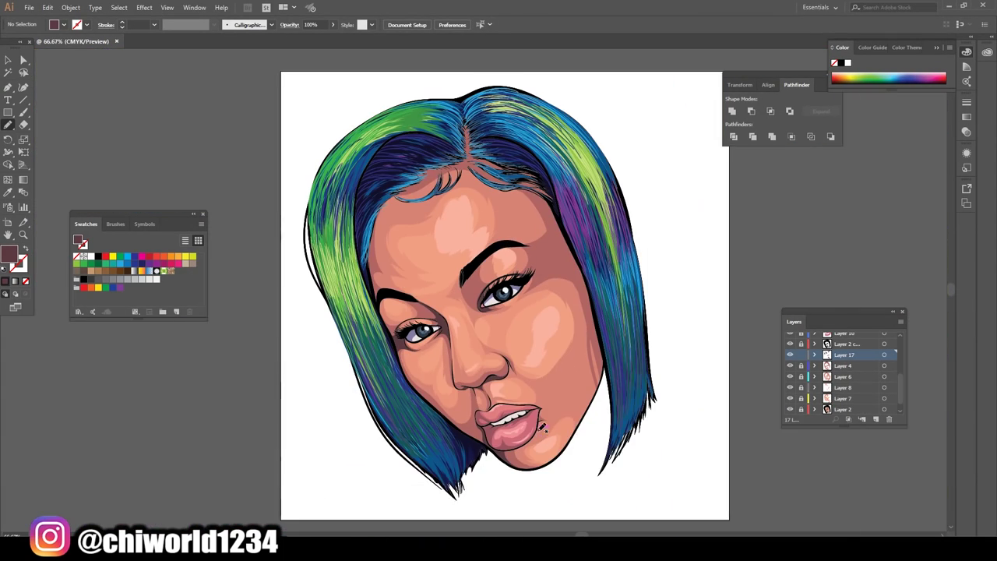
{"action": "key", "text": "ctrl+plus"}
{"action": "key", "text": "ctrl+plus"}
{"action": "key", "text": "ctrl+minus"}
{"action": "key", "text": "ctrl+minus"}
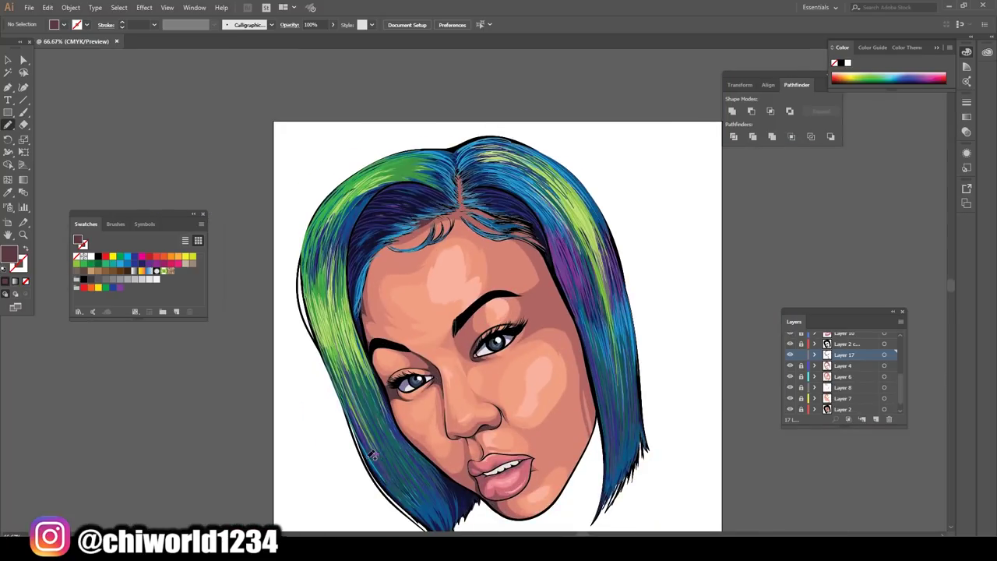
{"action": "key", "text": "ctrl+plus"}
{"action": "key", "text": "ctrl+plus"}
{"action": "key", "text": "ctrl+plus"}
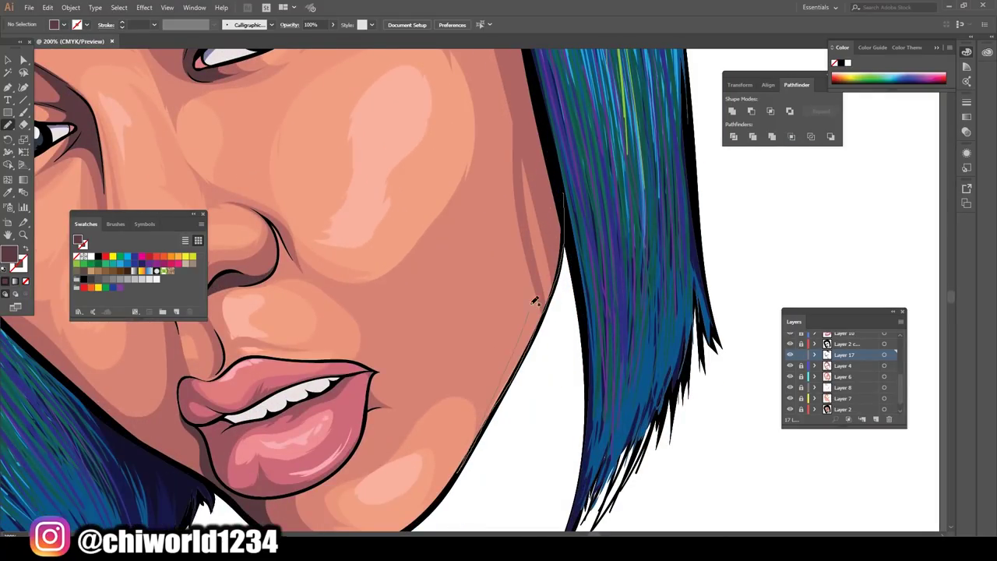
{"action": "key", "text": "ctrl+minus"}
{"action": "key", "text": "ctrl+minus"}
{"action": "key", "text": "ctrl+minus"}
{"action": "key", "text": "ctrl+plus"}
{"action": "key", "text": "ctrl+plus"}
{"action": "key", "text": "ctrl+minus"}
{"action": "key", "text": "ctrl+minus"}
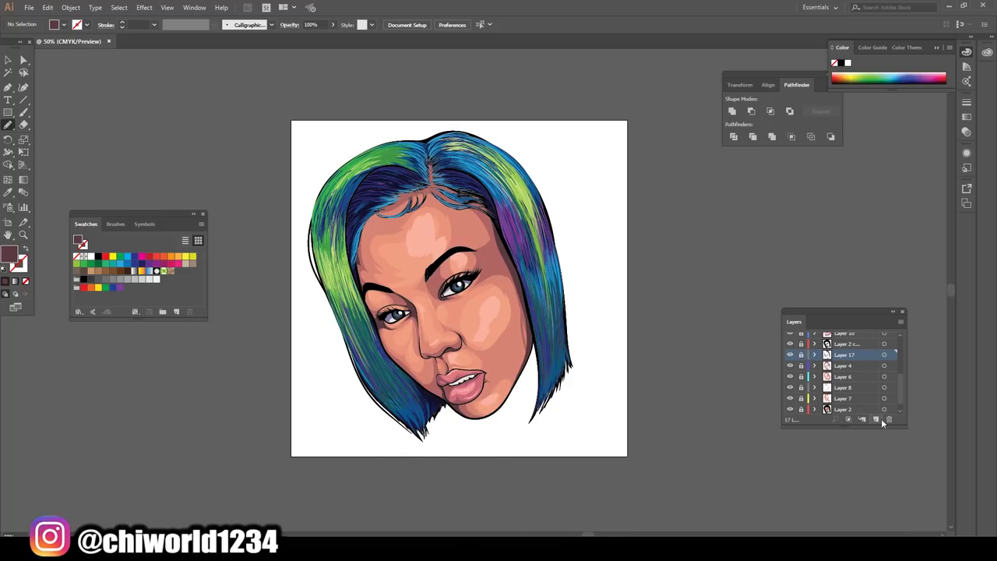
{"action": "left_click", "coordinate": [878, 420]}
{"action": "key", "text": "ctrl+plus"}
{"action": "key", "text": "ctrl+plus"}
{"action": "key", "text": "ctrl+plus"}
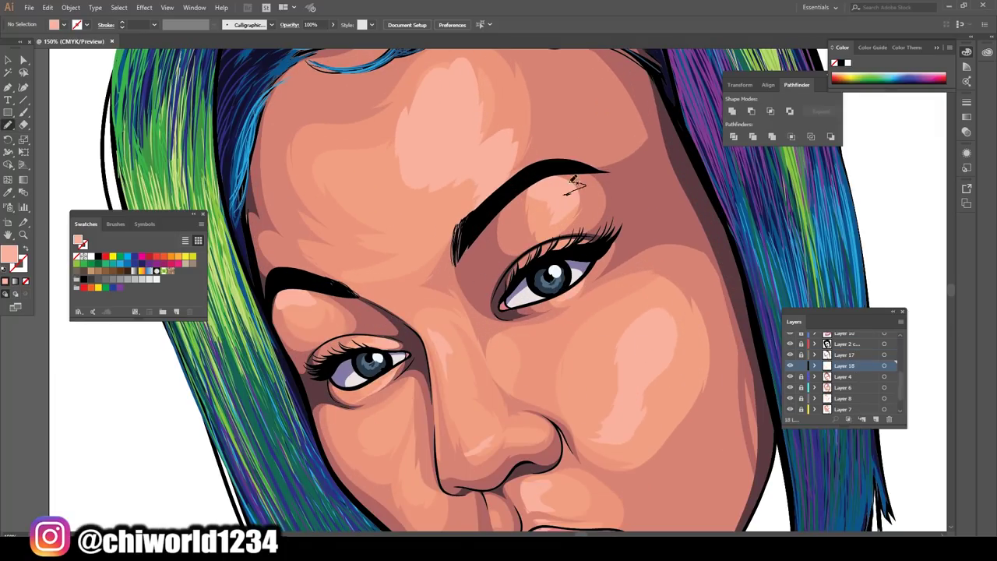
Step: Set the fill to pale pink FFC8BD and draw a highlight on the forehead
{"action": "key", "text": "ctrl+minus"}
{"action": "key", "text": "ctrl+minus"}
{"action": "key", "text": "ctrl+plus"}
{"action": "double_click", "coordinate": [9, 253]}
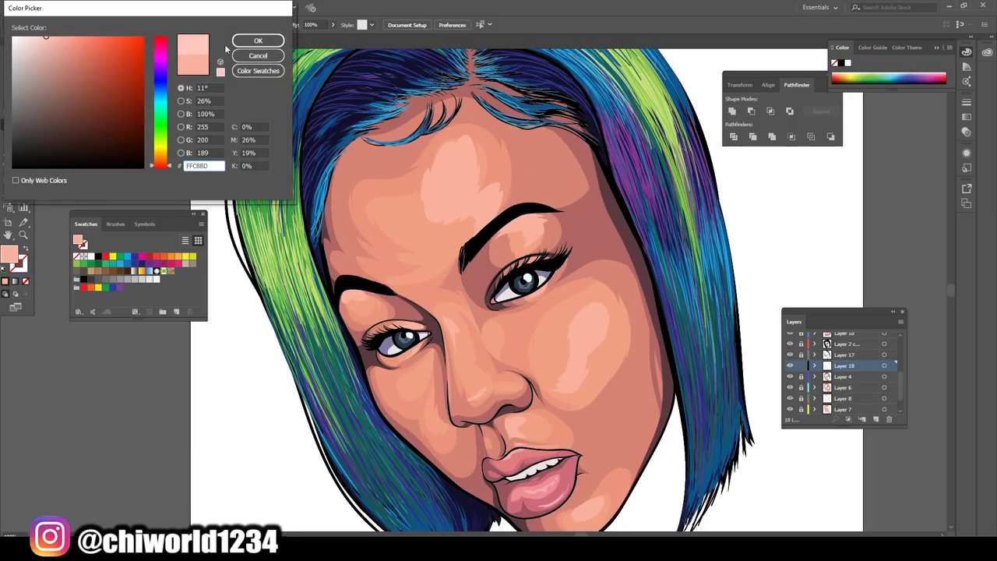
{"action": "key", "text": "Return"}
{"action": "left_click_drag", "start_coordinate": [570, 374], "coordinate": [598, 313]}
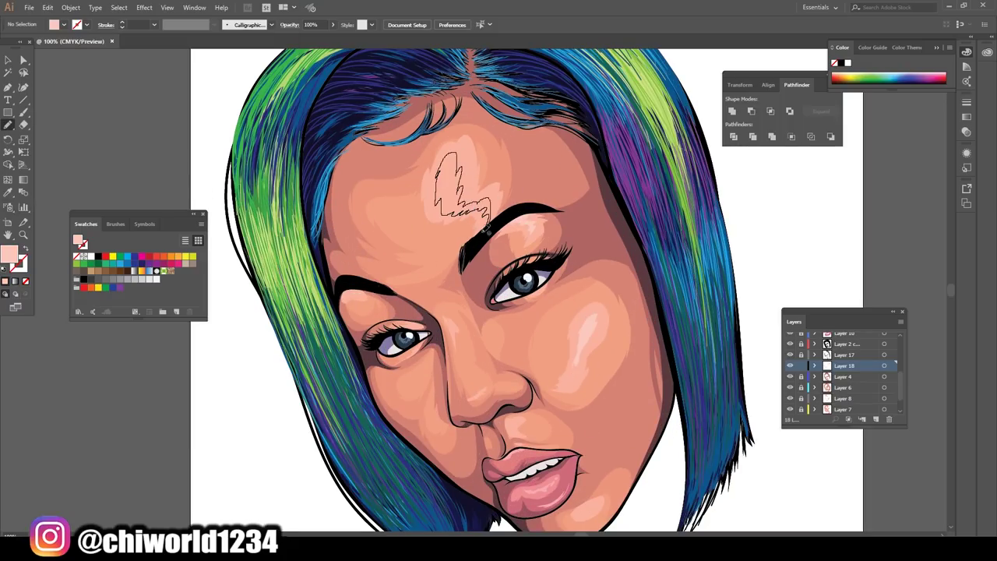
Step: Check the face at different zoom levels and select the lips
{"action": "scroll", "coordinate": [523, 445], "scroll_direction": "down", "scroll_amount": 1}
{"action": "scroll", "coordinate": [524, 445], "scroll_direction": "right", "scroll_amount": 2}
{"action": "key", "text": "ctrl+plus"}
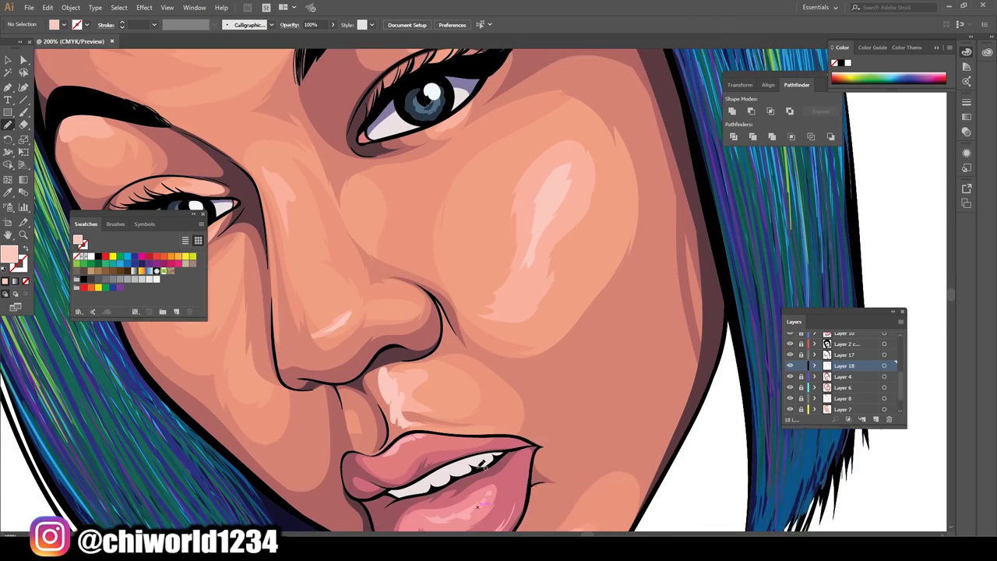
{"action": "scroll", "coordinate": [527, 458], "scroll_direction": "down", "scroll_amount": 2}
{"action": "scroll", "coordinate": [527, 458], "scroll_direction": "down", "scroll_amount": 2}
{"action": "key", "text": "ctrl+minus"}
{"action": "key", "text": "ctrl+minus"}
{"action": "key", "text": "ctrl+plus"}
{"action": "key", "text": "ctrl+plus"}
{"action": "key", "text": "ctrl+plus"}
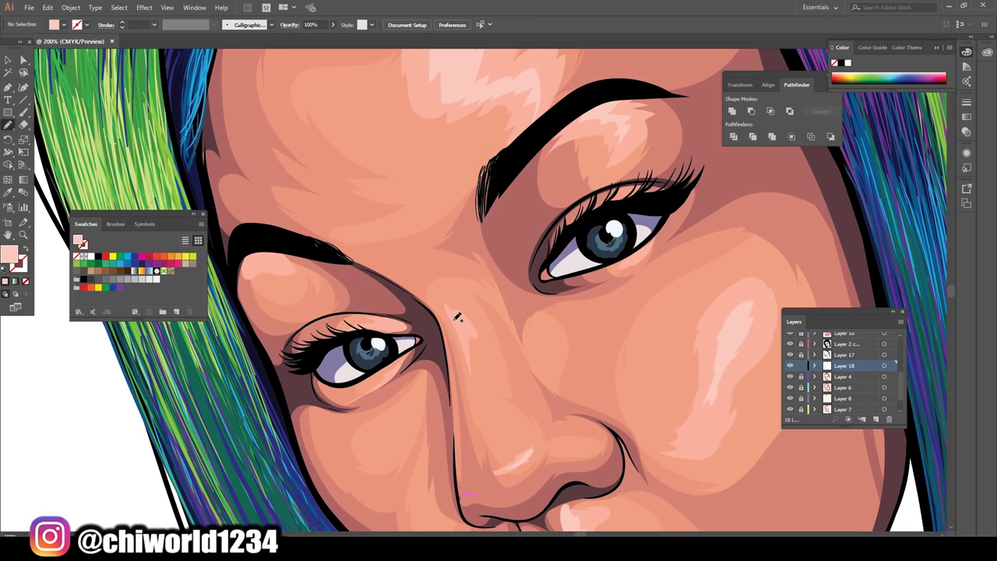
{"action": "key", "text": "ctrl+minus"}
{"action": "key", "text": "ctrl+minus"}
{"action": "key", "text": "ctrl+minus"}
{"action": "key", "text": "ctrl+plus"}
{"action": "left_click", "coordinate": [499, 440]}
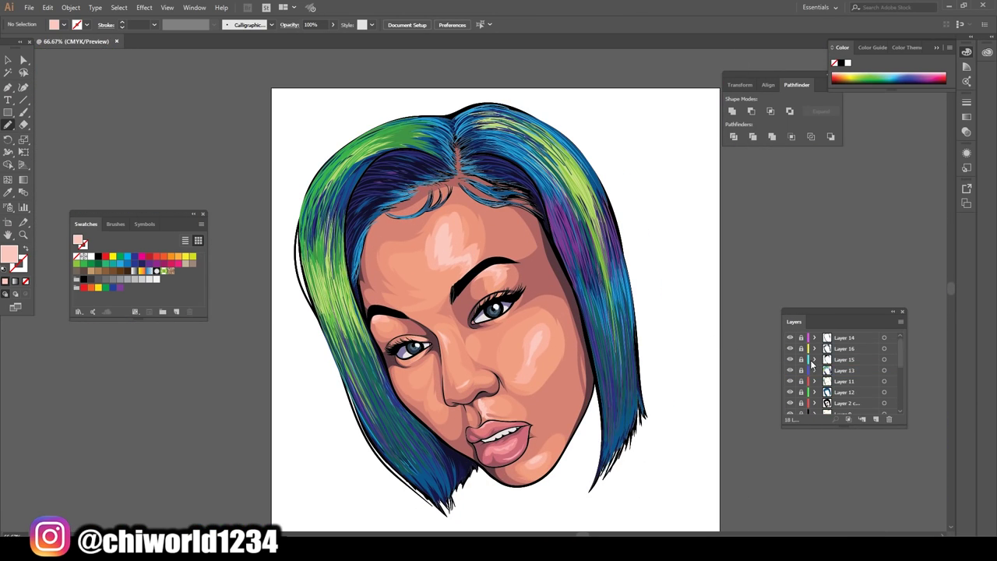
Step: Brighten the selected lips to a lighter pink with Recolor Artwork
{"action": "key", "text": "ctrl+plus"}
{"action": "key", "text": "ctrl+plus"}
{"action": "key", "text": "ctrl+plus"}
{"action": "left_click", "coordinate": [30, 8]}
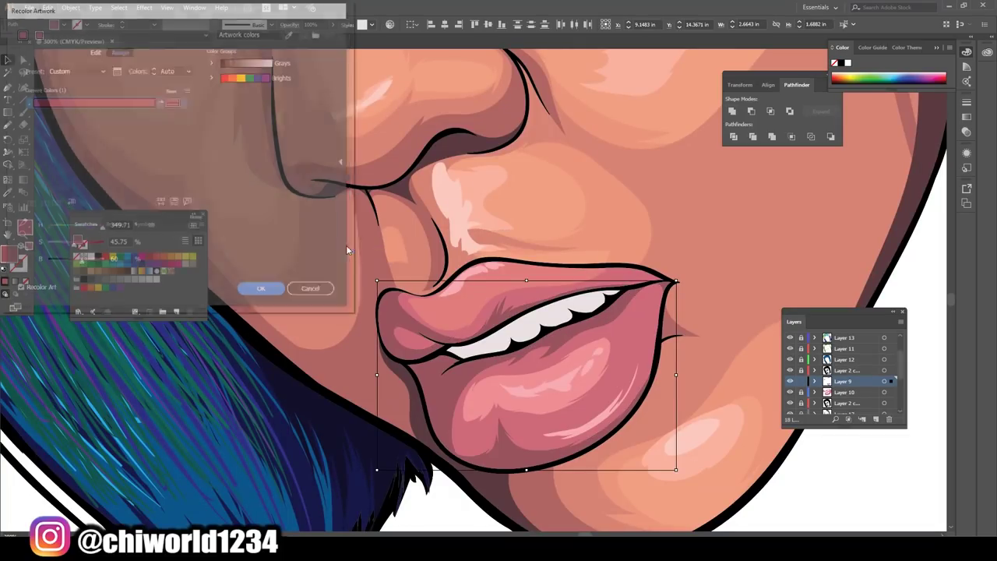
{"action": "left_click_drag", "start_coordinate": [78, 262], "coordinate": [80, 264]}
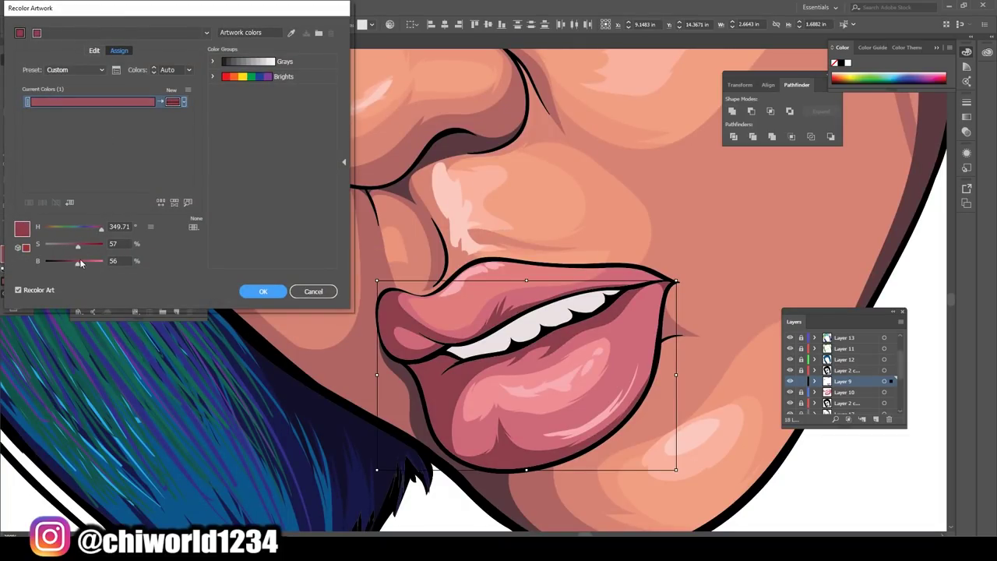
{"action": "left_click", "coordinate": [249, 292]}
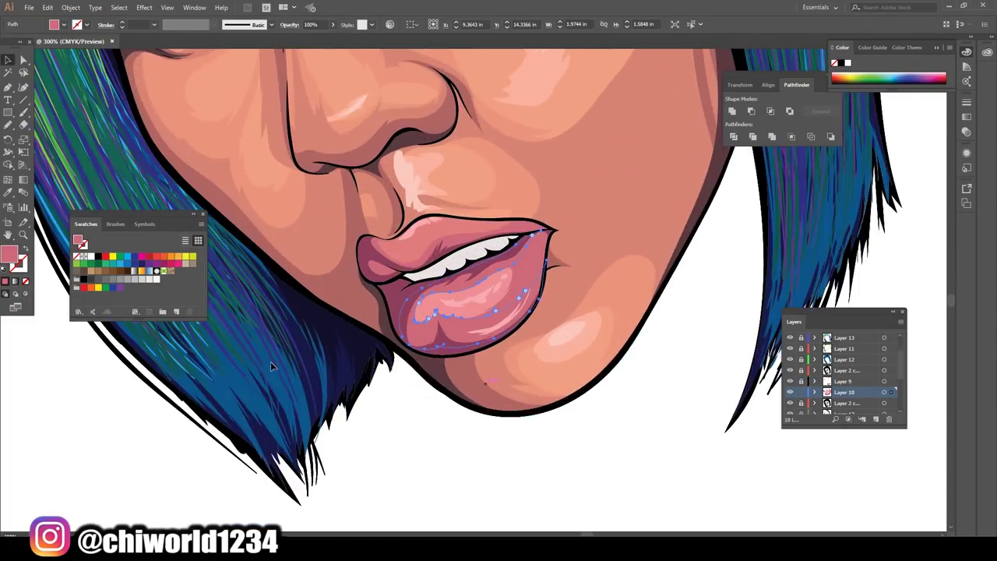
{"action": "left_click", "coordinate": [48, 7]}
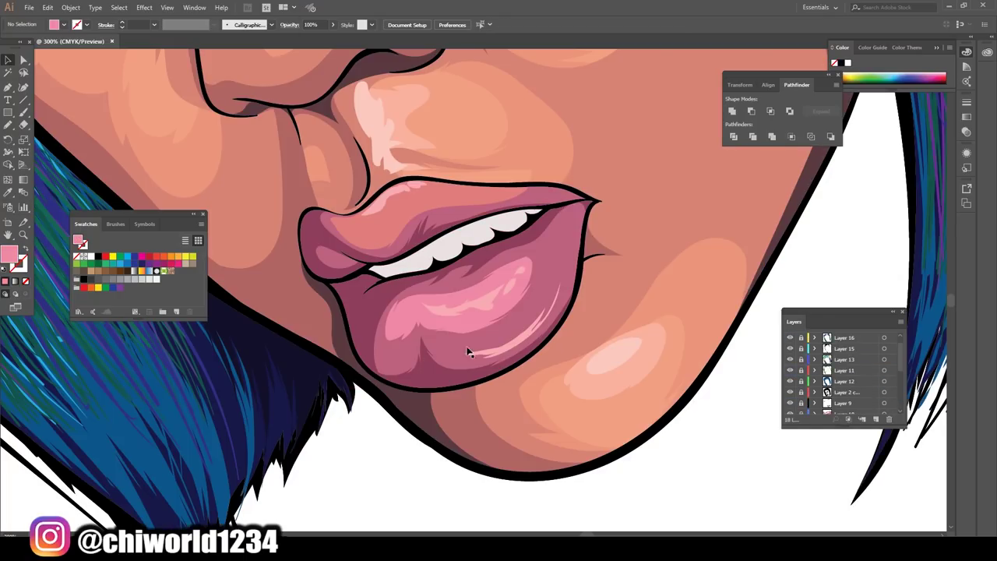
{"action": "right_click", "coordinate": [405, 220]}
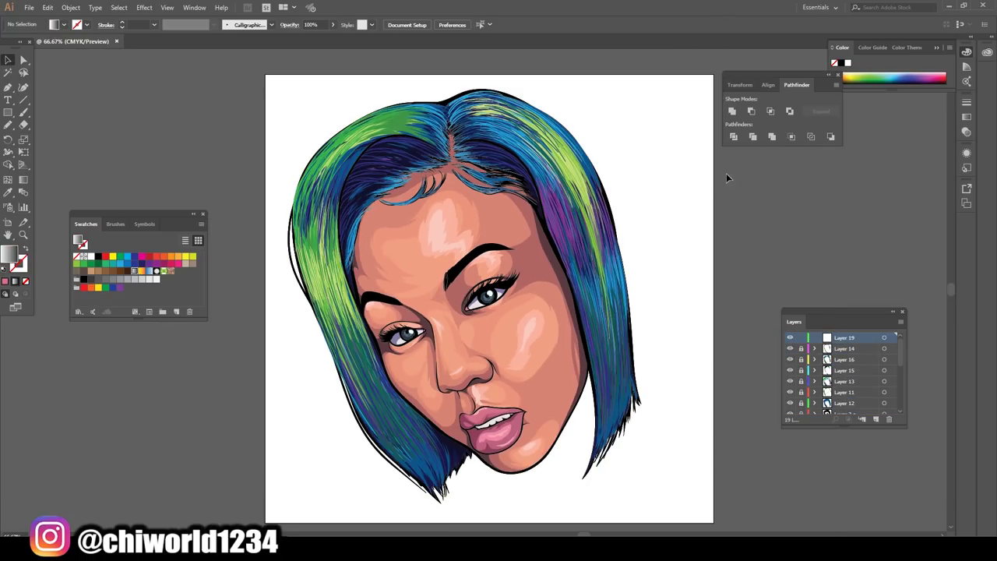
Step: Edit a gradient stop's colour in the Gradient panel
{"action": "left_click", "coordinate": [967, 116]}
{"action": "double_click", "coordinate": [935, 180]}
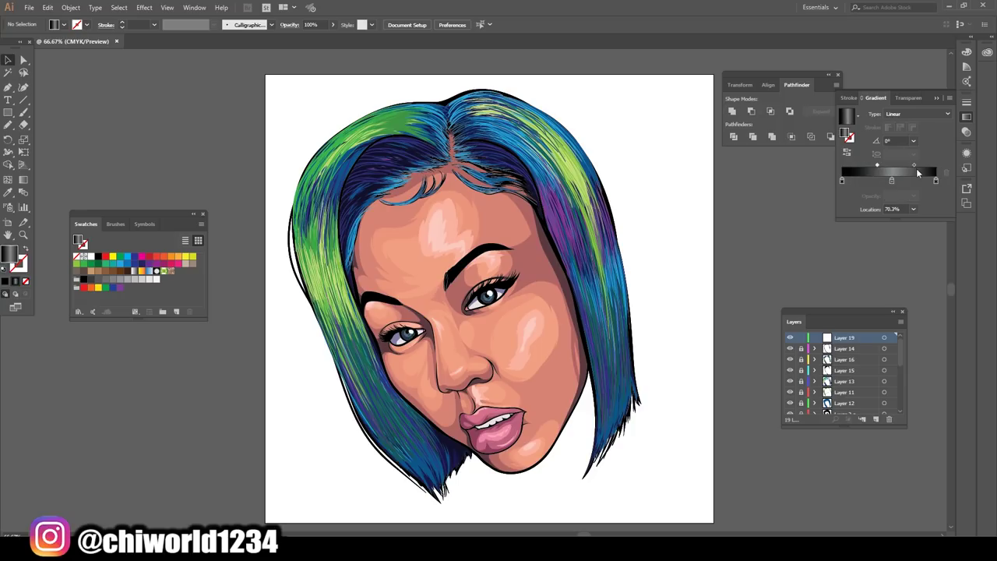
{"action": "key", "text": "ctrl+equal"}
{"action": "key", "text": "ctrl+equal"}
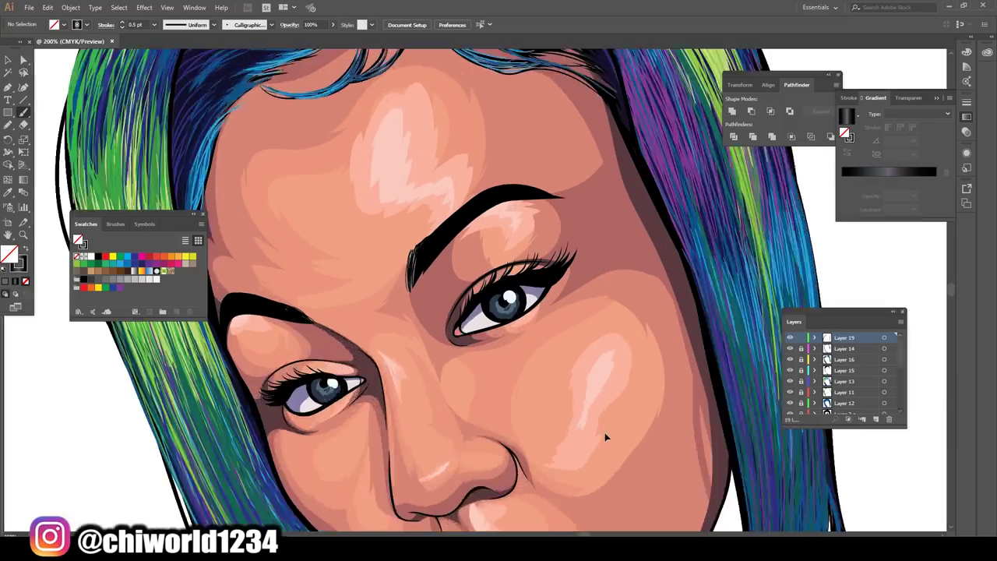
{"action": "key", "text": "ctrl+equal"}
{"action": "key", "text": "ctrl+minus"}
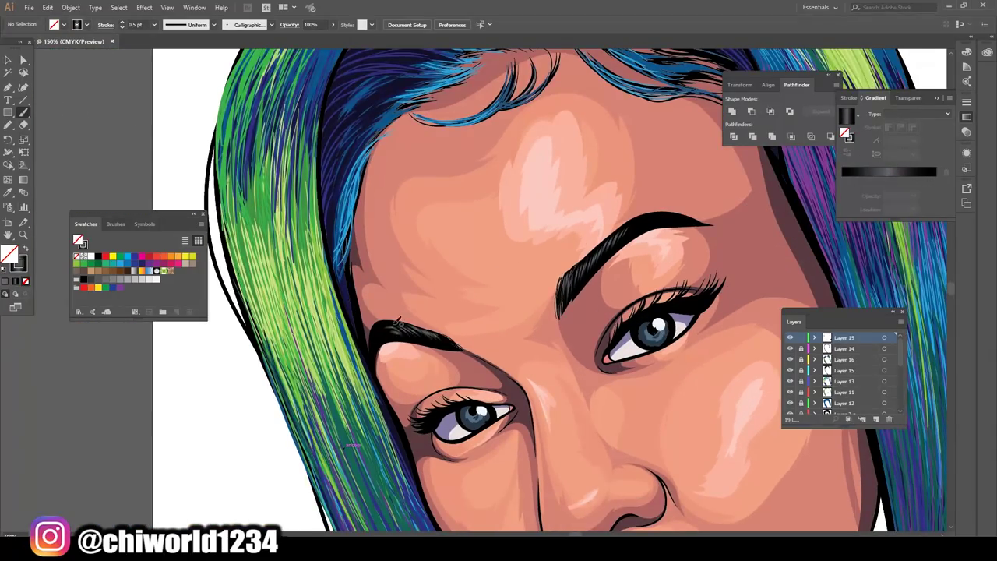
{"action": "key", "text": "ctrl+0"}
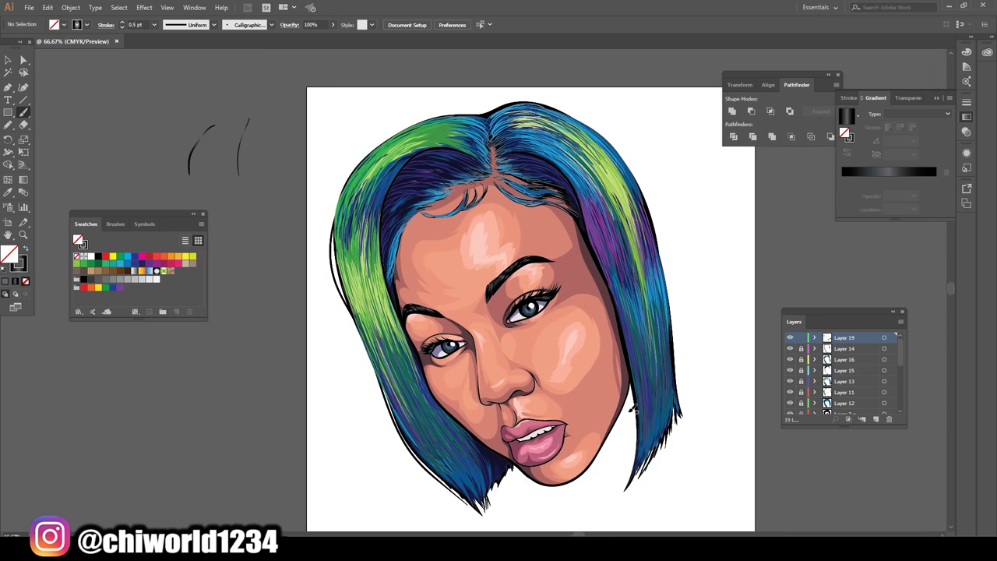
Step: Add Layer 20 and set the fill colour to maroon for eye-corner shading
{"action": "key", "text": "ctrl+l"}
{"action": "key", "text": "ctrl+equal"}
{"action": "key", "text": "ctrl+equal"}
{"action": "key", "text": "ctrl+equal"}
{"action": "double_click", "coordinate": [9, 254]}
{"action": "left_click", "coordinate": [45, 123]}
{"action": "key", "text": "Return"}
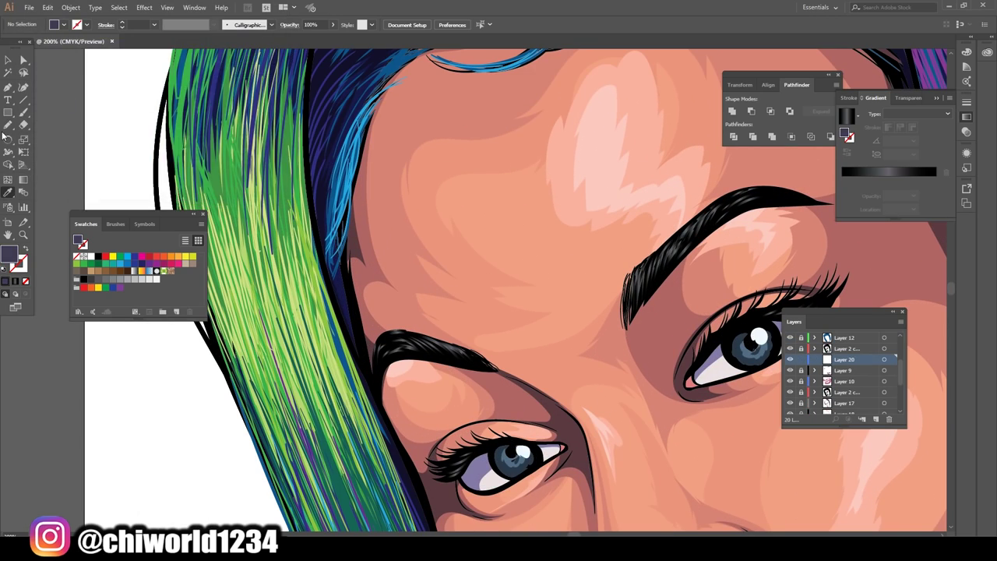
{"action": "key", "text": "ctrl+equal"}
{"action": "key", "text": "ctrl+equal"}
{"action": "key", "text": "ctrl+minus"}
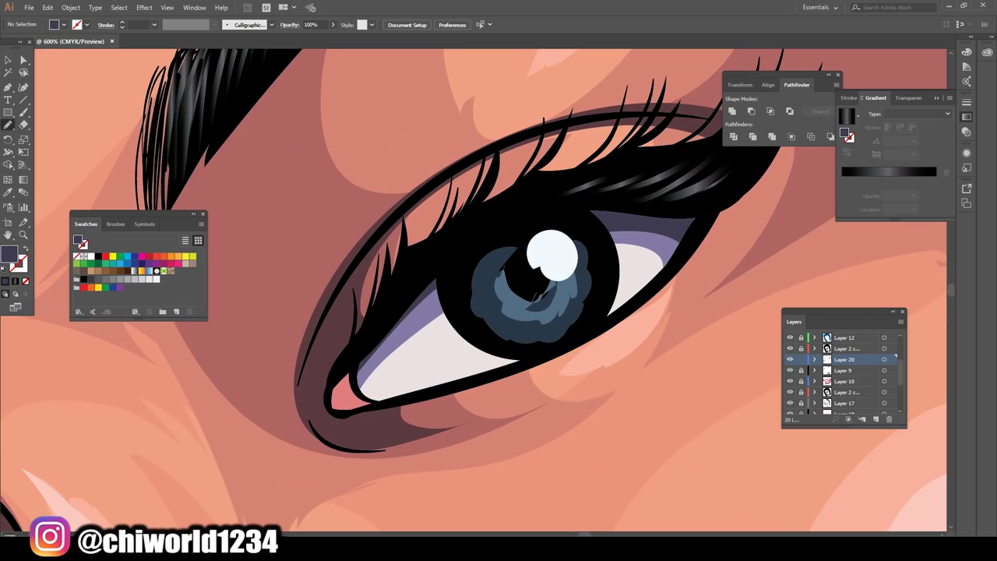
{"action": "double_click", "coordinate": [9, 254]}
{"action": "left_click", "coordinate": [101, 117]}
{"action": "key", "text": "Return"}
Step: Draw lavender shadow strokes along the teeth
{"action": "key", "text": "ctrl+0"}
{"action": "key", "text": "ctrl+equal"}
{"action": "key", "text": "ctrl+equal"}
{"action": "key", "text": "ctrl+equal"}
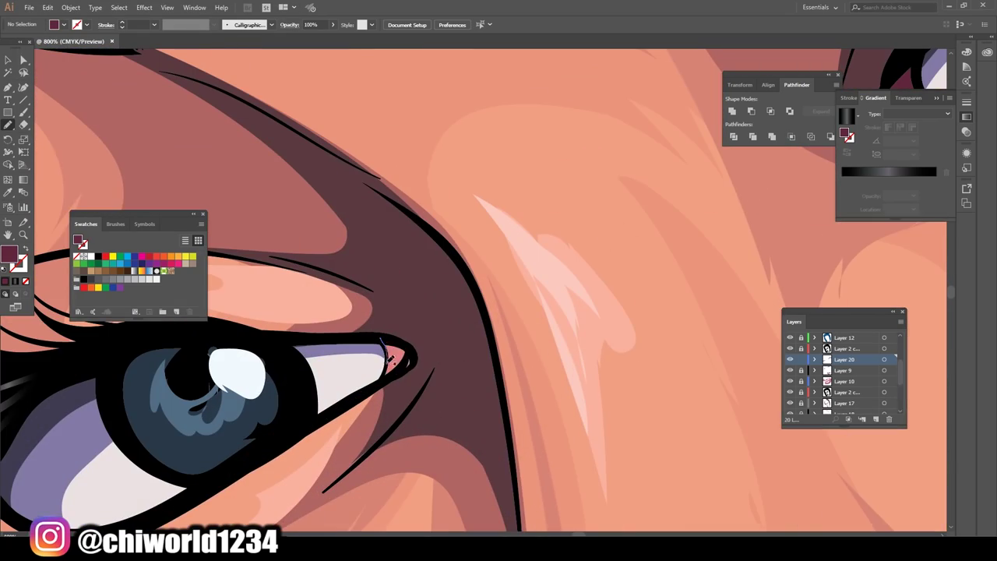
{"action": "key", "text": "ctrl+minus"}
{"action": "key", "text": "ctrl+minus"}
{"action": "key", "text": "ctrl+minus"}
{"action": "key", "text": "ctrl+minus"}
{"action": "key", "text": "ctrl+minus"}
{"action": "key", "text": "ctrl+minus"}
{"action": "scroll", "coordinate": [489, 405], "scroll_direction": "up", "scroll_amount": 8}
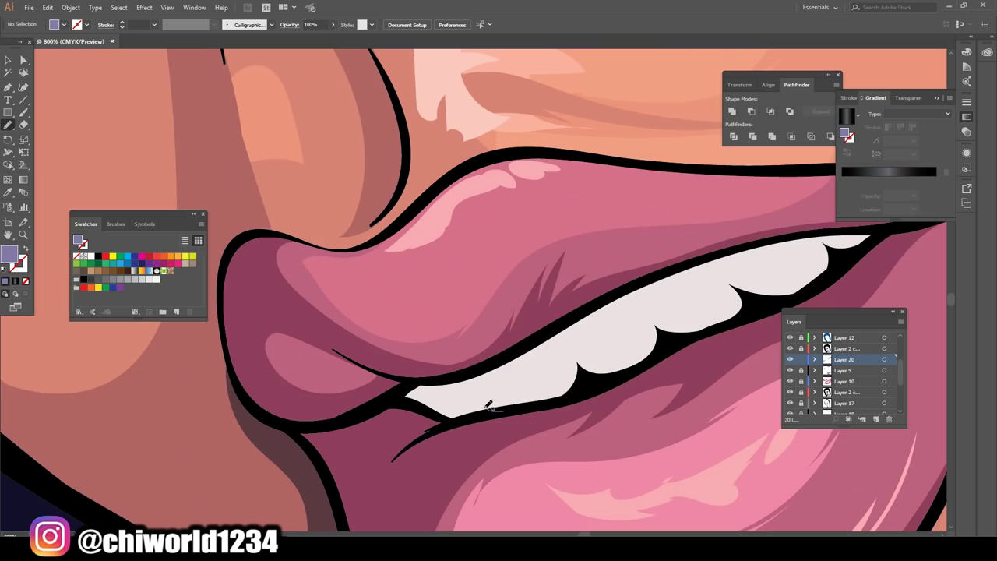
{"action": "left_click_drag", "start_coordinate": [530, 347], "coordinate": [531, 349]}
{"action": "left_click_drag", "start_coordinate": [510, 406], "coordinate": [585, 379]}
{"action": "key", "text": "ctrl+plus"}
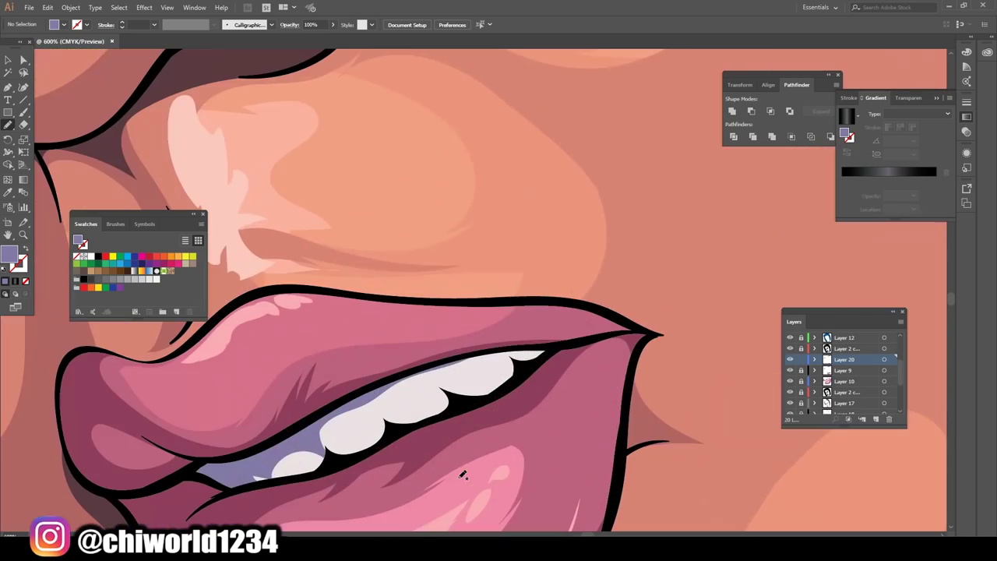